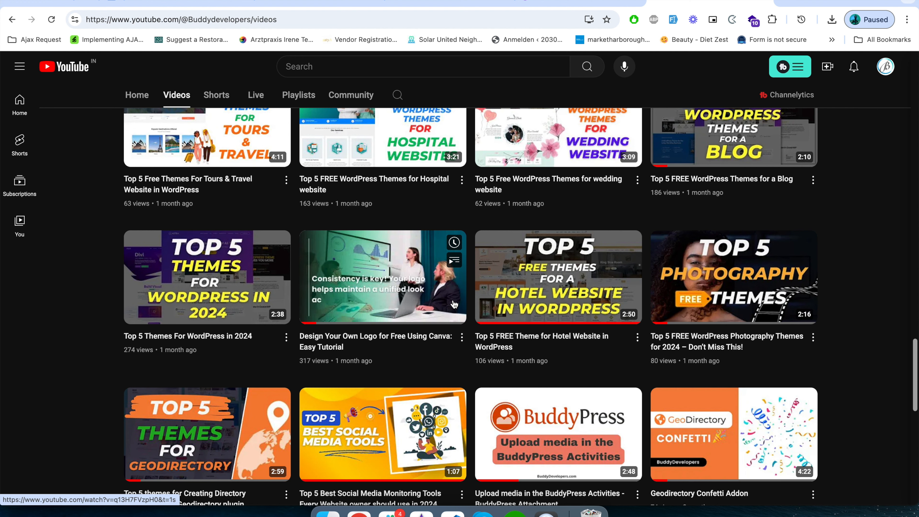
# Switch from the YouTube channel to the header-transparent template part in the WordPress site editor
pyautogui.click(543, 4)
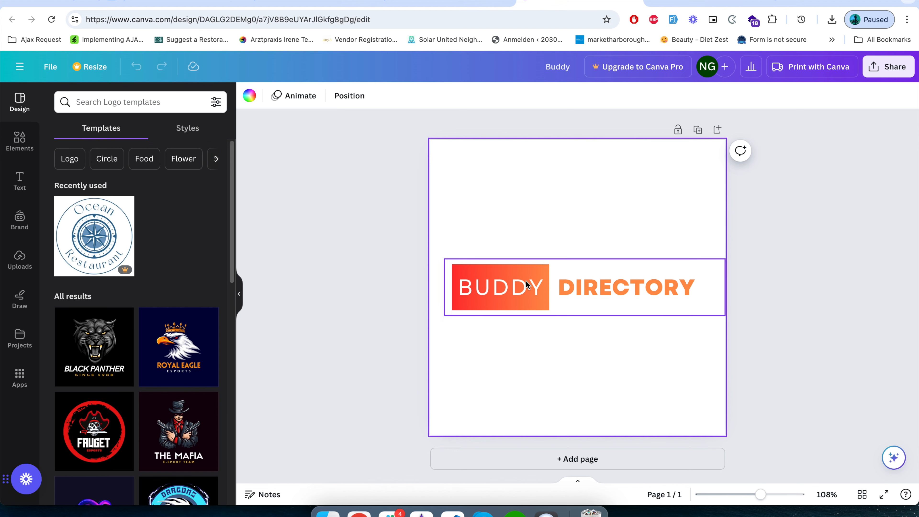
pyautogui.click(426, 3)
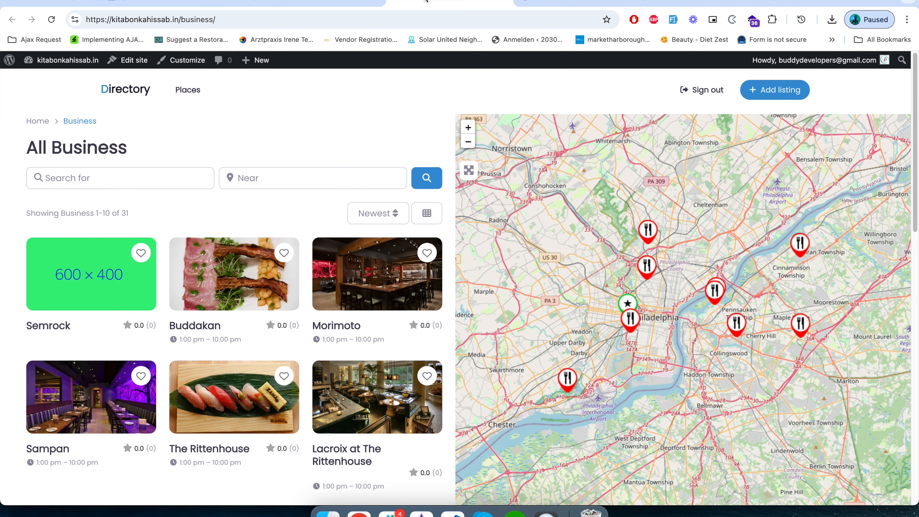
pyautogui.click(318, 3)
pyautogui.click(181, 3)
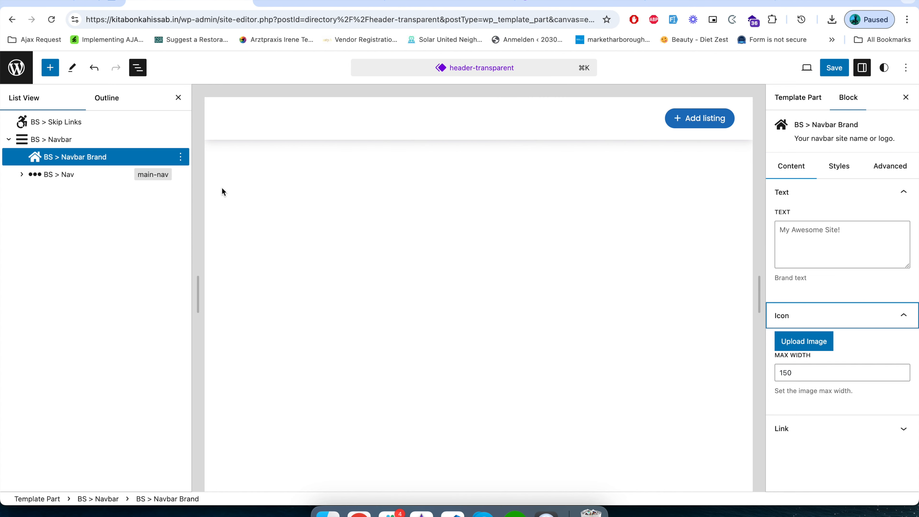
# Upload the Buddy Directory logo Screenshot_2024-09-02_at_10.05.40_AM-removebg-preview.png from Downloads as an image for the Navbar Brand block
pyautogui.click(804, 341)
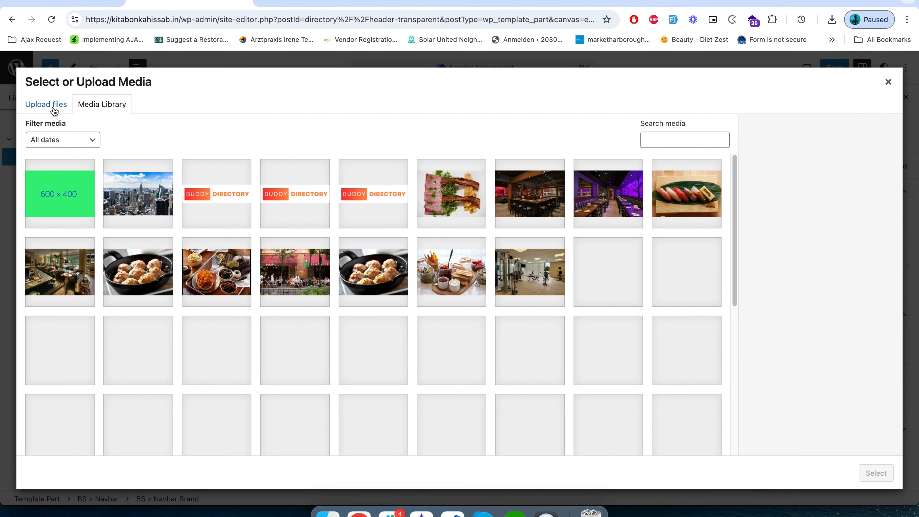
pyautogui.click(54, 109)
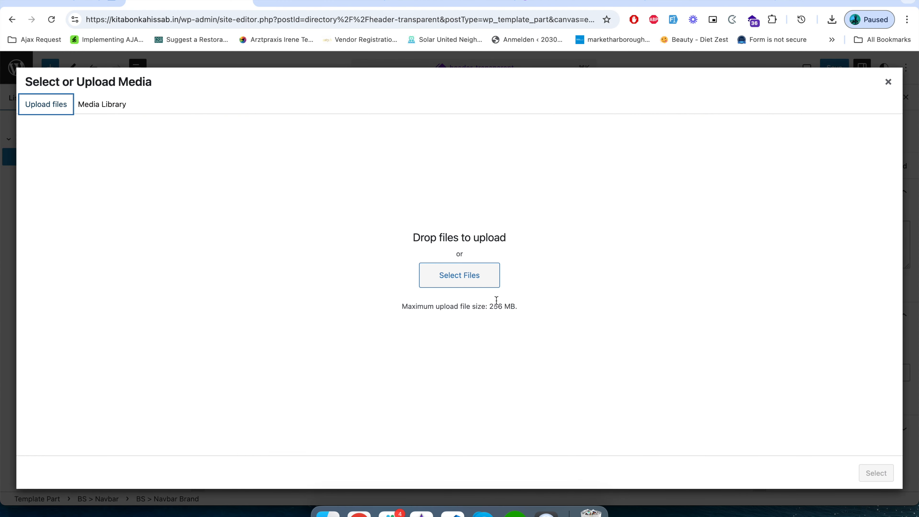
pyautogui.click(448, 283)
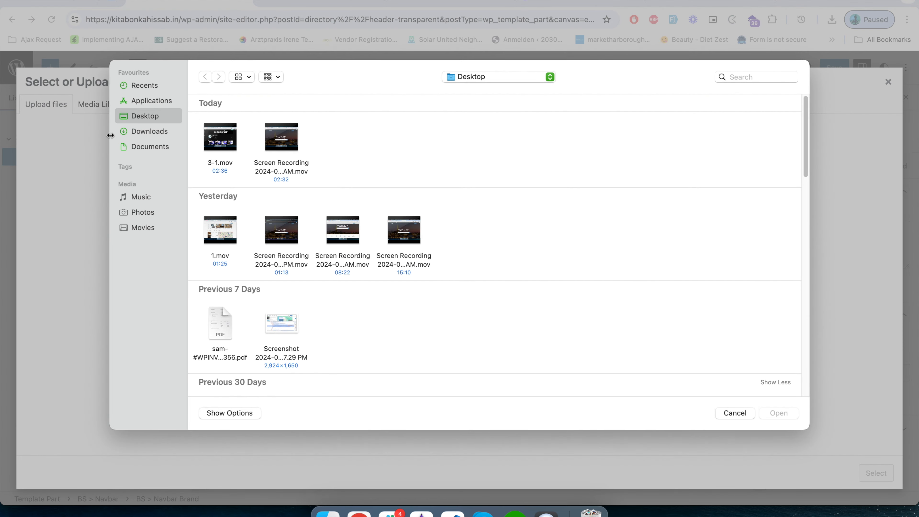
pyautogui.click(146, 132)
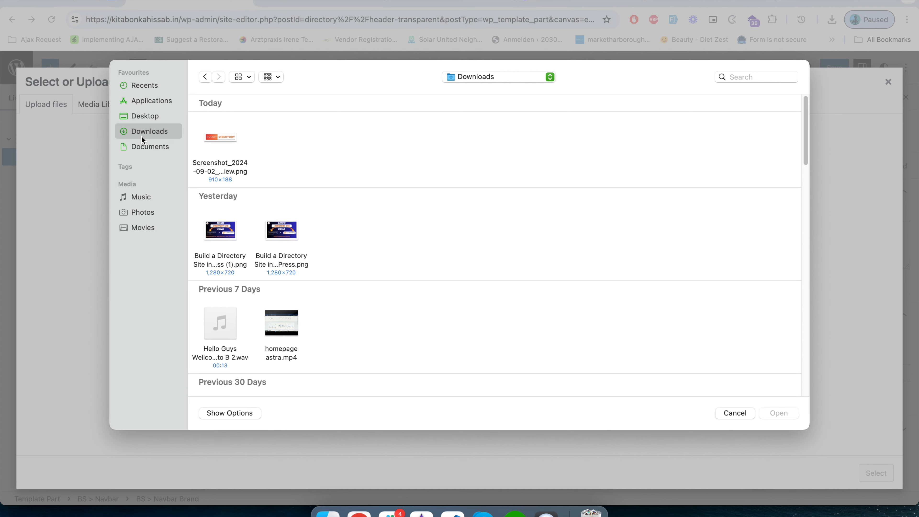
pyautogui.click(221, 140)
pyautogui.doubleClick(221, 141)
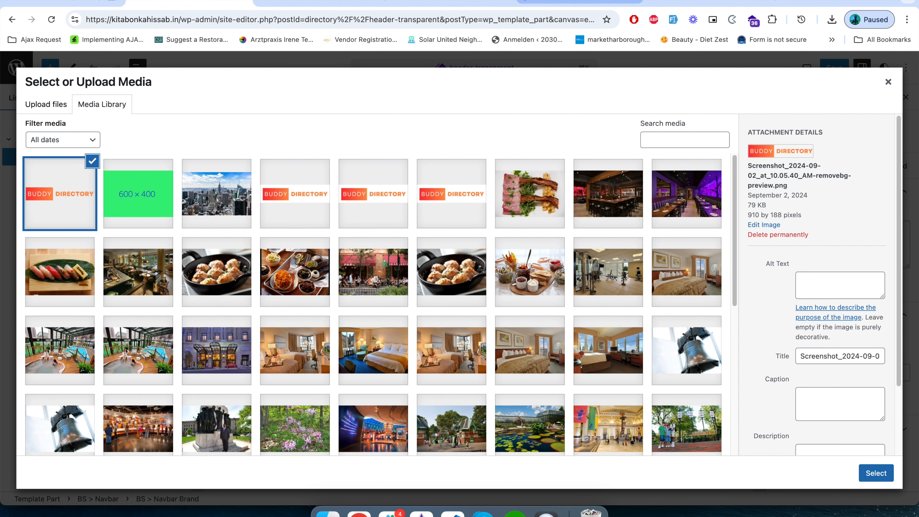
# Examine the PNG download options of the Canva logo design and locate the Canva logo tutorial among the YouTube channel's videos
pyautogui.click(561, 8)
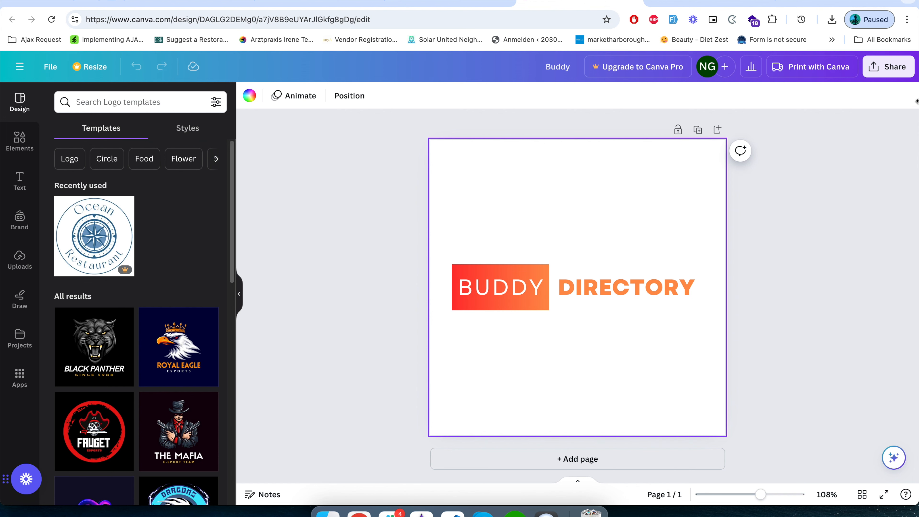
pyautogui.click(892, 74)
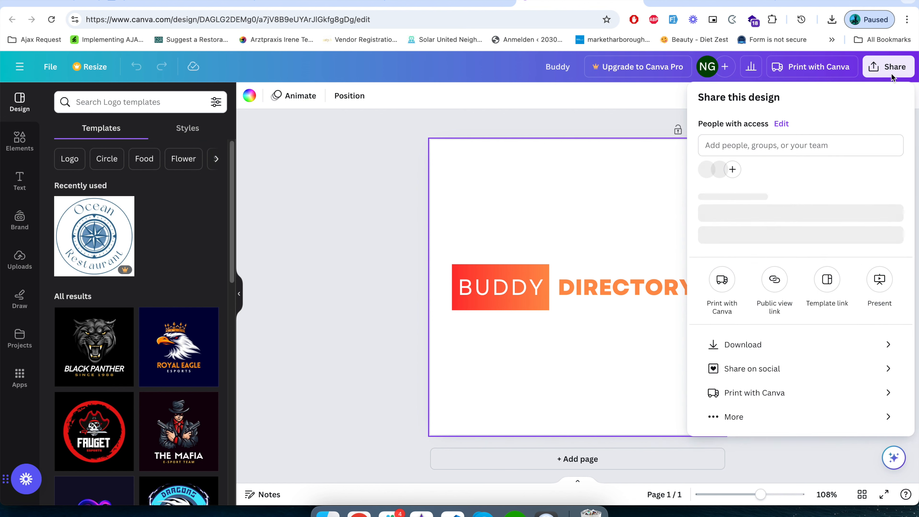
pyautogui.click(771, 357)
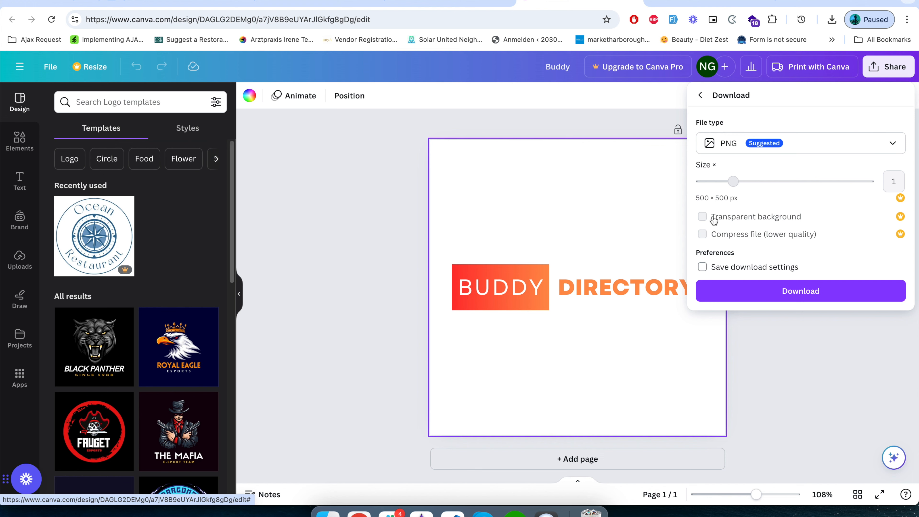
pyautogui.click(857, 353)
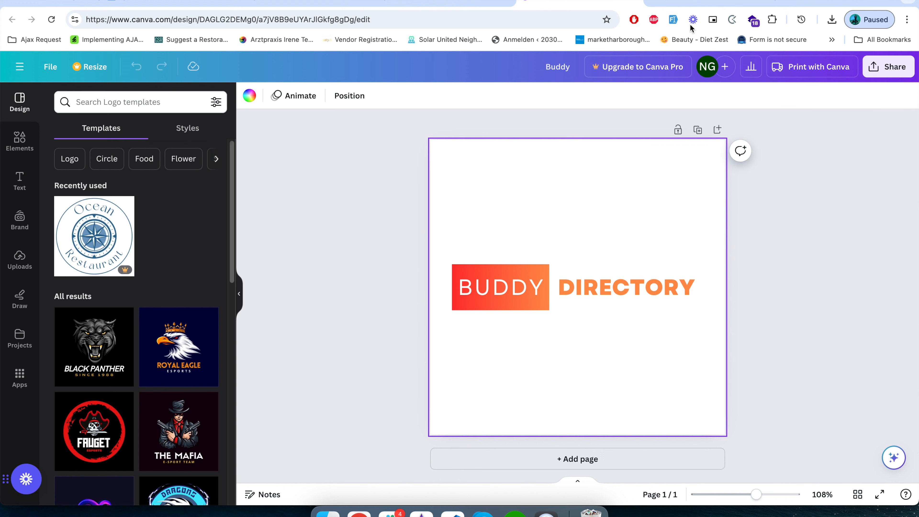
pyautogui.click(694, 5)
pyautogui.moveTo(361, 353)
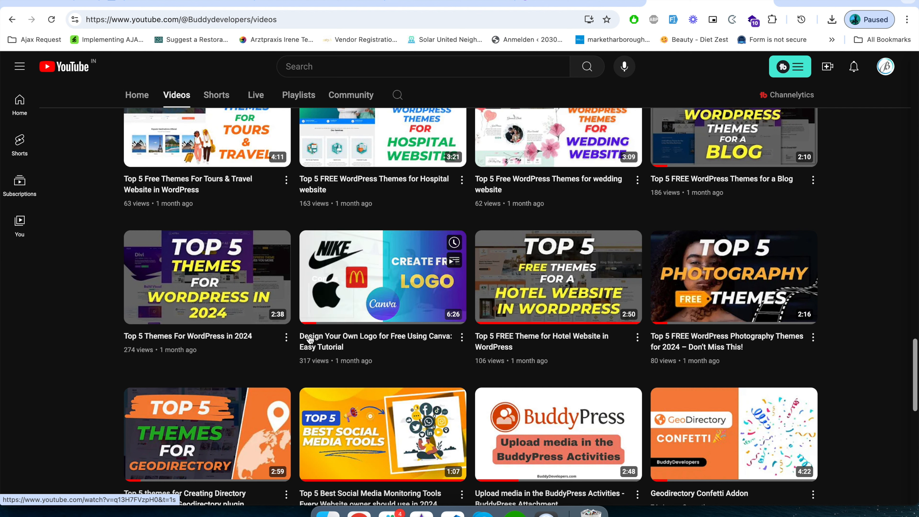
# Return to the WordPress media selection and insert the uploaded logo as the Navbar Brand image with a maximum width of 150
pyautogui.click(449, 3)
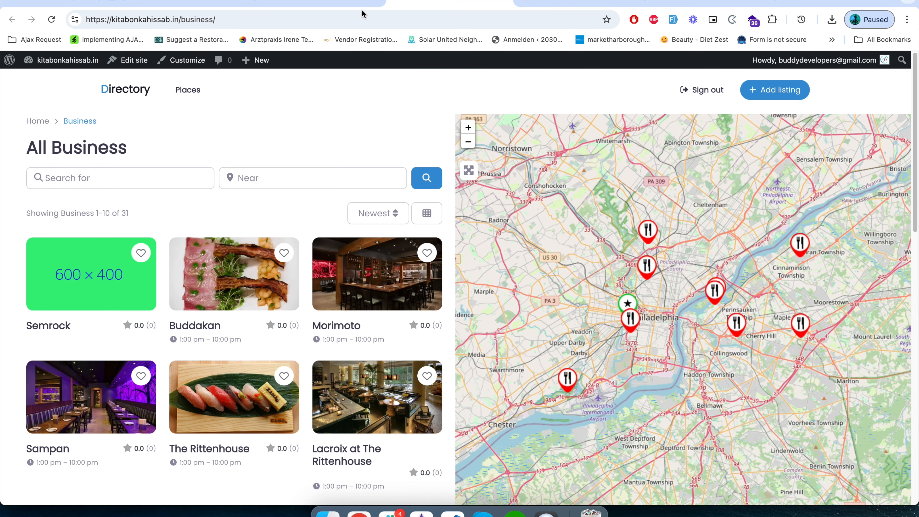
pyautogui.click(298, 4)
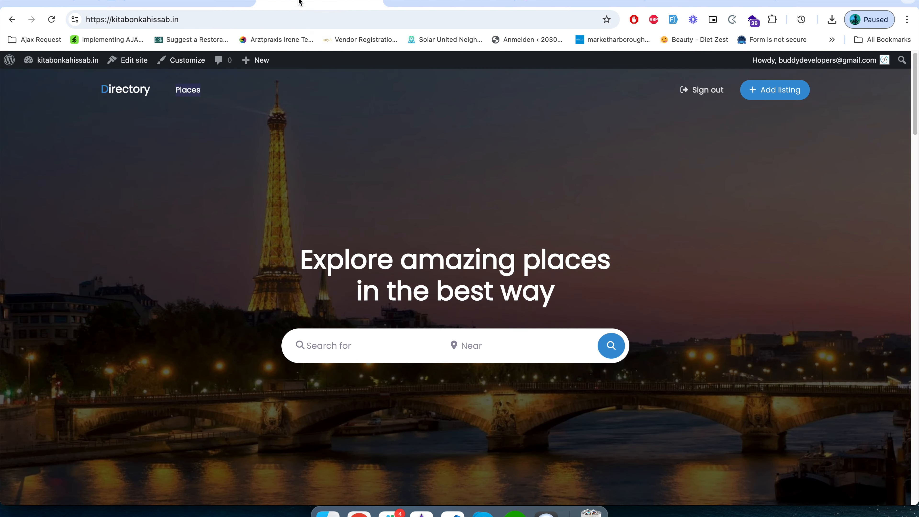
pyautogui.click(211, 3)
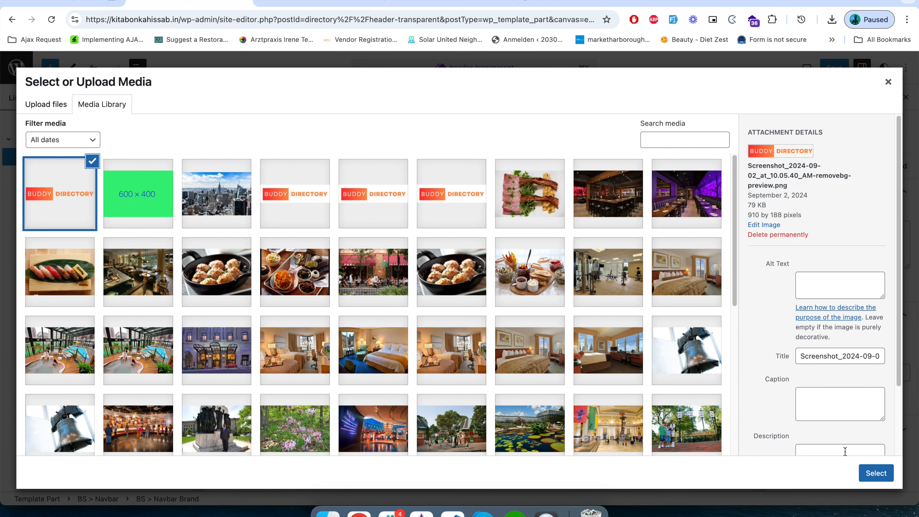
pyautogui.click(884, 476)
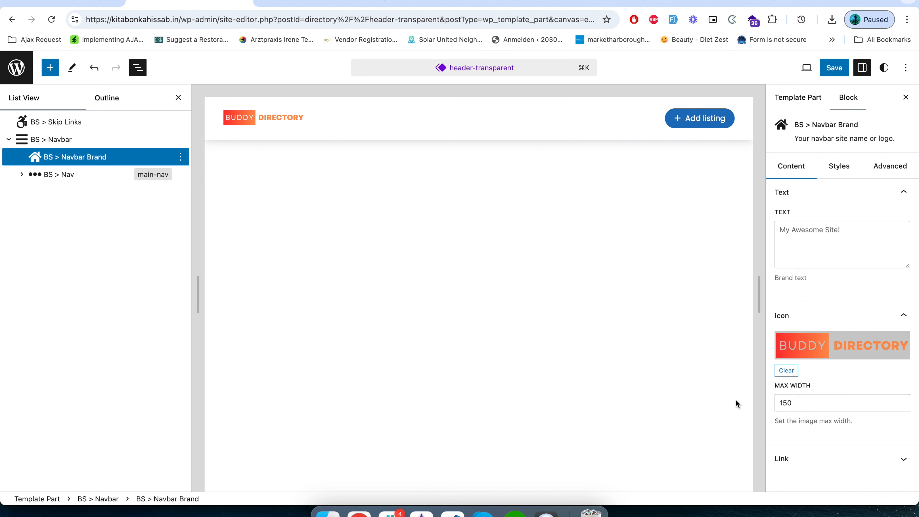
pyautogui.click(887, 399)
pyautogui.click(900, 400)
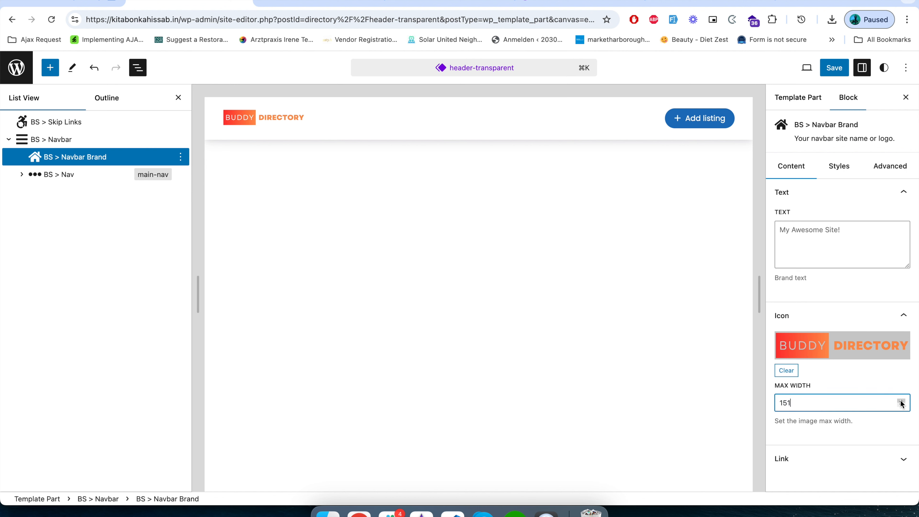
pyautogui.click(900, 406)
# Expand the Navbar Brand's link settings and keep Home as the link type
pyautogui.click(848, 458)
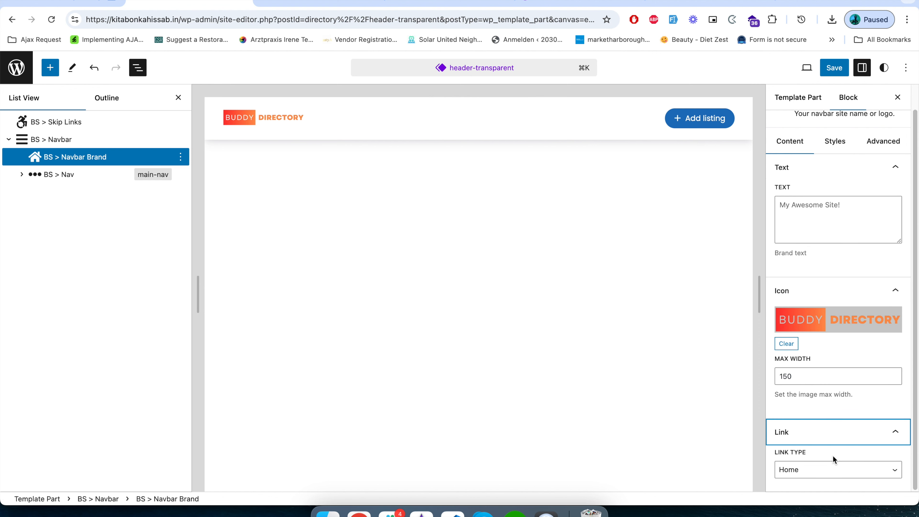
pyautogui.click(796, 472)
pyautogui.click(843, 477)
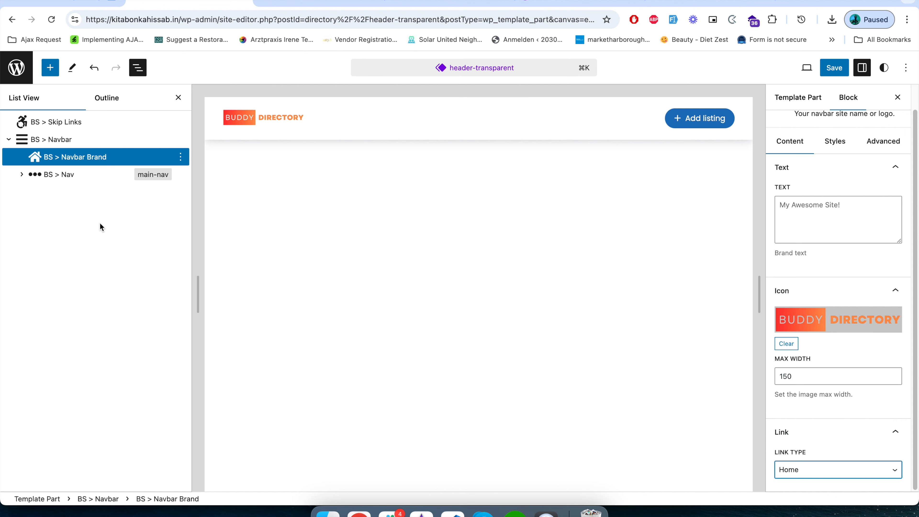
# Examine the link settings of the Places, spacer, Sign in, Sign out and Add listing items in the main-nav block
pyautogui.click(21, 175)
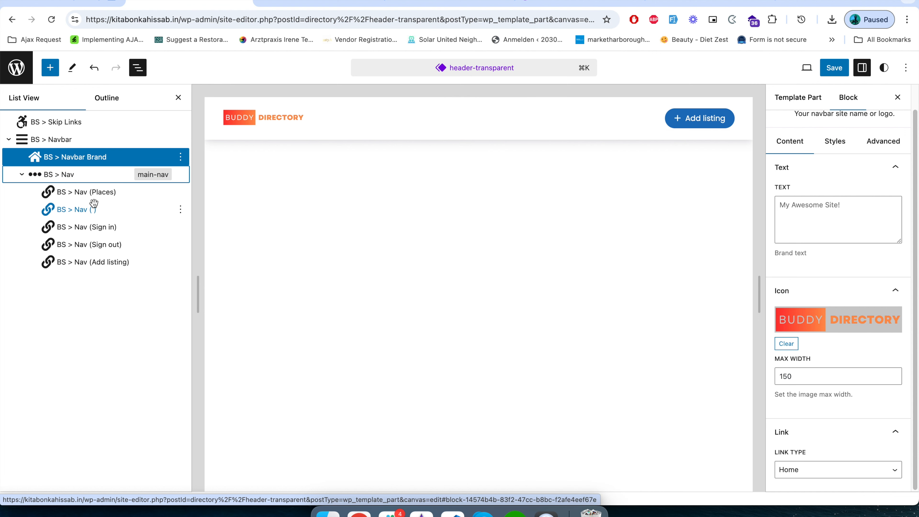
pyautogui.click(81, 195)
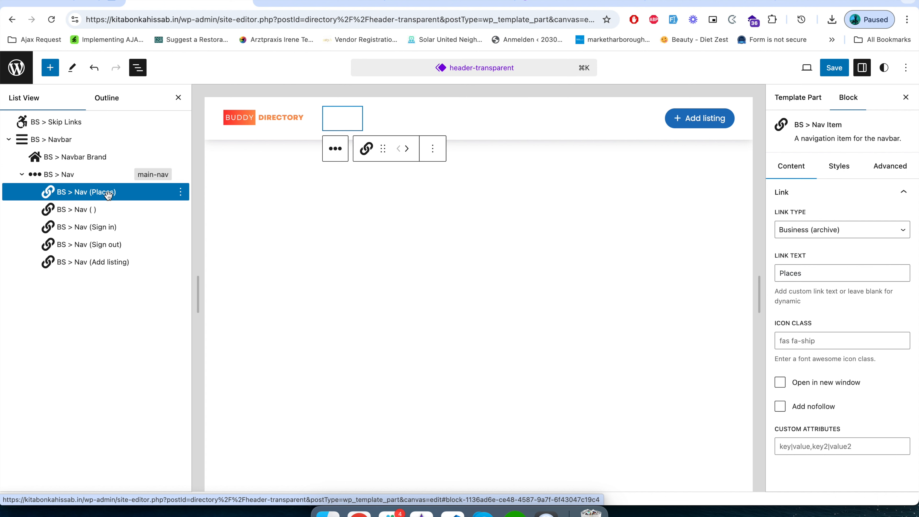
pyautogui.click(81, 210)
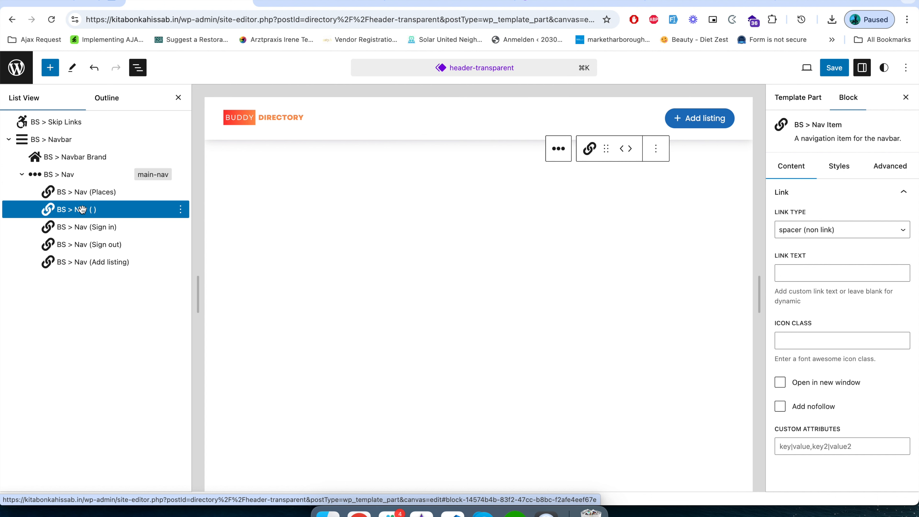
pyautogui.click(77, 226)
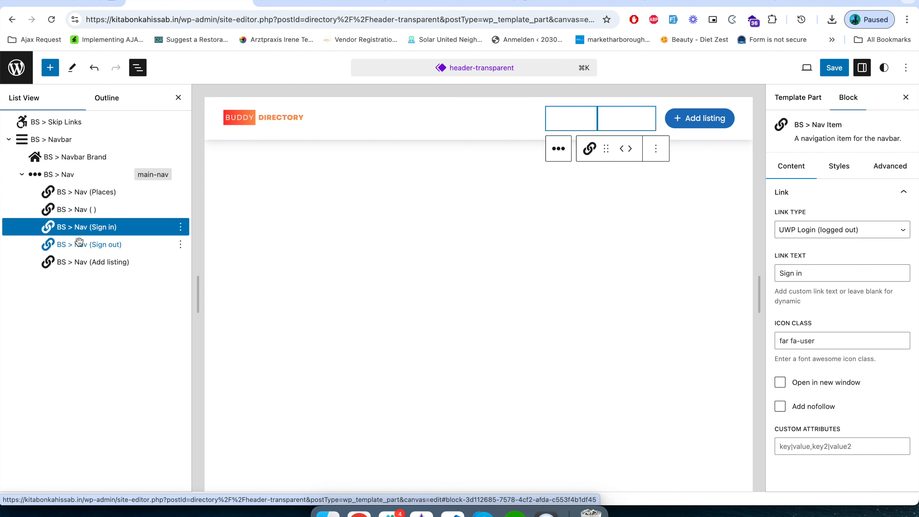
pyautogui.click(79, 242)
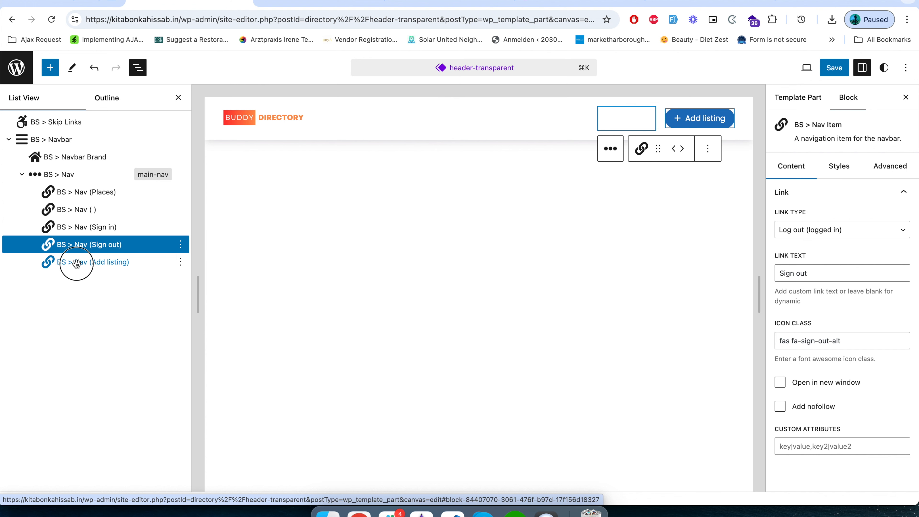
pyautogui.click(76, 263)
pyautogui.click(320, 2)
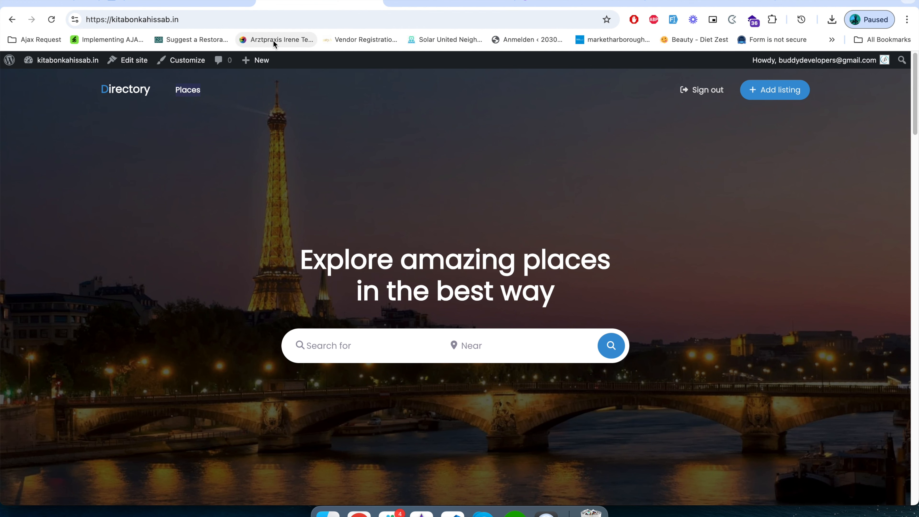
pyautogui.click(225, 21)
pyautogui.click(235, 19)
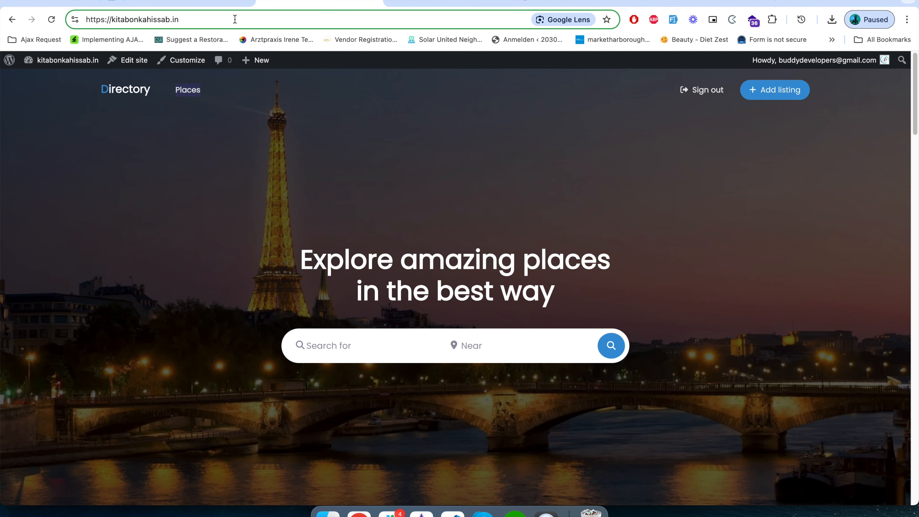
pyautogui.write('/')
pyautogui.write('profi')
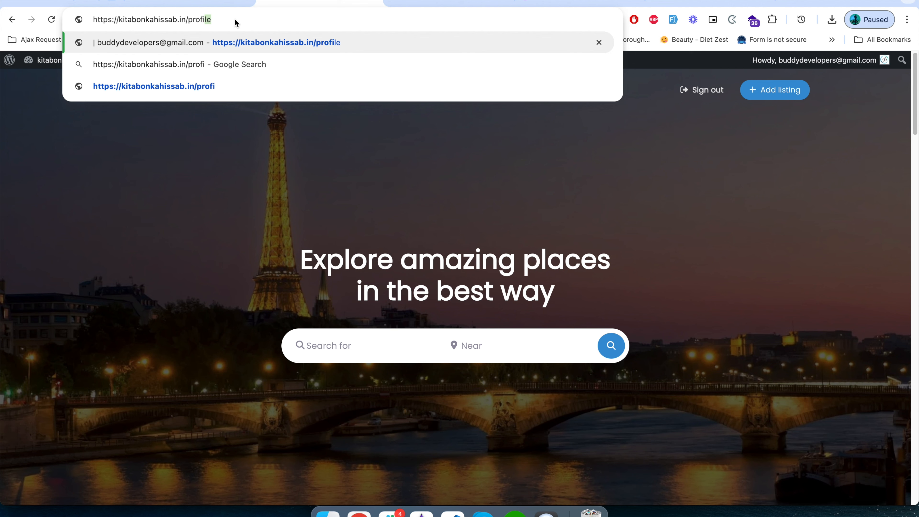
pyautogui.press('Return')
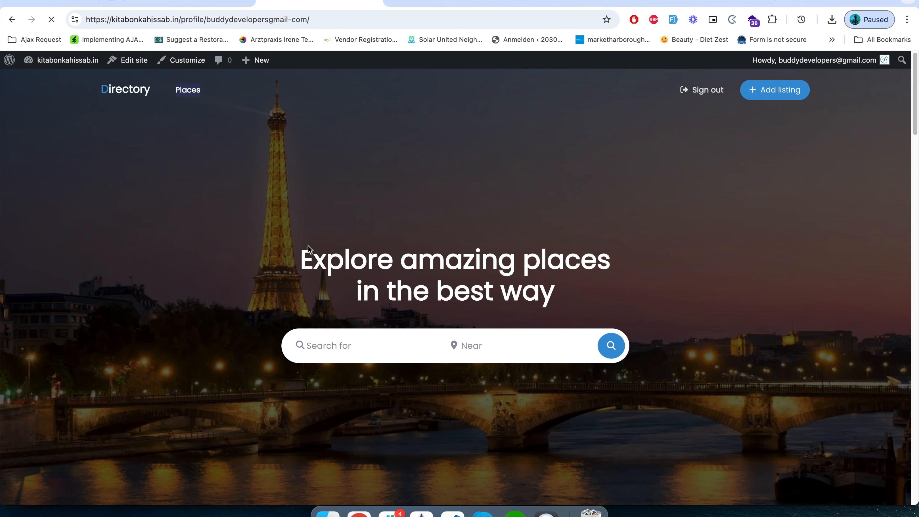
pyautogui.scroll(-6, 308, 245)
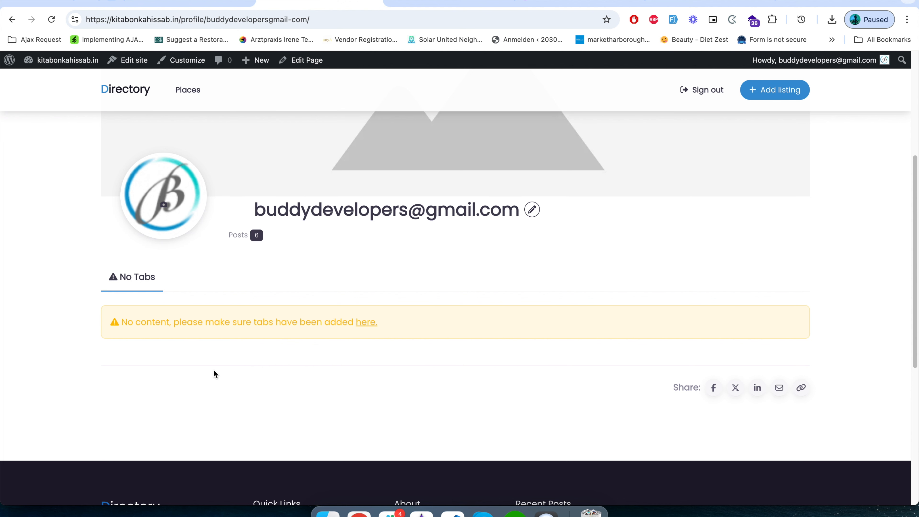
pyautogui.scroll(3, 213, 369)
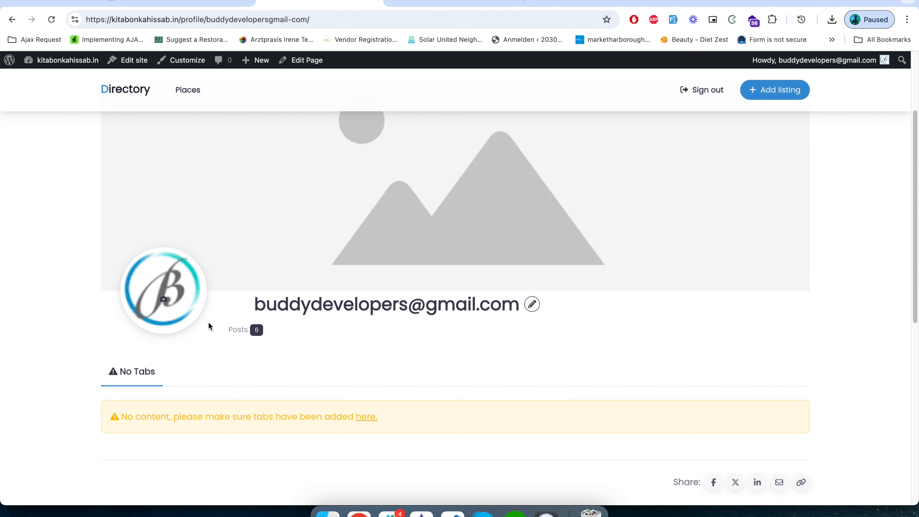
pyautogui.scroll(4, 246, 322)
pyautogui.scroll(-3, 246, 322)
pyautogui.scroll(3, 246, 322)
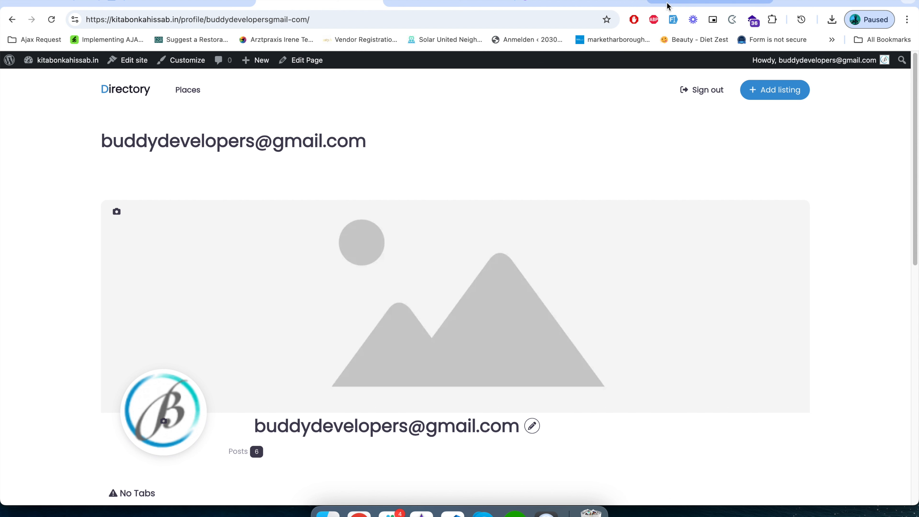
# Switch to the Buddydevelopers YouTube channel and browse its live streams for the UsersWP guide
pyautogui.click(683, 2)
pyautogui.scroll(10, 338, 362)
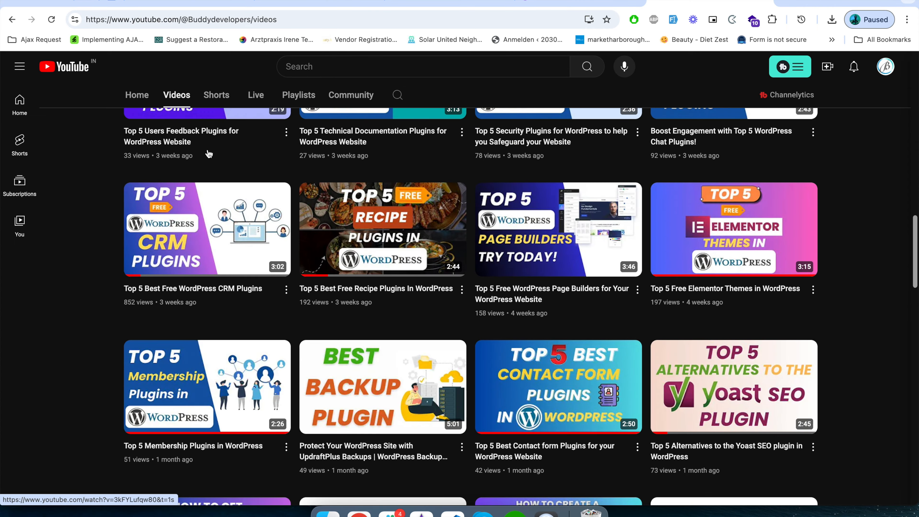
pyautogui.click(257, 94)
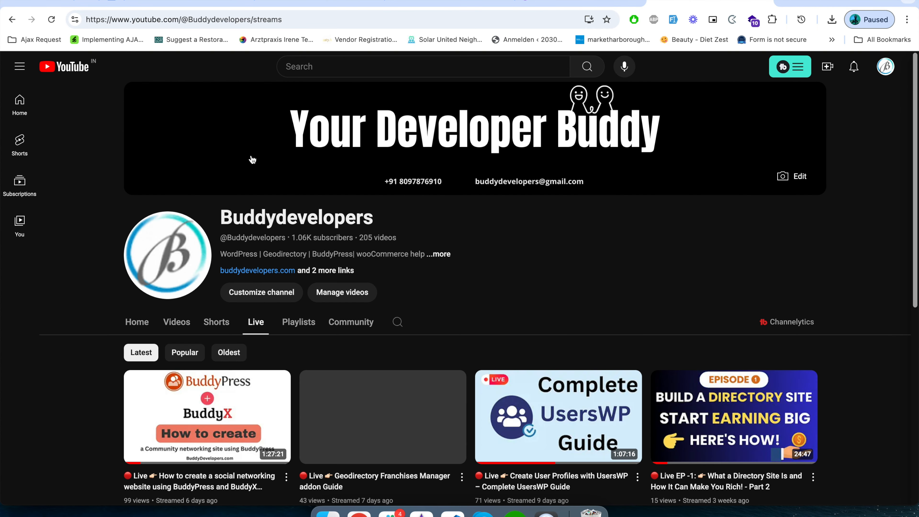
pyautogui.scroll(-3, 539, 293)
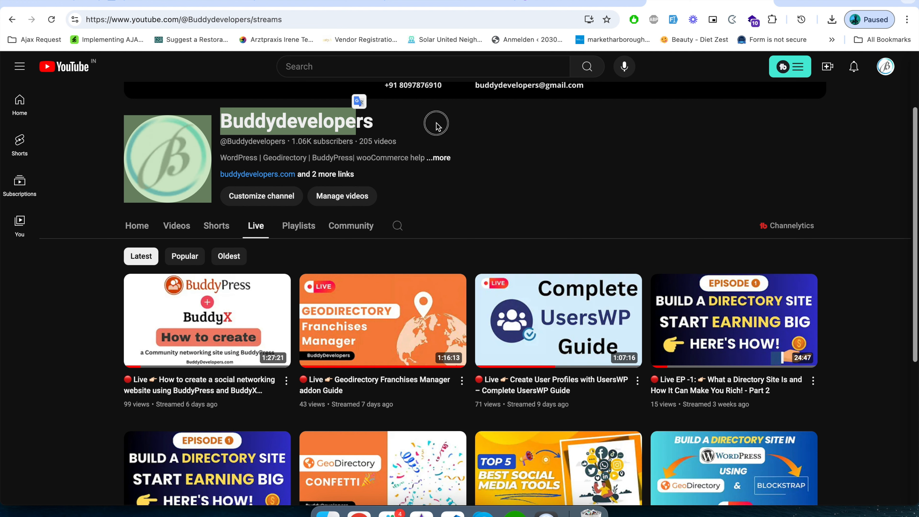
# Switch back to the header-transparent site editor and insert a BS > Nav Dropdown block in the main-nav block
pyautogui.click(335, 2)
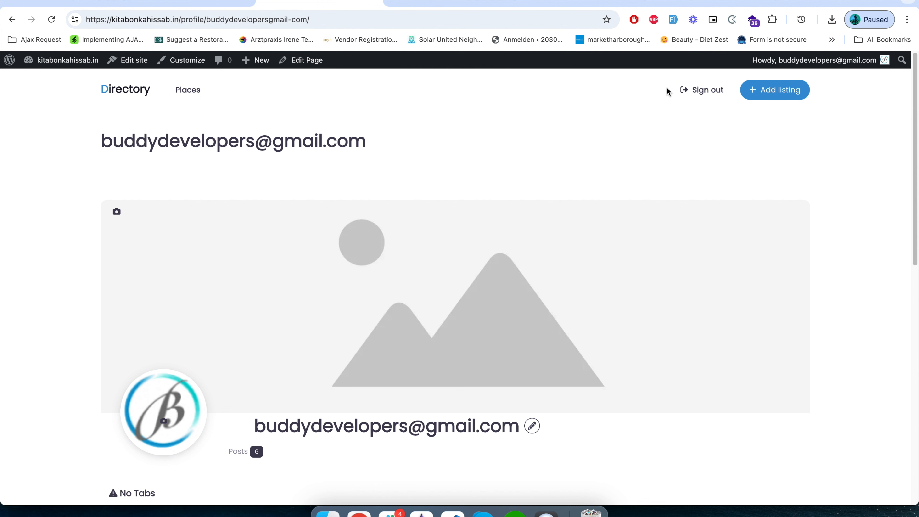
pyautogui.click(177, 3)
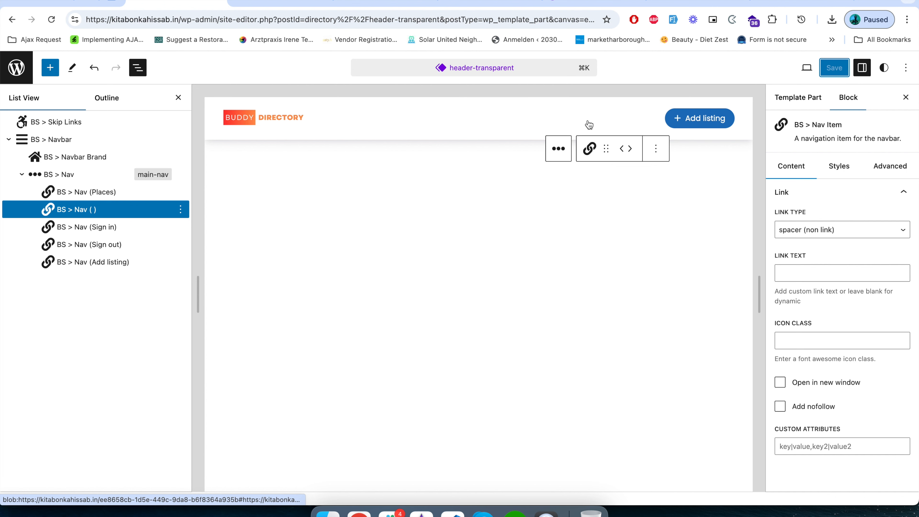
pyautogui.click(541, 116)
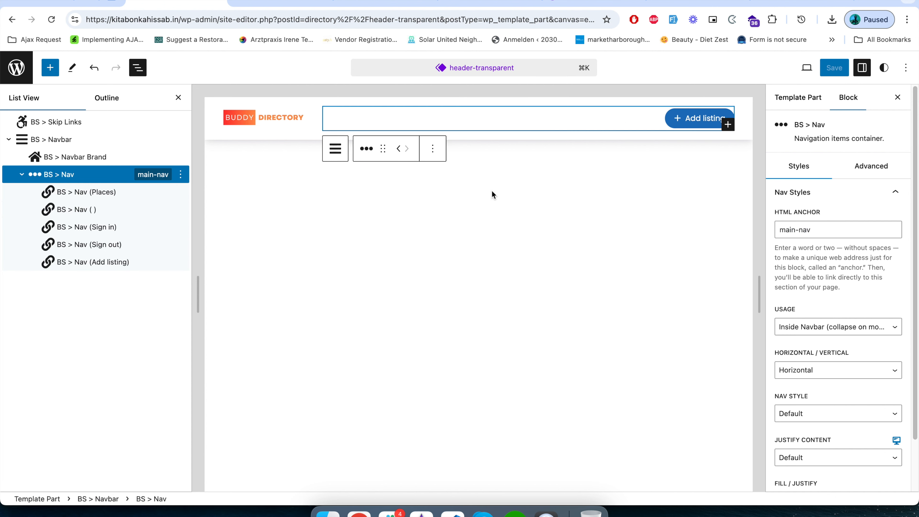
pyautogui.click(728, 124)
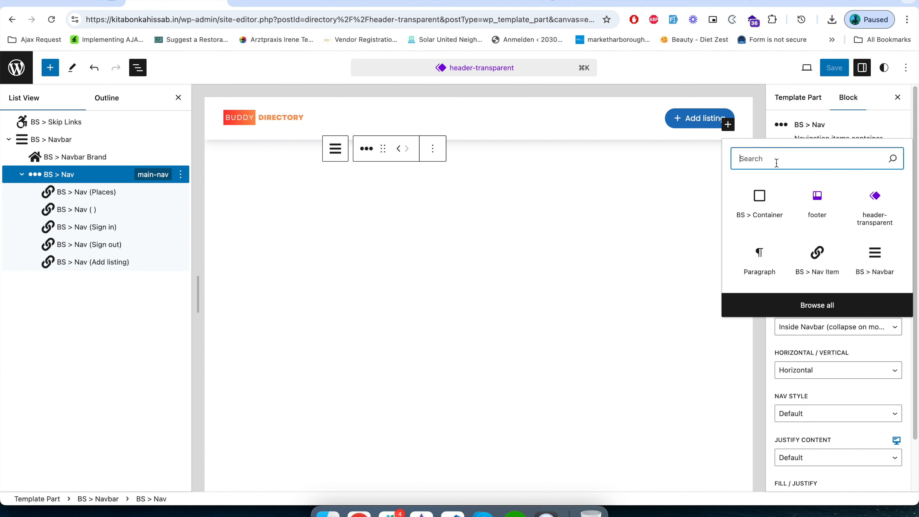
pyautogui.write('BS')
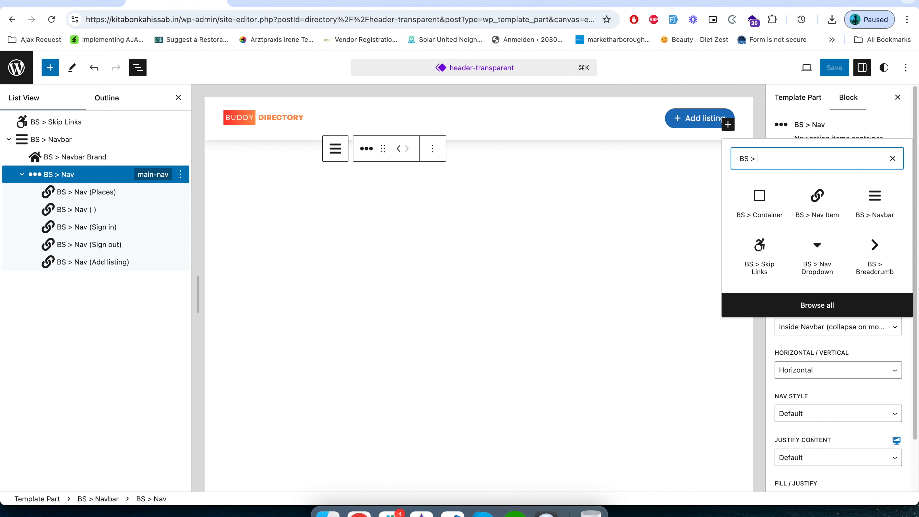
pyautogui.write(' > Nav')
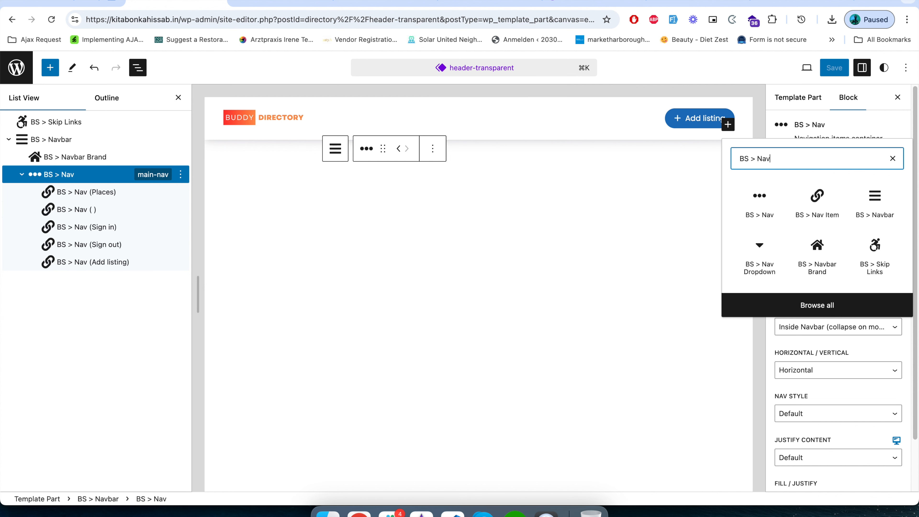
pyautogui.write(' Dro')
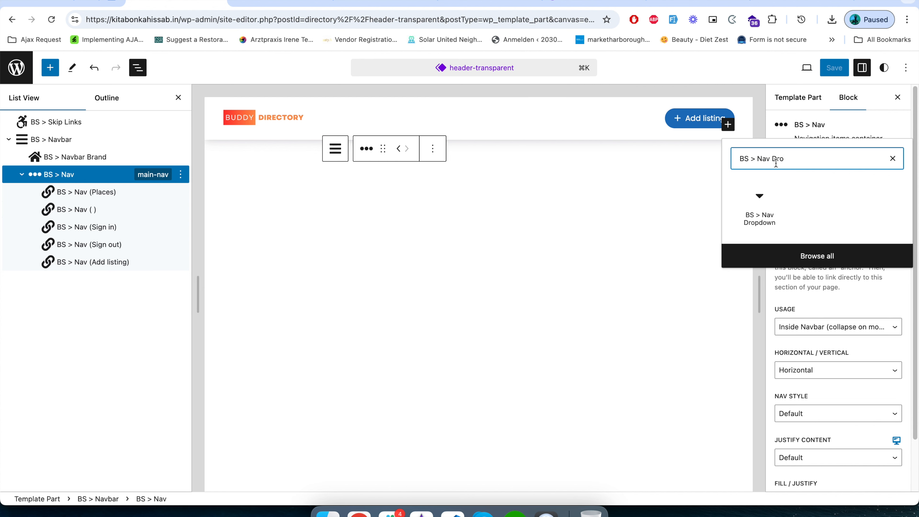
pyautogui.click(766, 198)
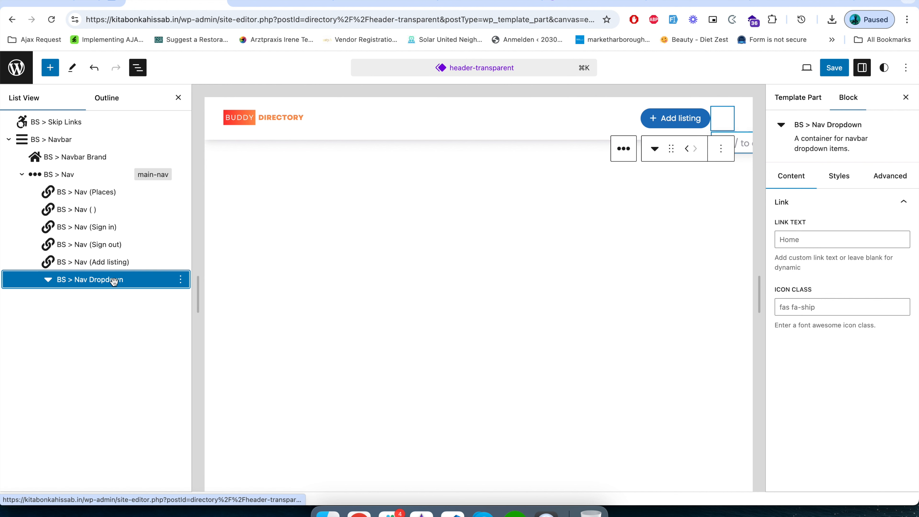
# Set the new nav dropdown's link text to My Account
pyautogui.click(810, 238)
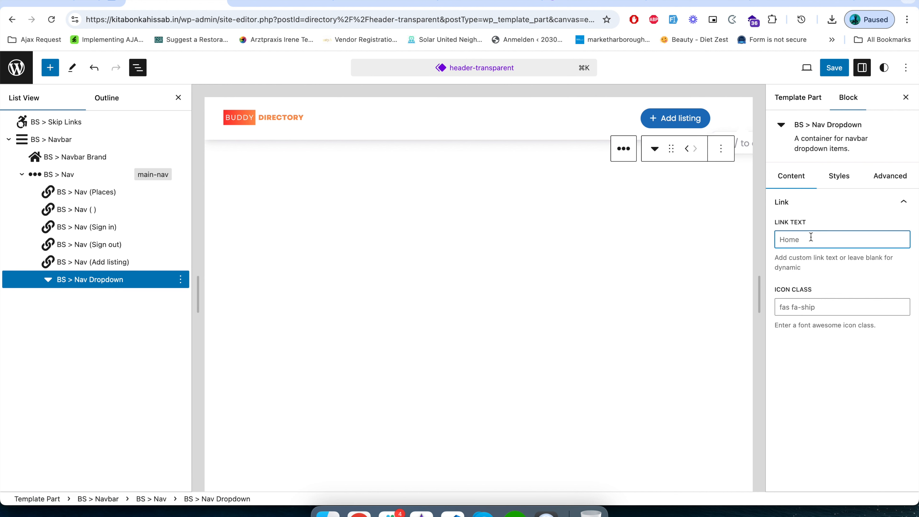
pyautogui.write('My Acc')
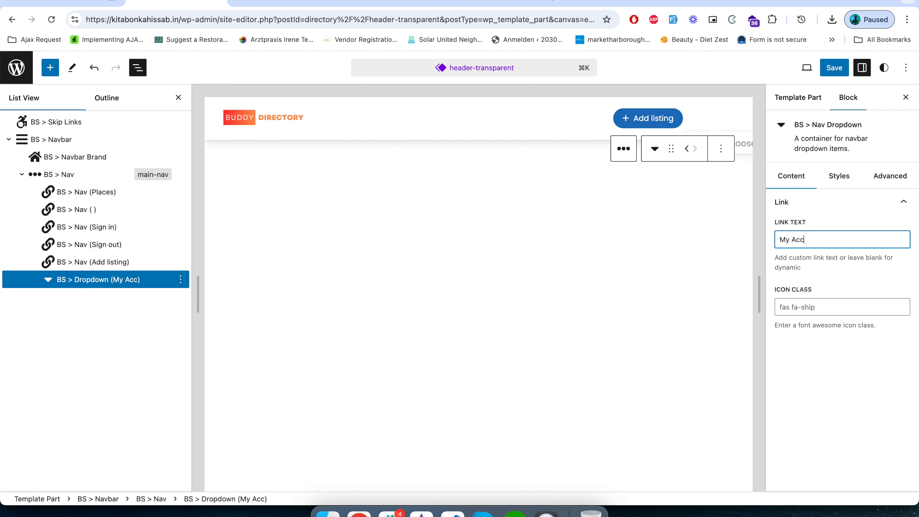
pyautogui.write('ount')
pyautogui.click(795, 379)
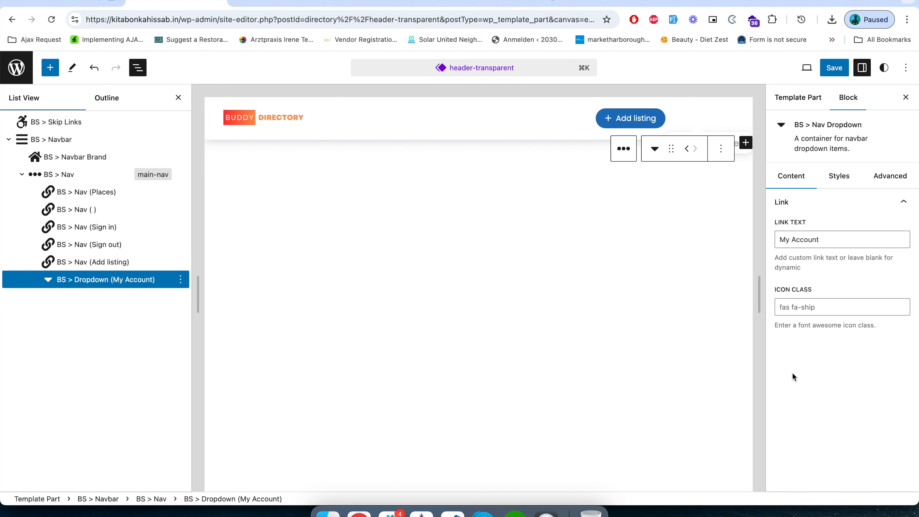
# Copy the solid user icon's code from Font Awesome and set the My Account dropdown's icon class to fa-solid fa-user
pyautogui.click(839, 306)
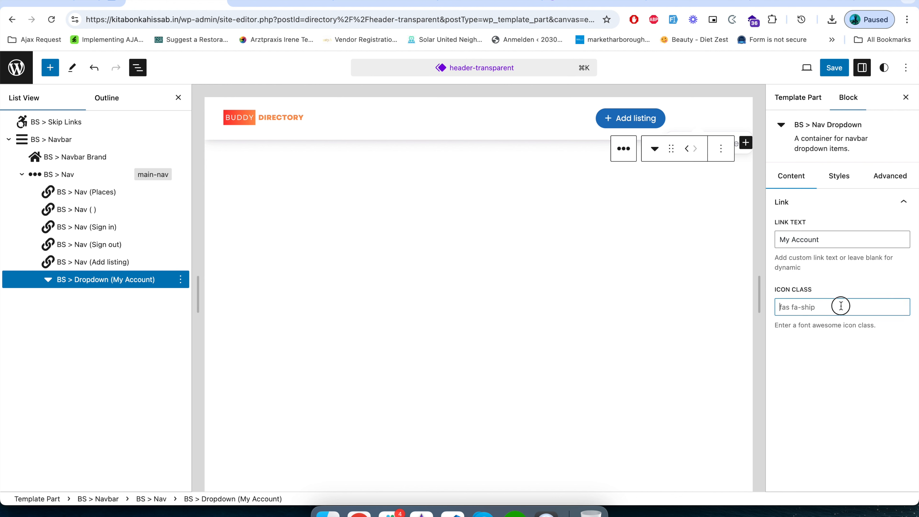
pyautogui.click(841, 325)
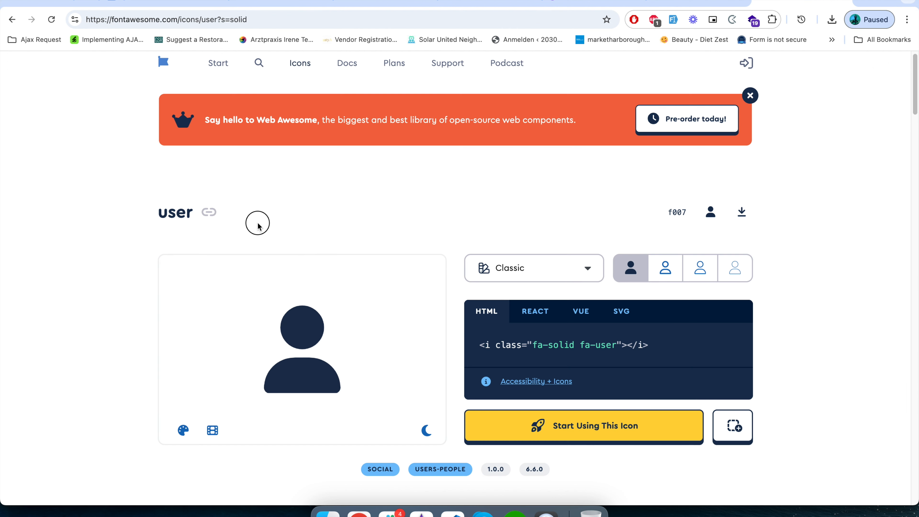
pyautogui.click(577, 350)
pyautogui.click(203, 1)
pyautogui.click(810, 303)
pyautogui.write('<i class="fa-solid fa-user"></i>')
pyautogui.moveTo(811, 308); pyautogui.dragTo(749, 308)
pyautogui.press('BackSpace')
pyautogui.moveTo(829, 307); pyautogui.dragTo(879, 307)
pyautogui.press('BackSpace')
pyautogui.click(814, 359)
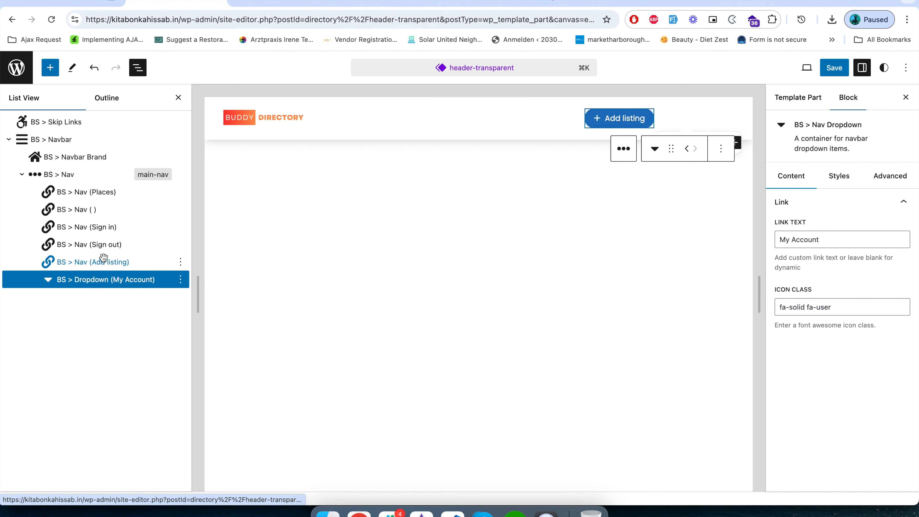
# Duplicate the Add listing nav item, move the copy into the My Account dropdown, and duplicate it there once more
pyautogui.click(125, 261)
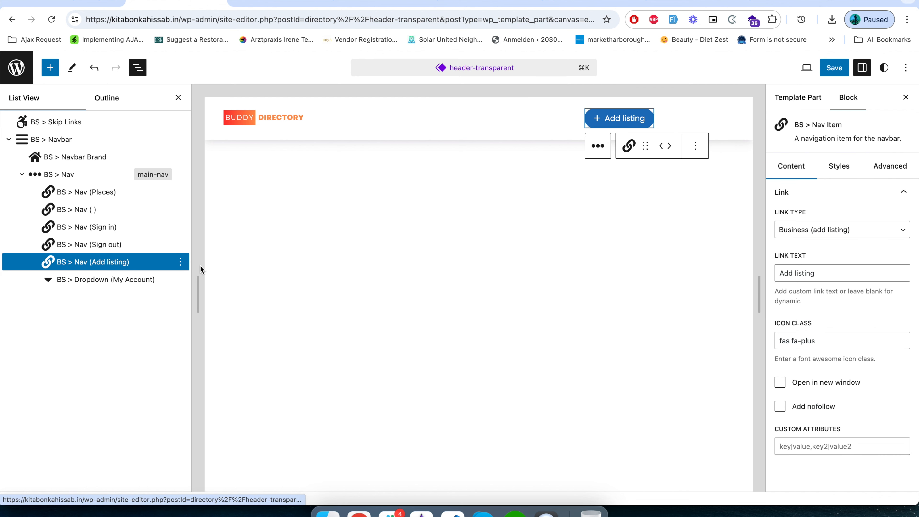
pyautogui.click(180, 261)
pyautogui.click(203, 309)
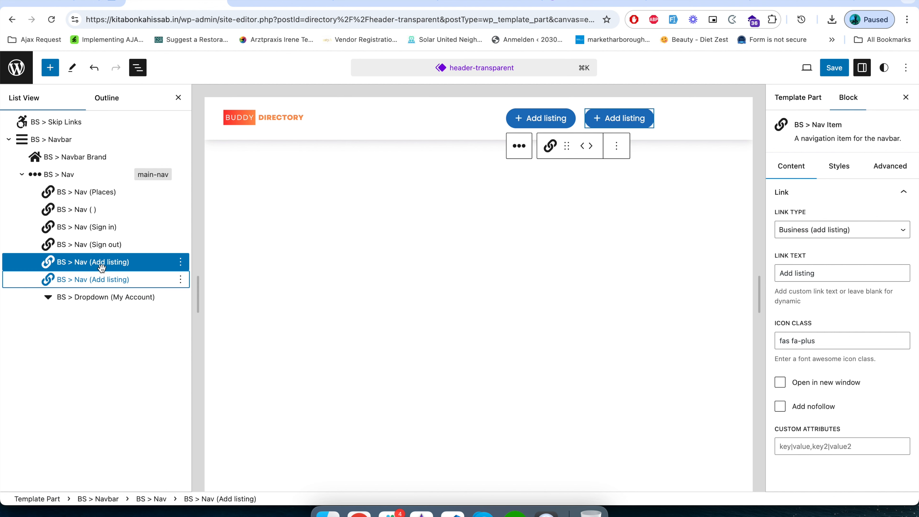
pyautogui.moveTo(105, 280); pyautogui.dragTo(85, 290)
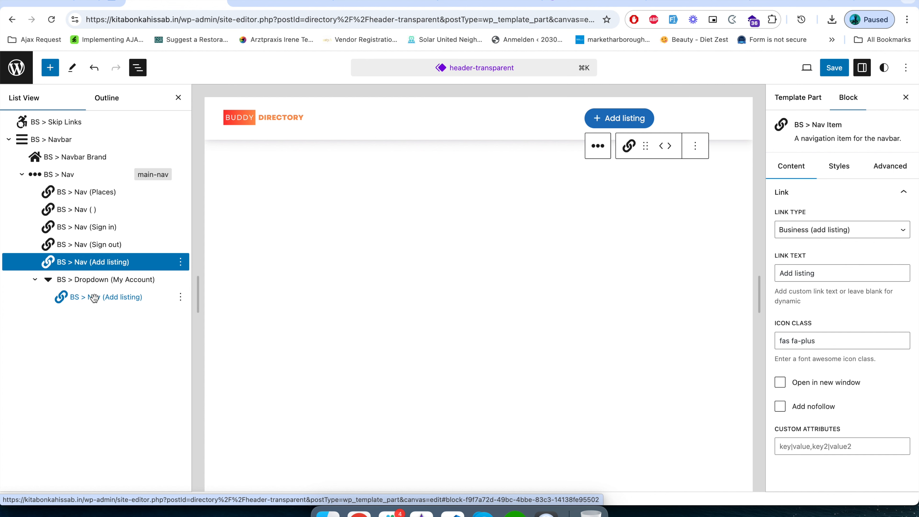
pyautogui.click(181, 300)
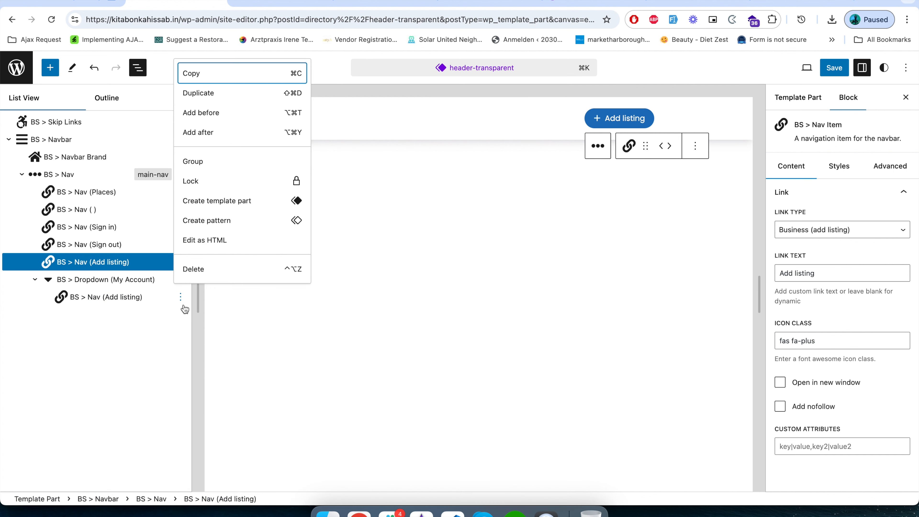
pyautogui.click(217, 93)
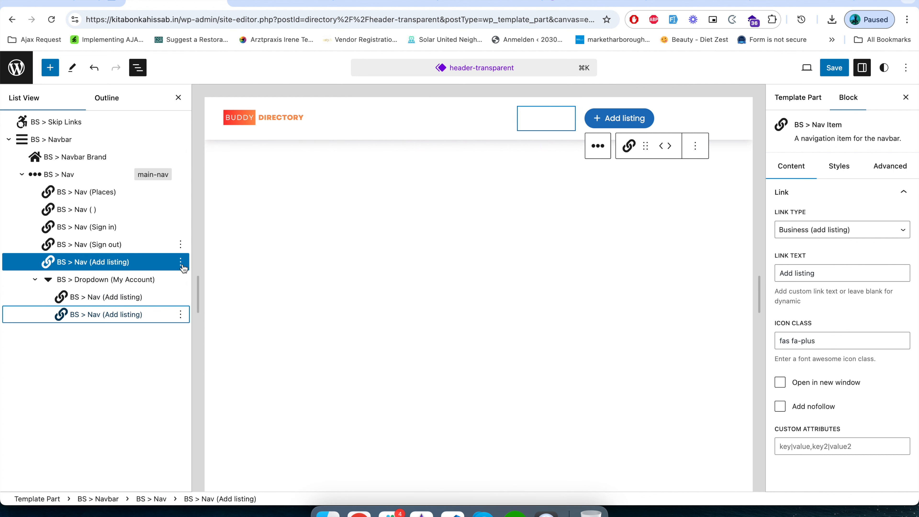
# Change the dropdown's first item to link type Account (logged in) with link text Account and no icon class
pyautogui.click(130, 298)
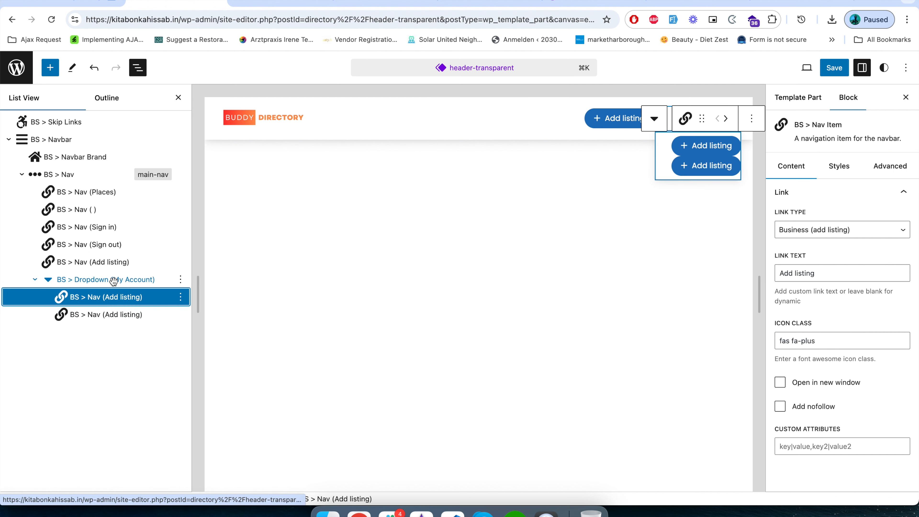
pyautogui.click(801, 232)
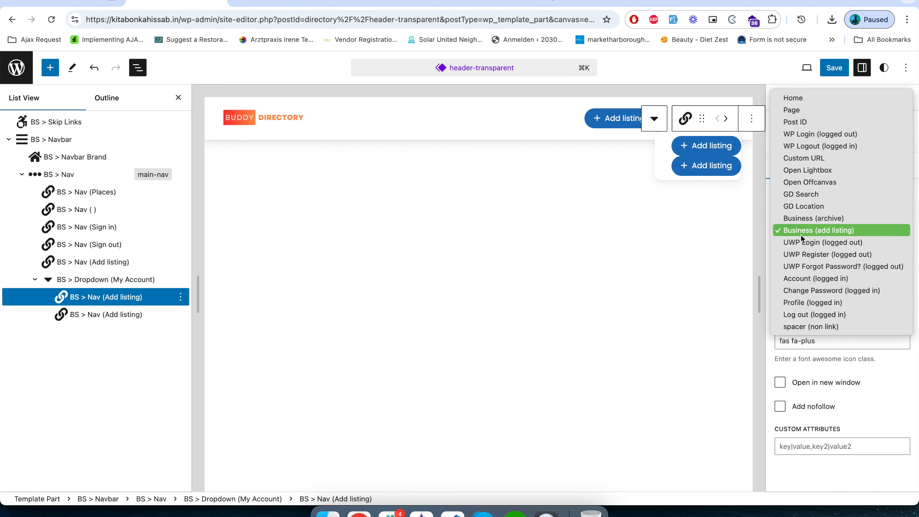
pyautogui.click(833, 281)
pyautogui.tripleClick(818, 272)
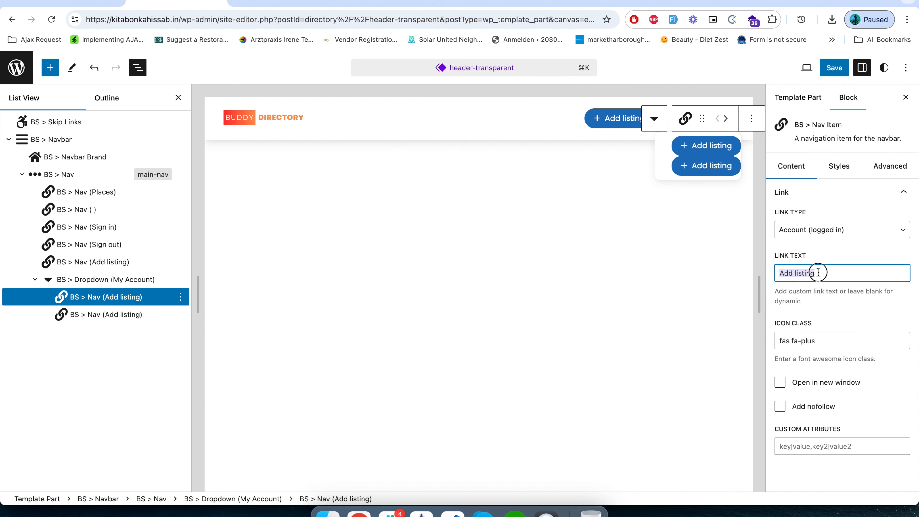
pyautogui.write('Account')
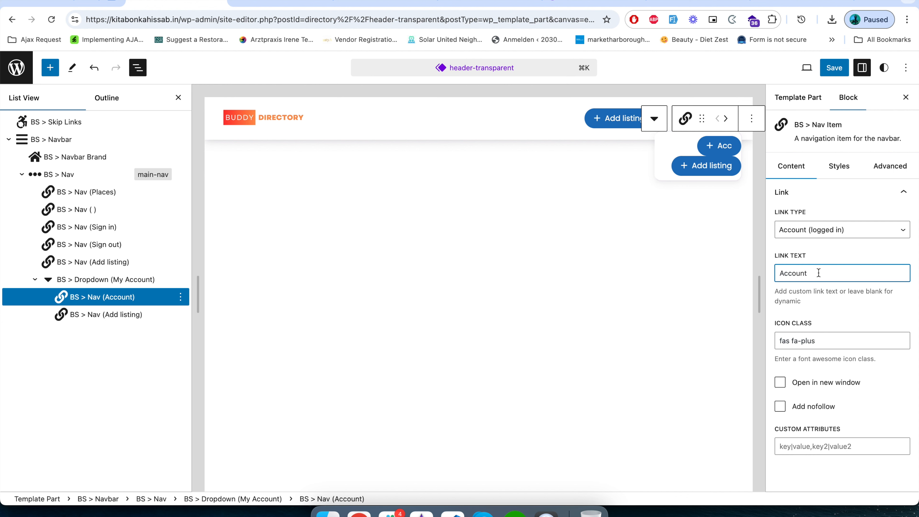
pyautogui.click(816, 342)
pyautogui.tripleClick(816, 341)
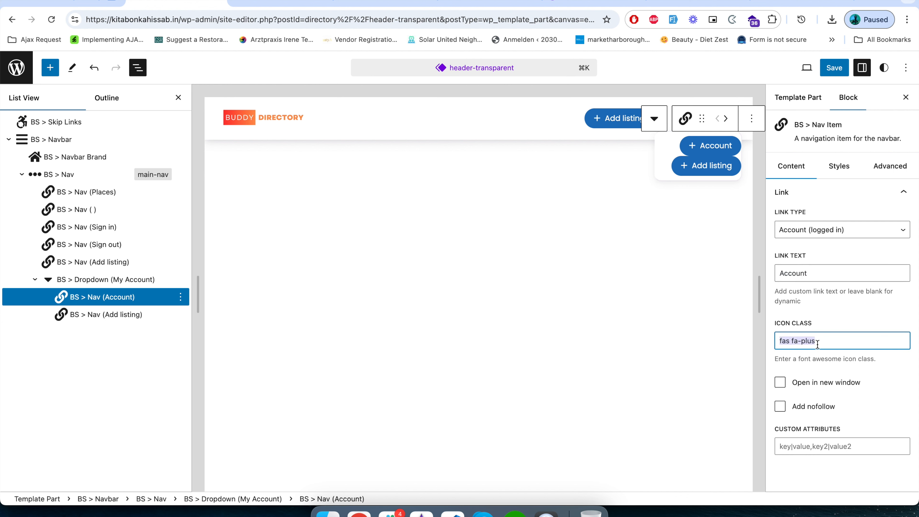
pyautogui.press('BackSpace')
pyautogui.click(873, 308)
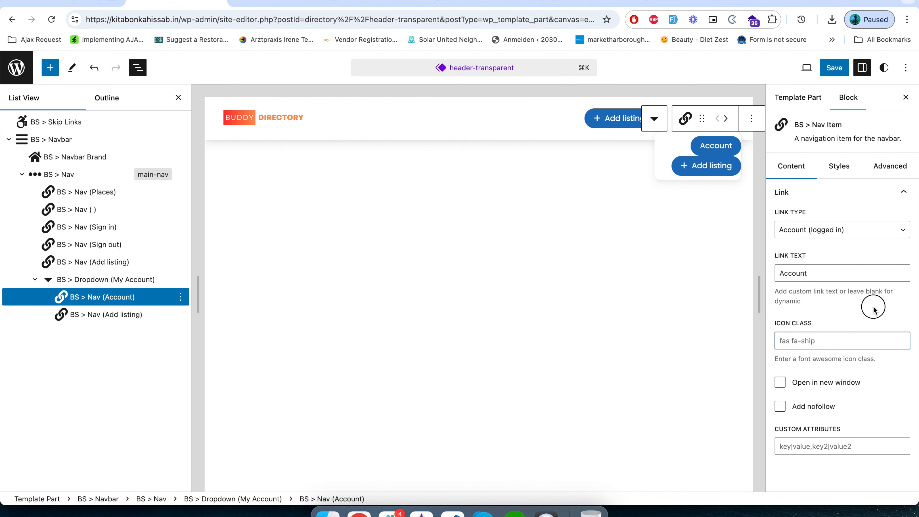
# Change the dropdown's second item to link type Profile (logged in) with link text Profile and no icon class
pyautogui.click(123, 316)
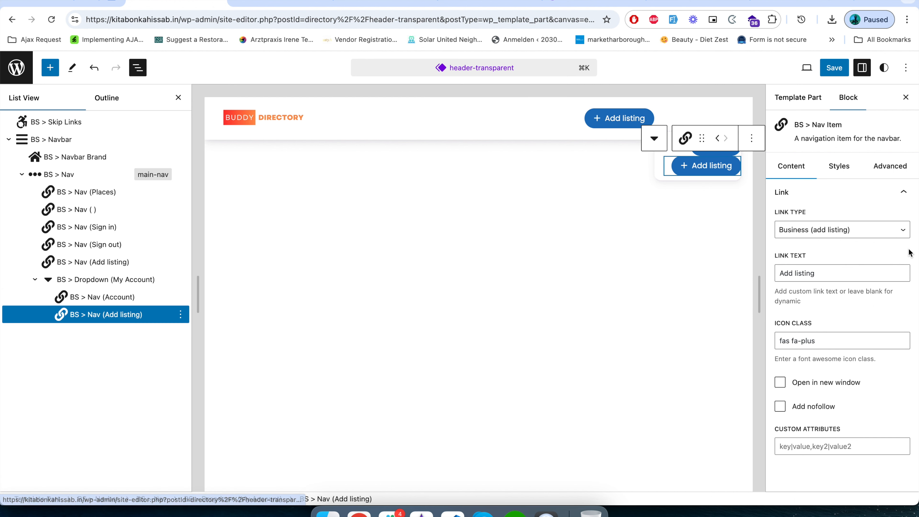
pyautogui.click(820, 232)
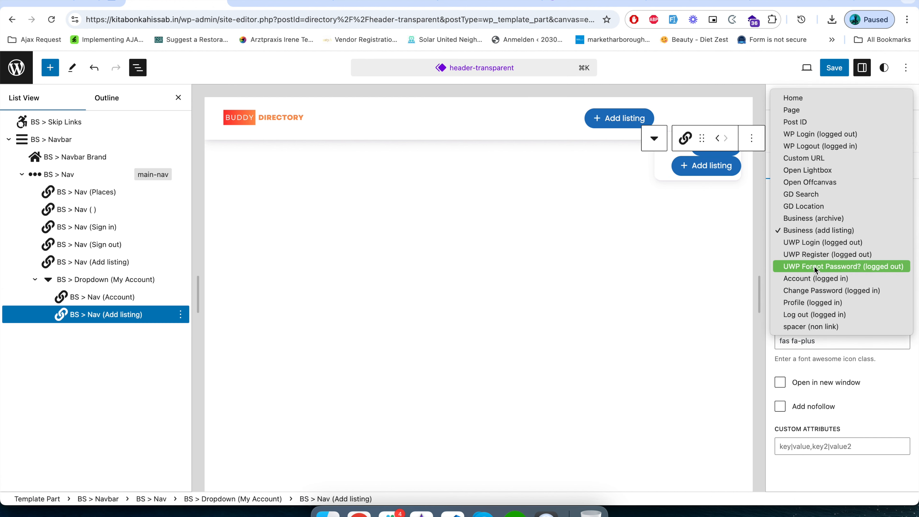
pyautogui.click(819, 301)
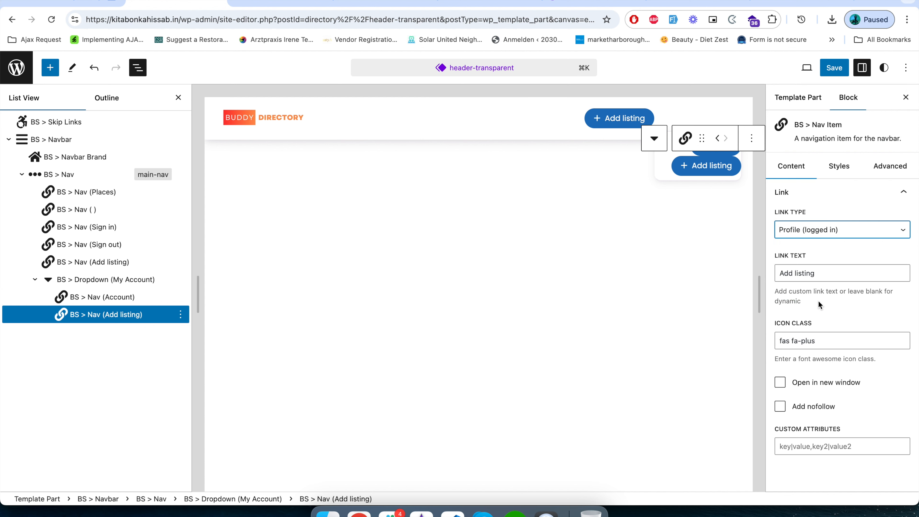
pyautogui.tripleClick(818, 274)
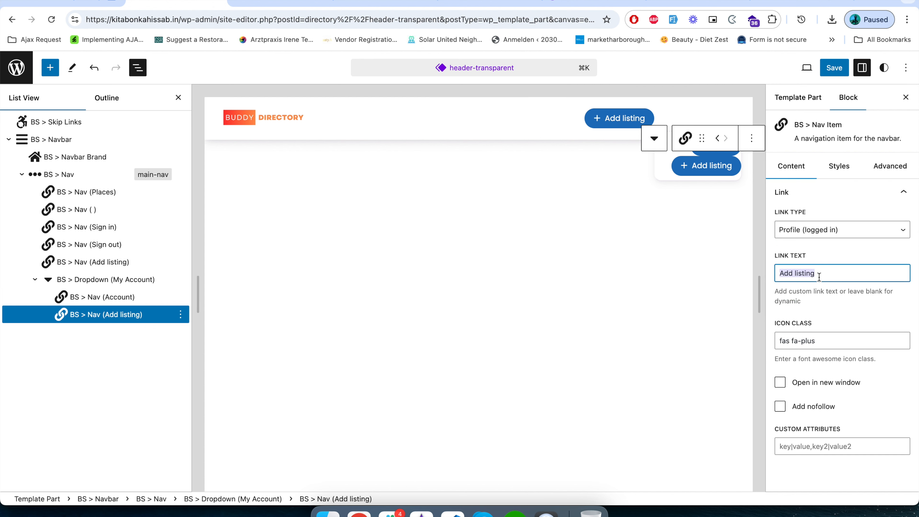
pyautogui.write('Profile')
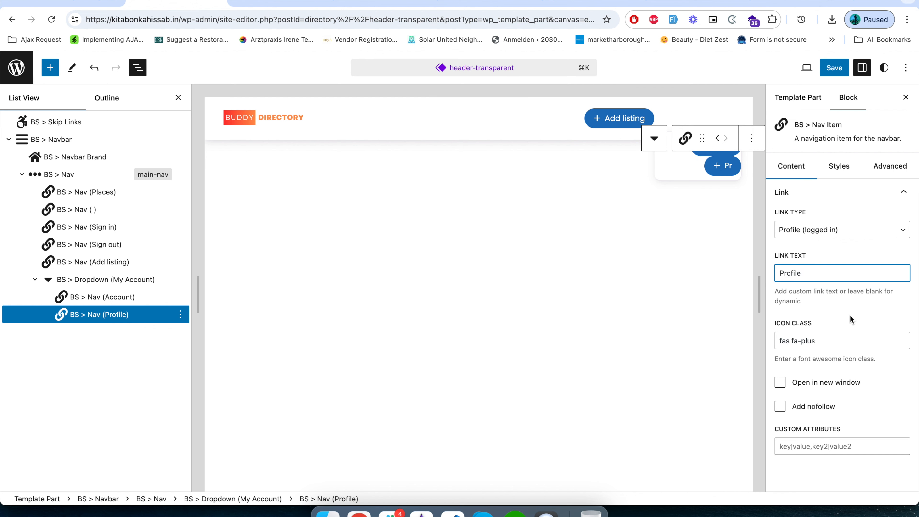
pyautogui.tripleClick(824, 343)
pyautogui.press('BackSpace')
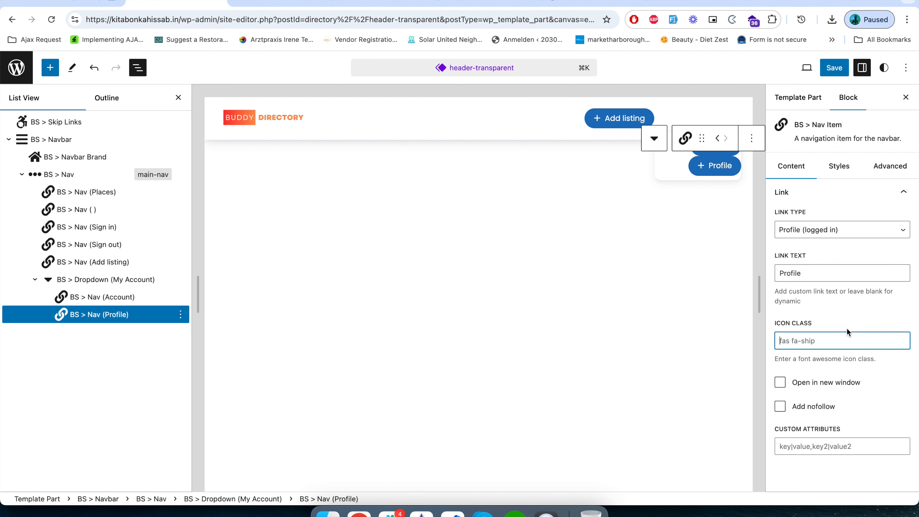
# Duplicate the My Account dropdown's Profile item and change the upper one to link type Log out (logged in) with link text Logout
pyautogui.click(180, 318)
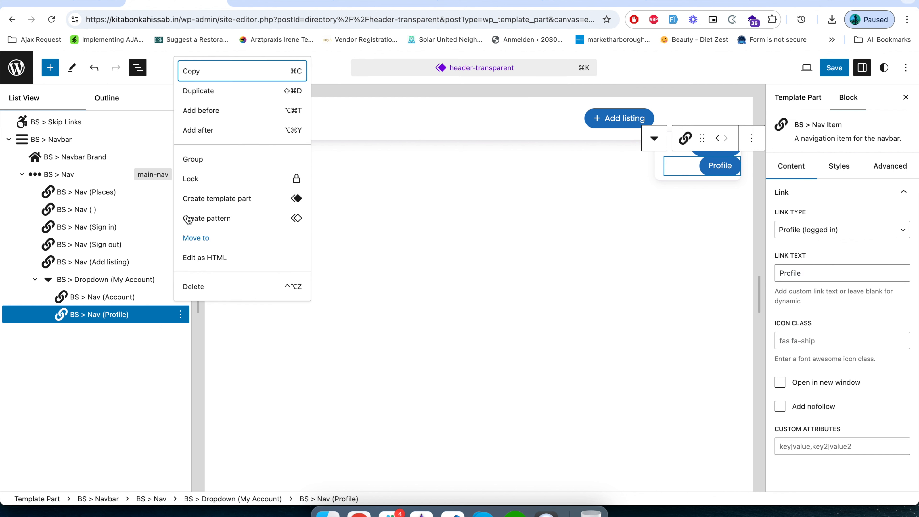
pyautogui.click(199, 91)
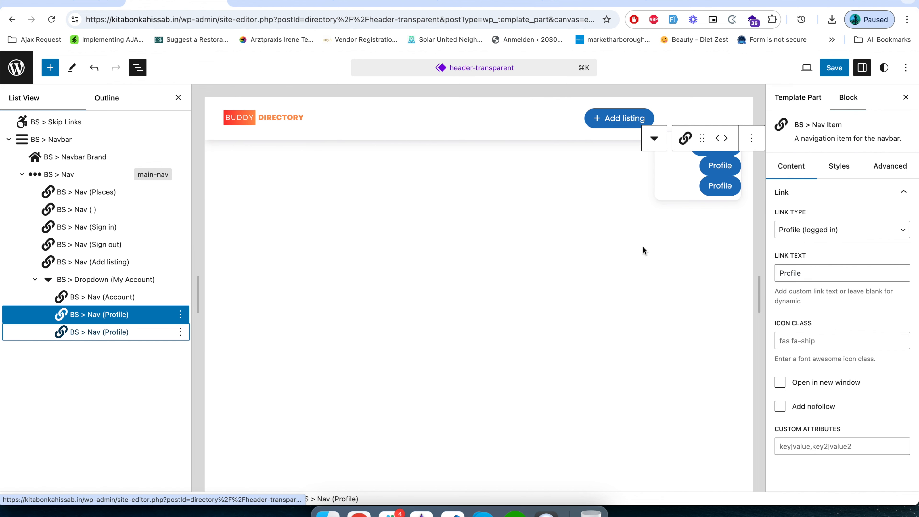
pyautogui.click(828, 231)
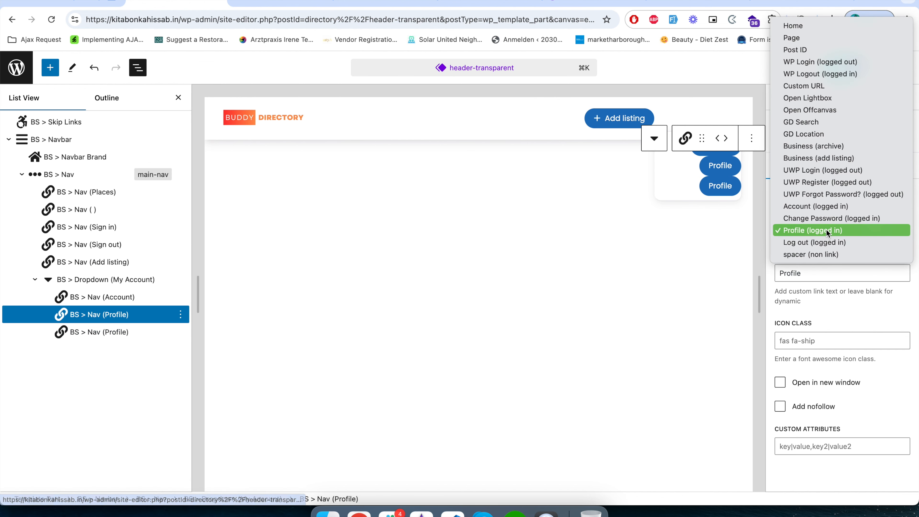
pyautogui.click(852, 186)
pyautogui.click(838, 231)
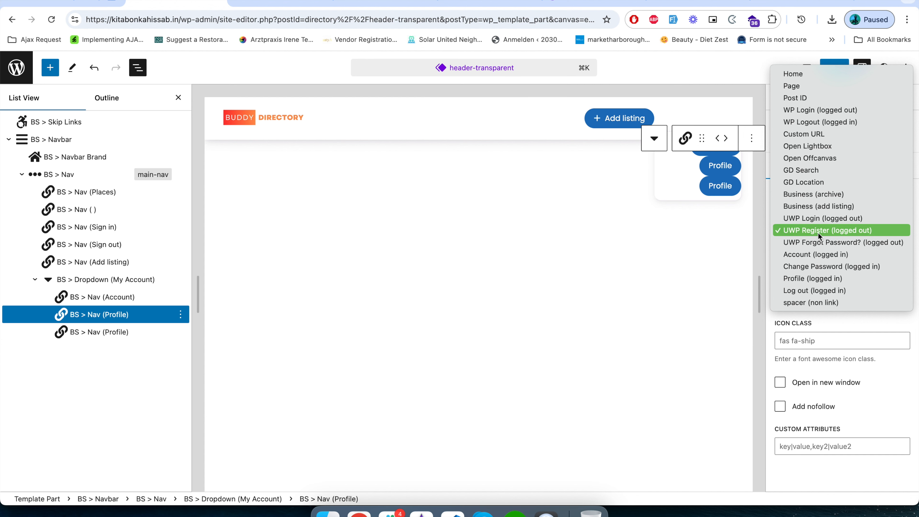
pyautogui.click(820, 290)
pyautogui.doubleClick(822, 277)
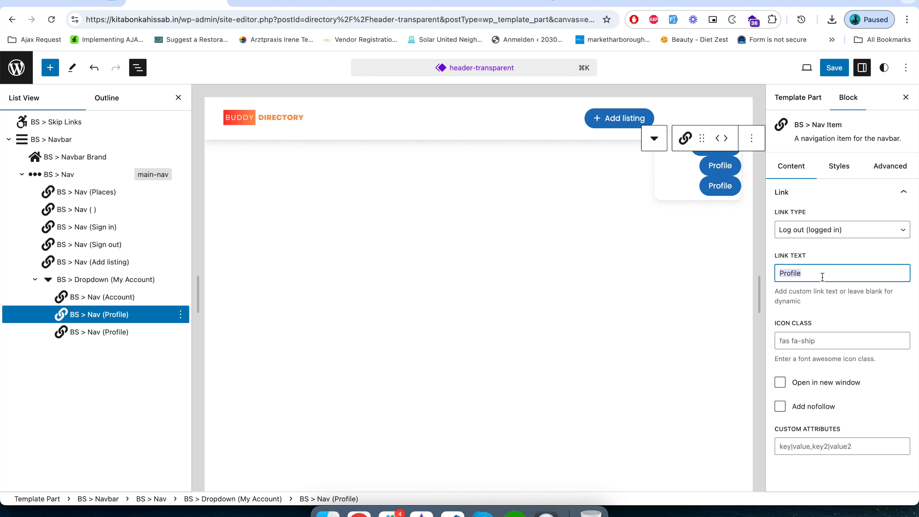
pyautogui.write('Logout')
pyautogui.click(846, 323)
# Delete the standalone Sign out nav item from the main nav
pyautogui.click(102, 332)
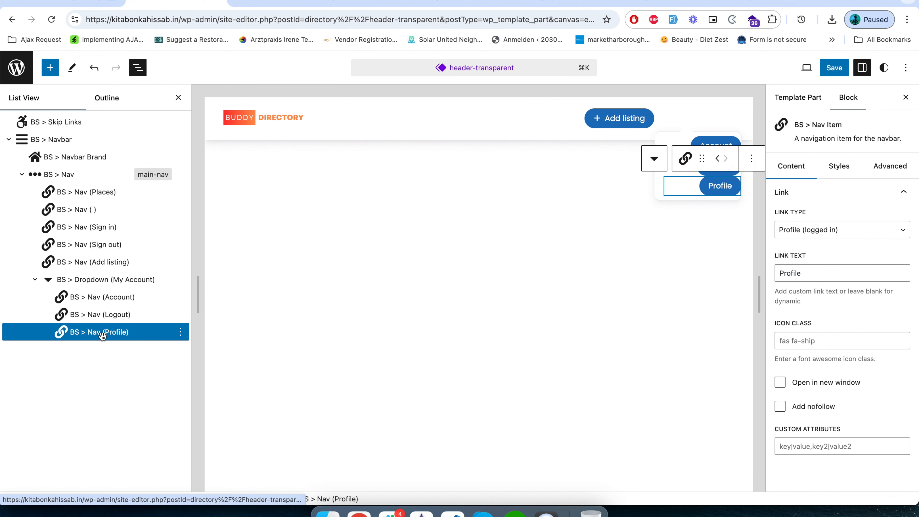
pyautogui.click(108, 280)
pyautogui.click(109, 244)
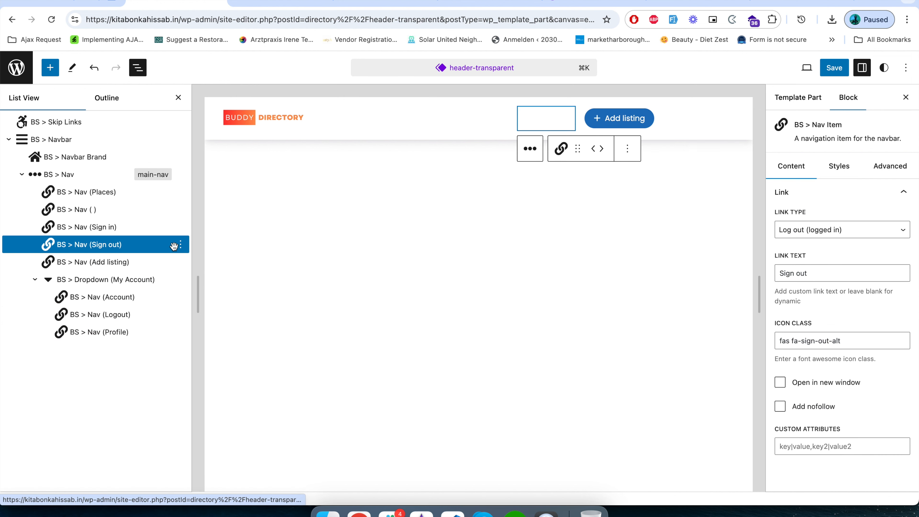
pyautogui.click(180, 244)
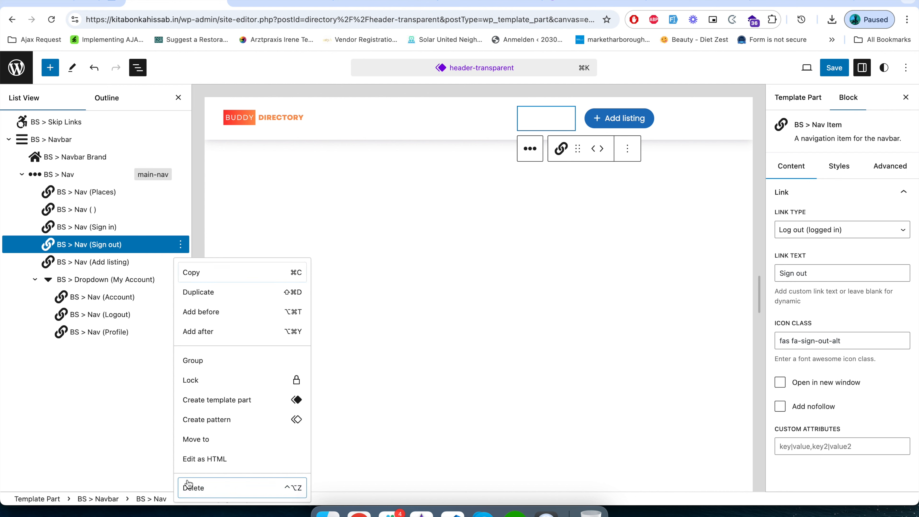
pyautogui.click(213, 487)
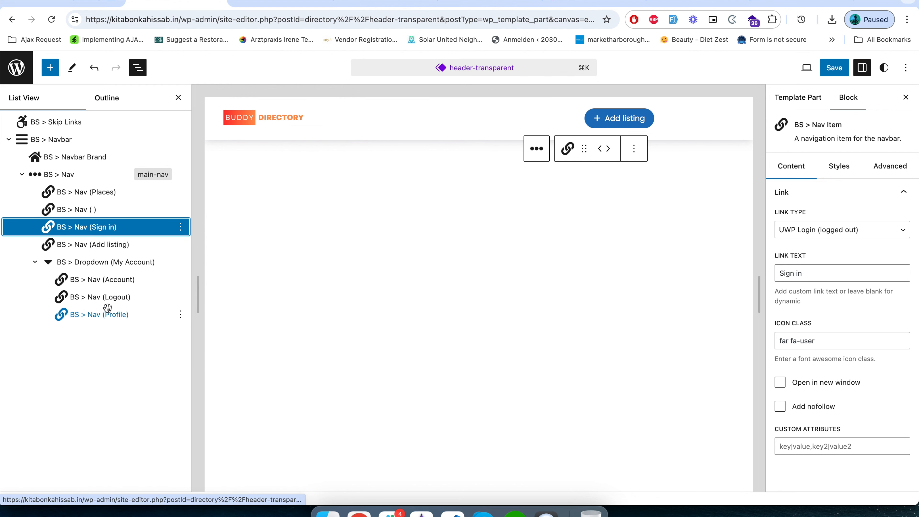
# Move Logout below Profile and the My Account dropdown above Add listing, saving the reordered header
pyautogui.moveTo(105, 296); pyautogui.dragTo(105, 313)
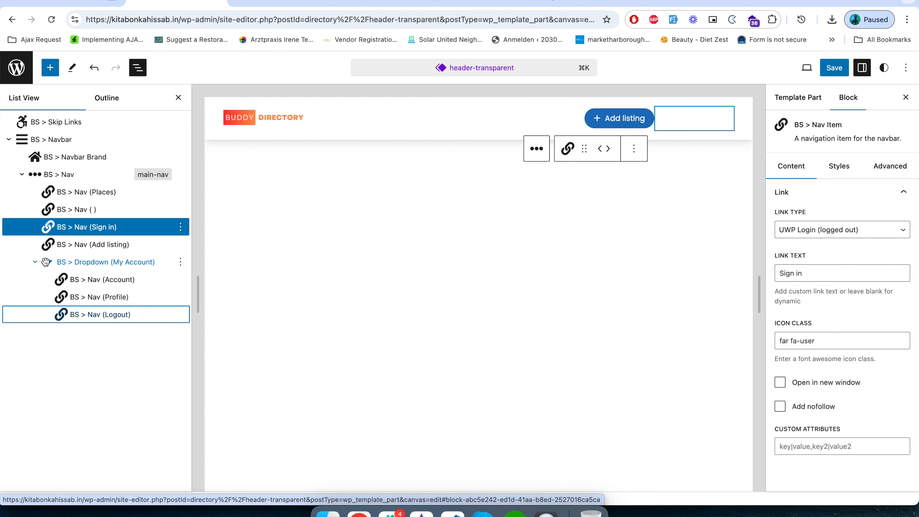
pyautogui.moveTo(78, 263); pyautogui.dragTo(76, 246)
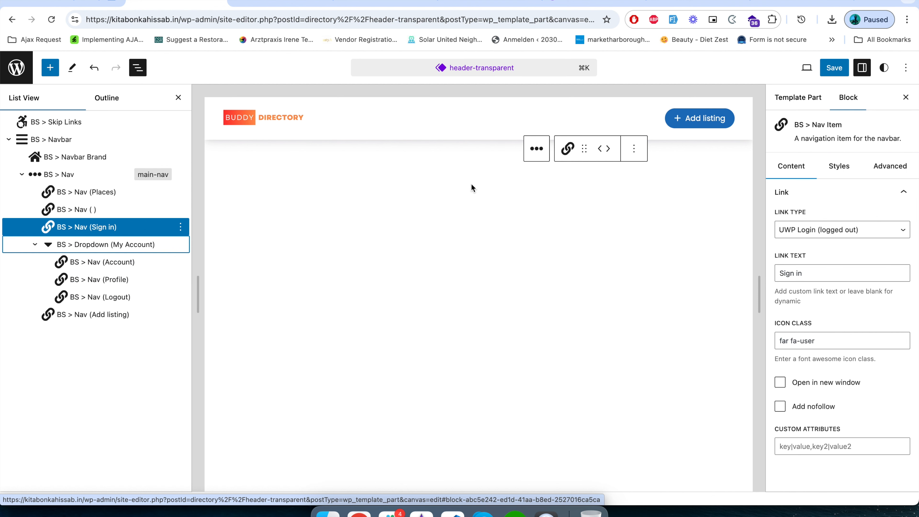
pyautogui.click(821, 73)
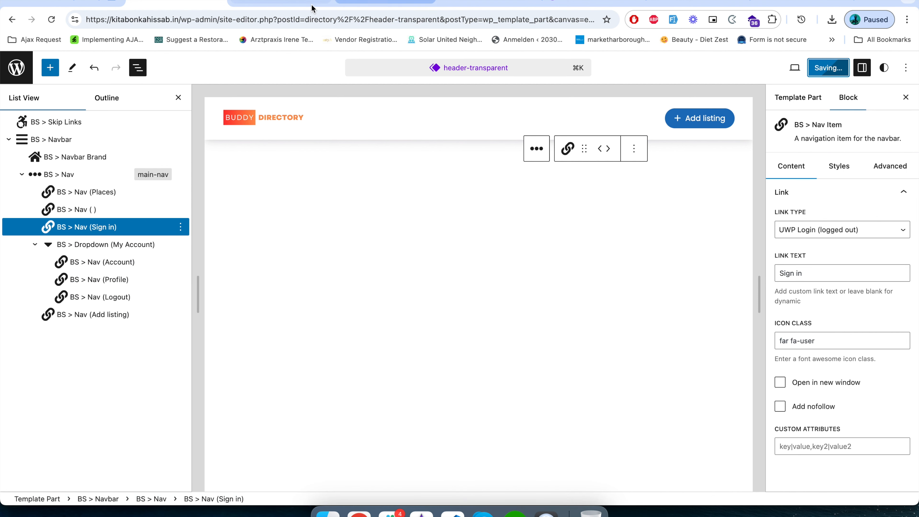
# Check the My Account dropdown and its links on the live homepage
pyautogui.click(282, 7)
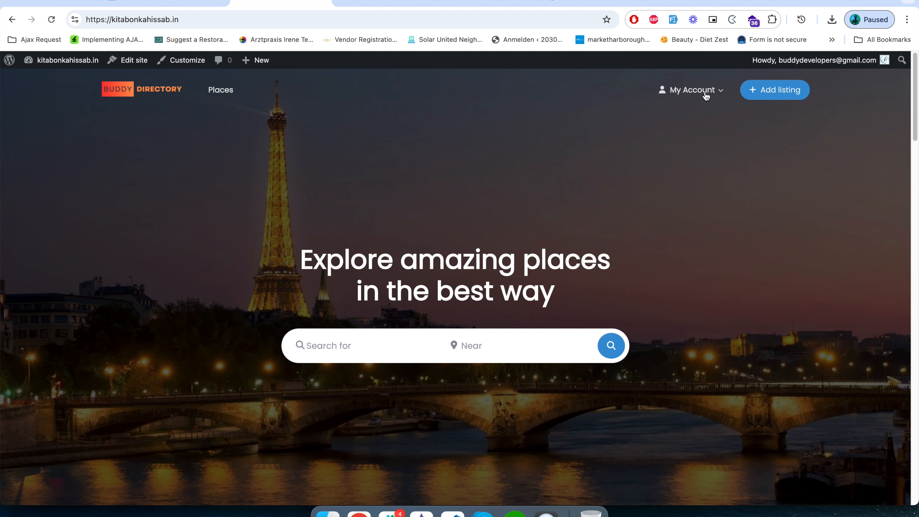
pyautogui.click(704, 101)
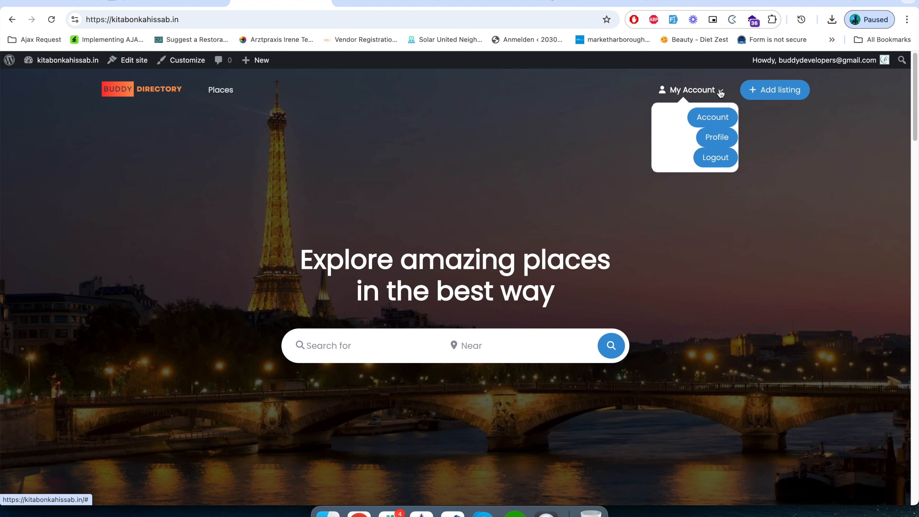
pyautogui.moveTo(687, 92)
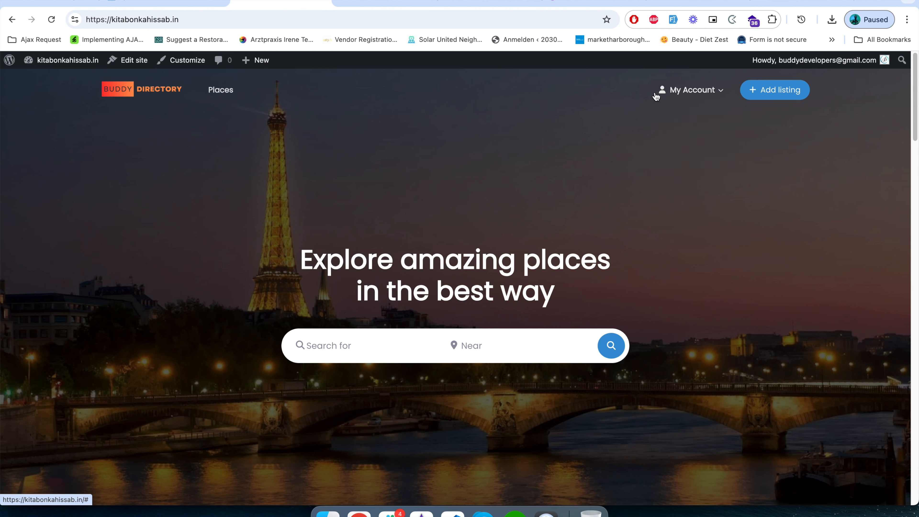
# Back in the header editor, set the My Account dropdown's link style to Button rounded and its color to Success
pyautogui.click(155, 2)
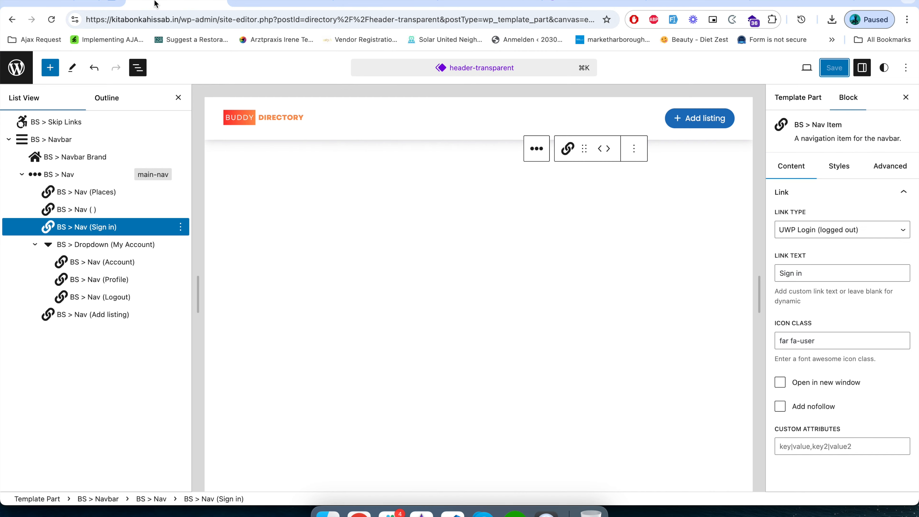
pyautogui.click(106, 260)
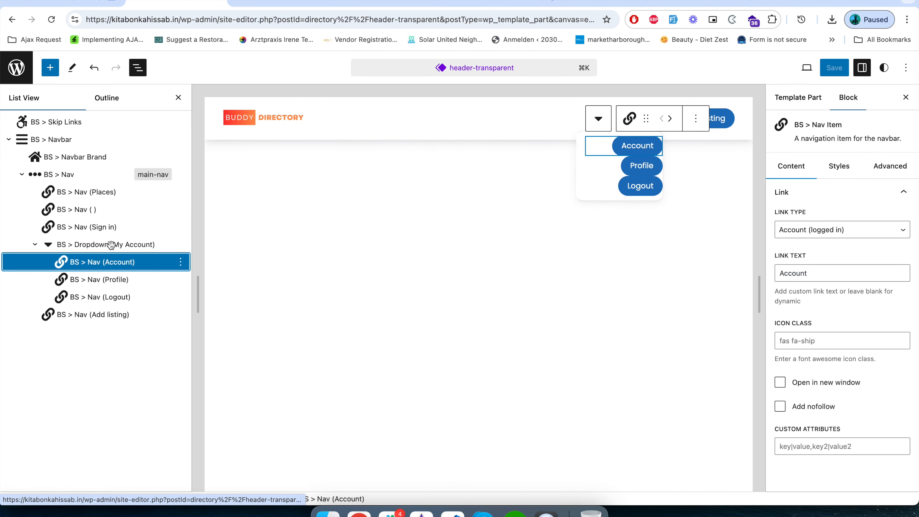
pyautogui.click(111, 245)
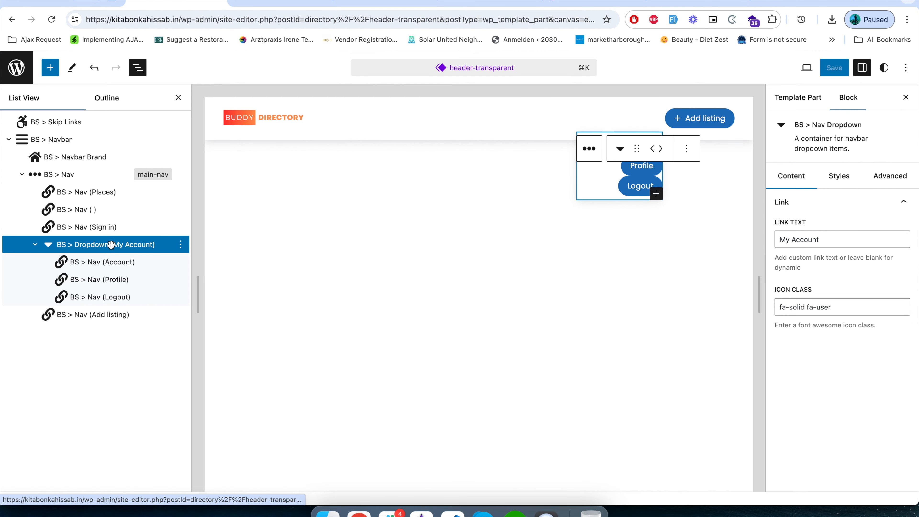
pyautogui.click(839, 175)
pyautogui.click(826, 322)
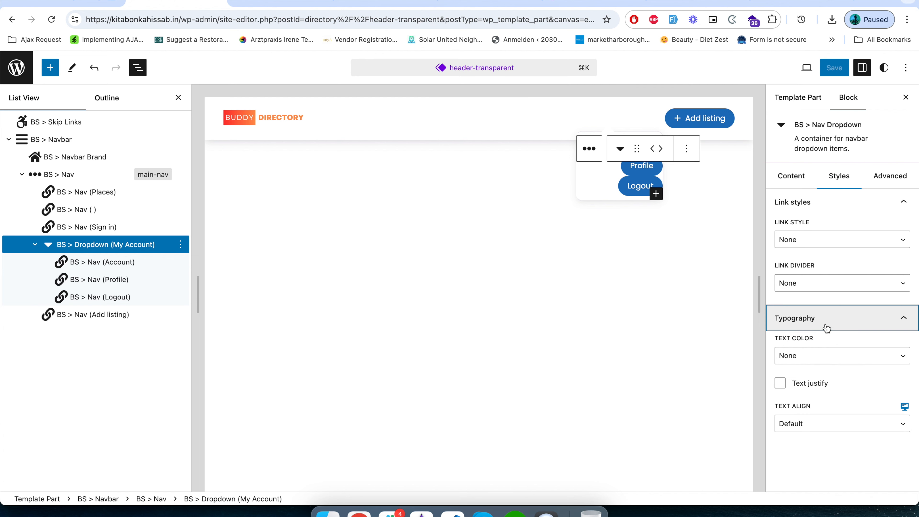
pyautogui.click(839, 239)
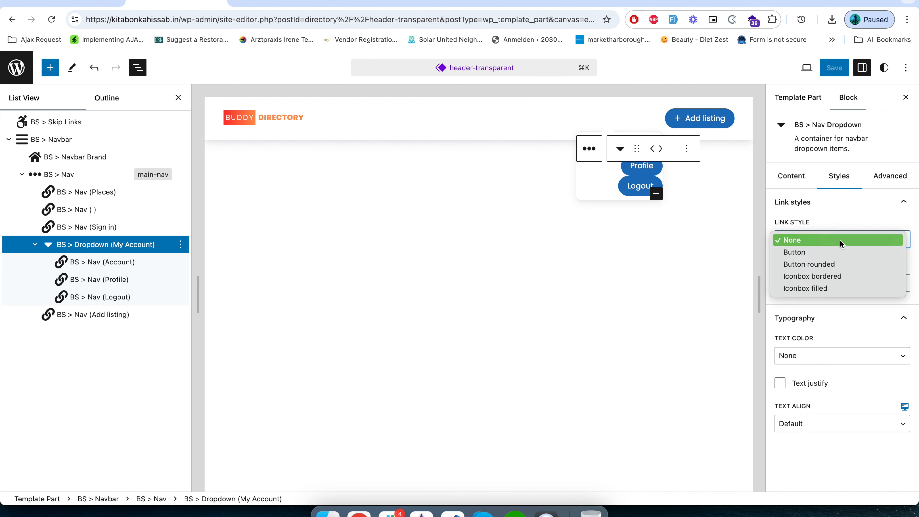
pyautogui.click(835, 254)
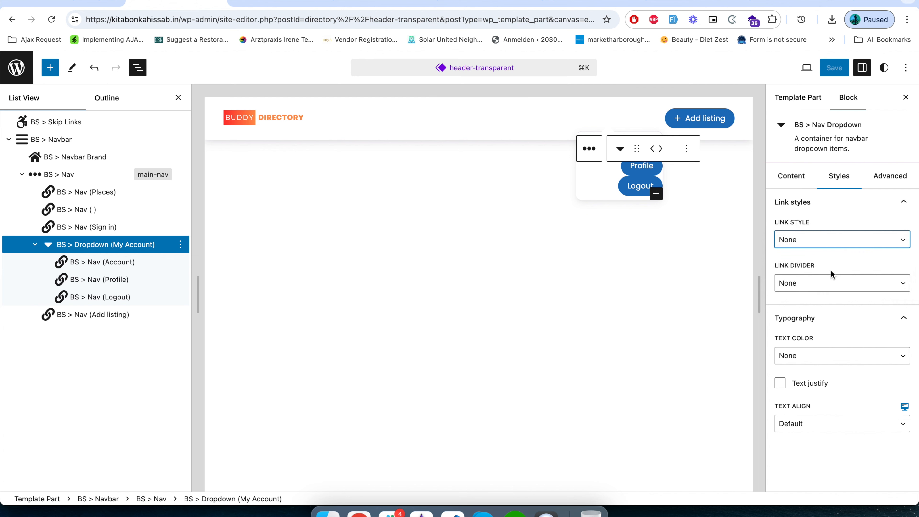
pyautogui.click(810, 326)
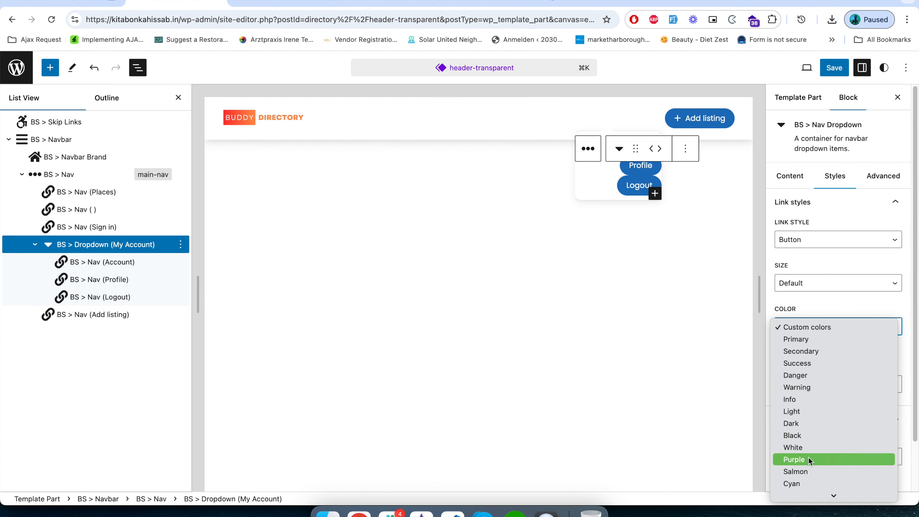
pyautogui.moveTo(838, 495)
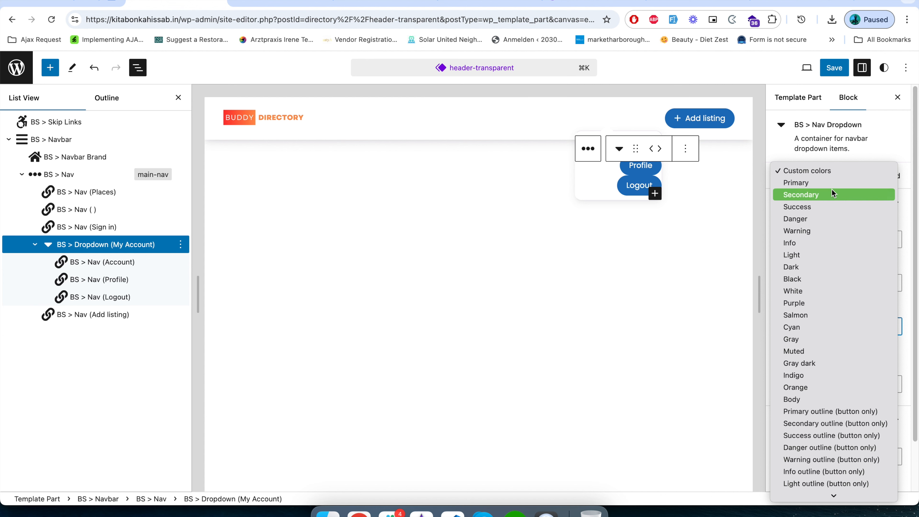
pyautogui.click(826, 206)
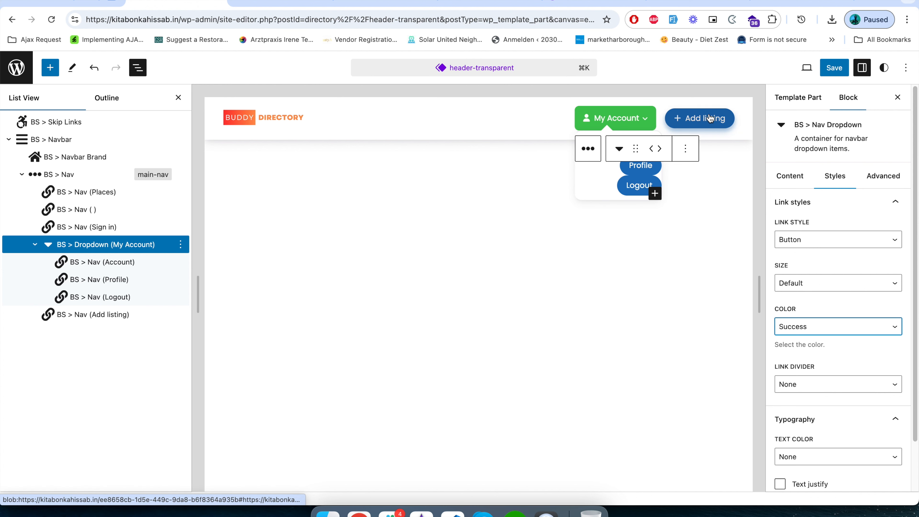
pyautogui.click(817, 240)
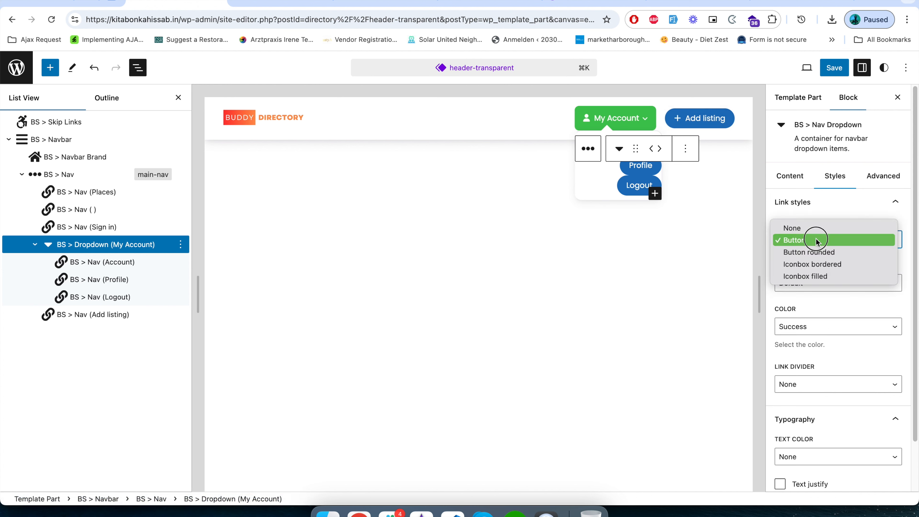
pyautogui.click(818, 252)
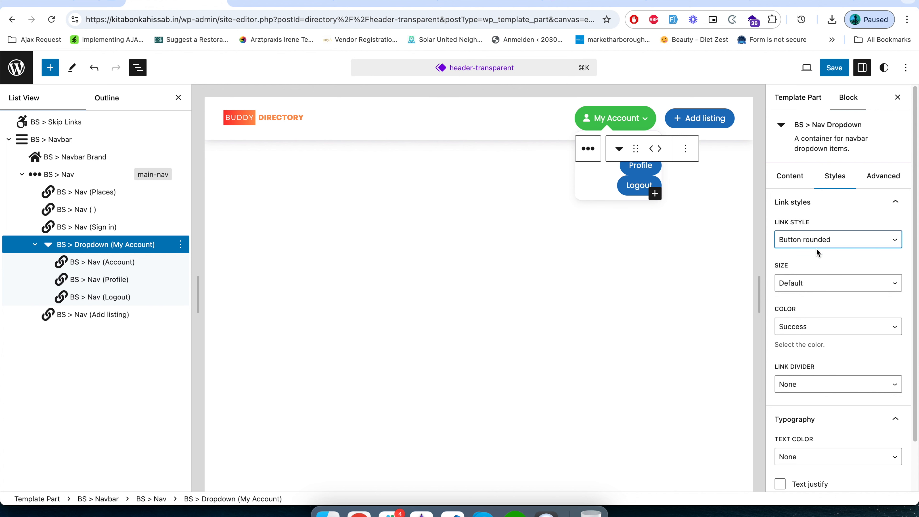
# Try the Iconbox bordered link style on the My Account dropdown and return to Button rounded
pyautogui.click(823, 242)
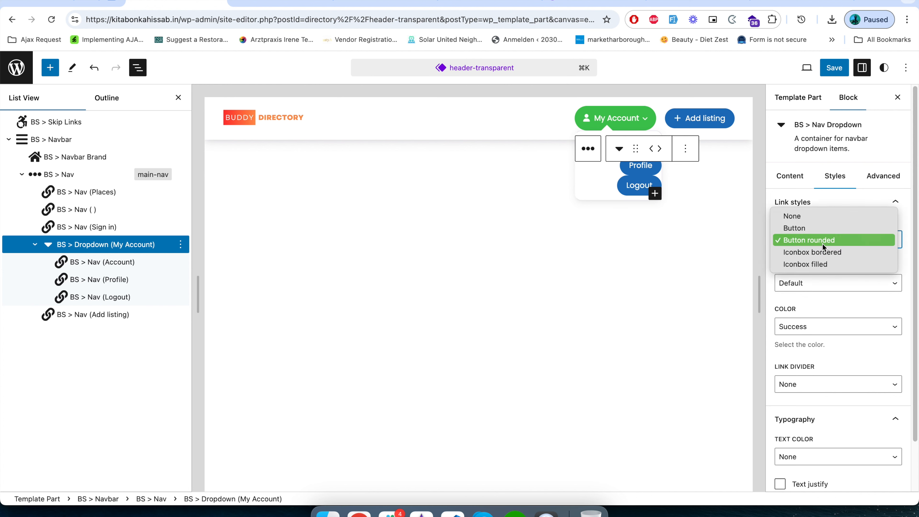
pyautogui.click(821, 247)
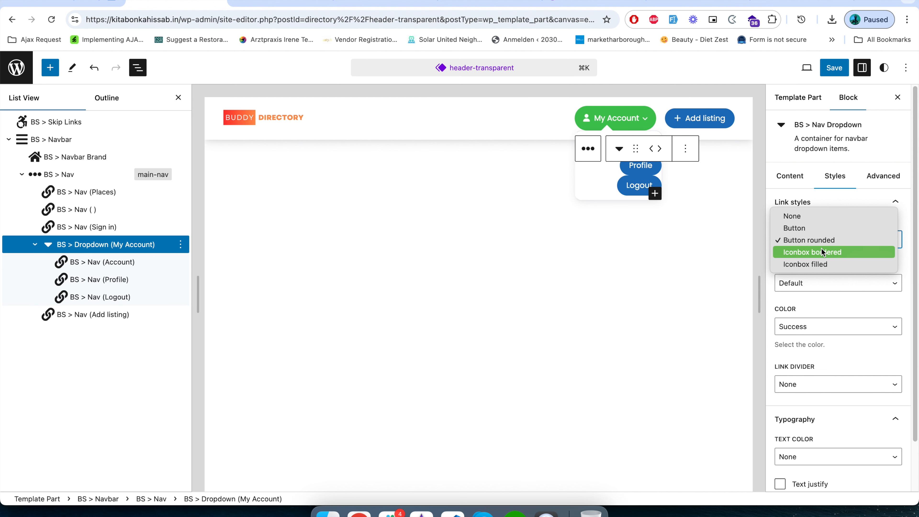
pyautogui.click(822, 241)
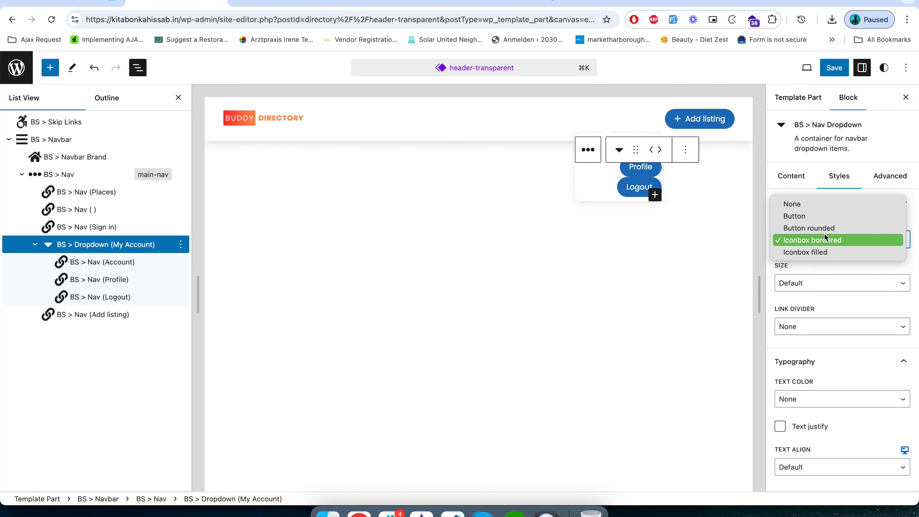
pyautogui.click(825, 228)
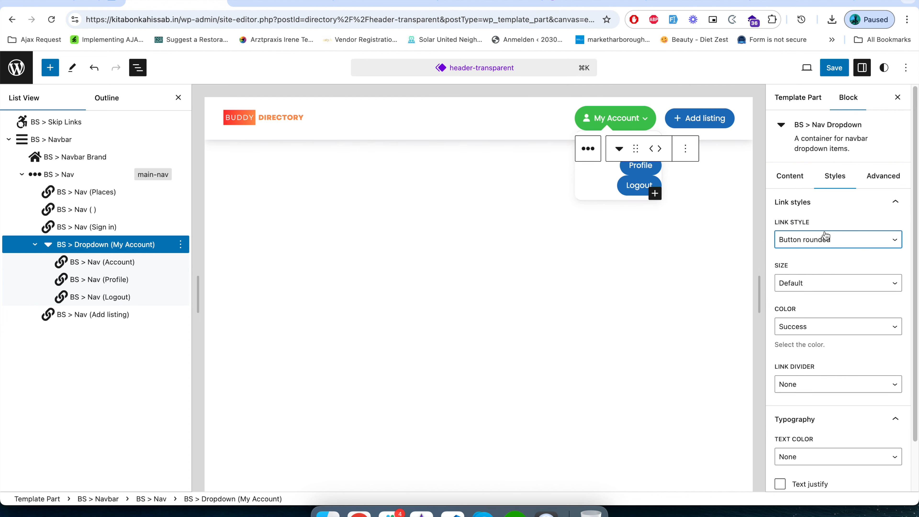
# Set the My Account dropdown's size to Small and enable text justify
pyautogui.click(814, 282)
pyautogui.click(811, 299)
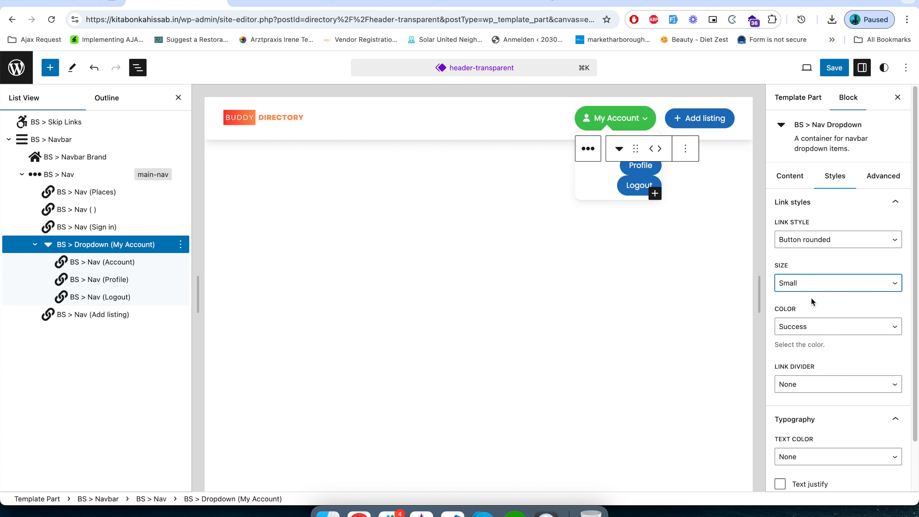
pyautogui.click(835, 333)
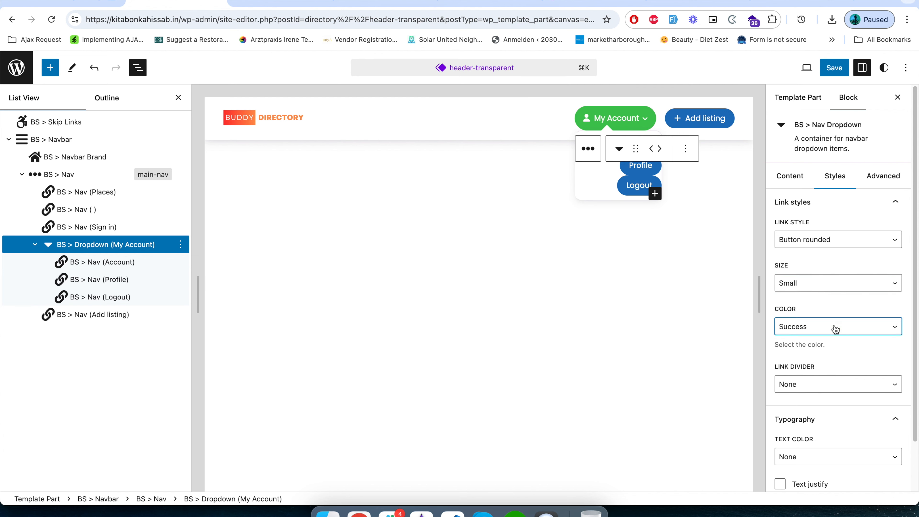
pyautogui.click(835, 330)
pyautogui.click(834, 325)
pyautogui.click(833, 383)
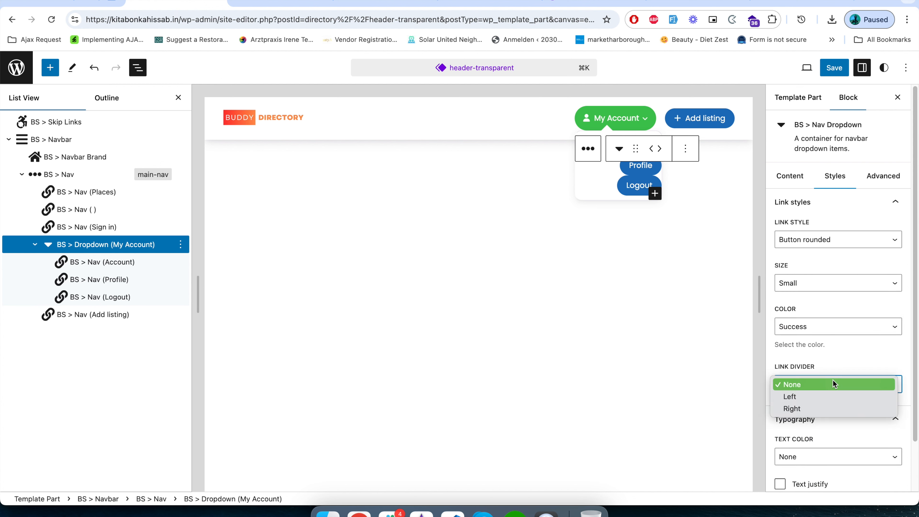
pyautogui.click(831, 384)
pyautogui.scroll(-3, 835, 380)
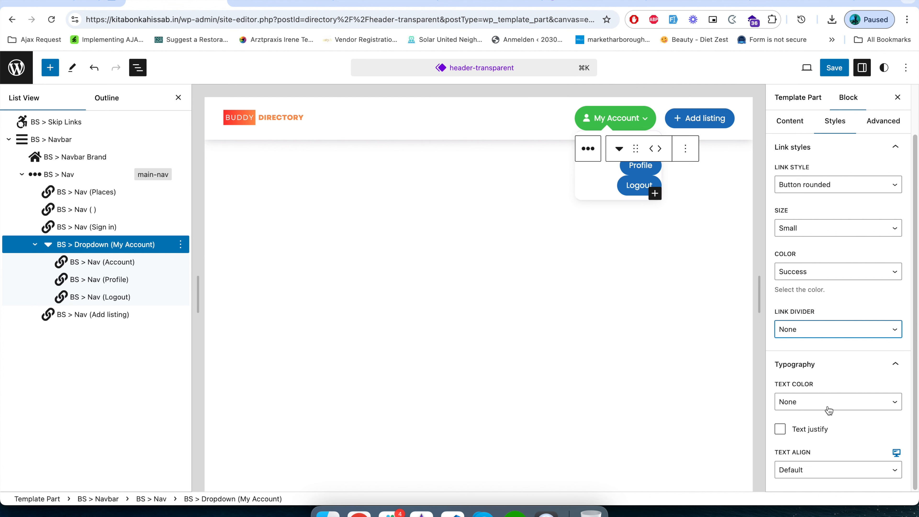
pyautogui.click(779, 429)
pyautogui.scroll(2, 777, 429)
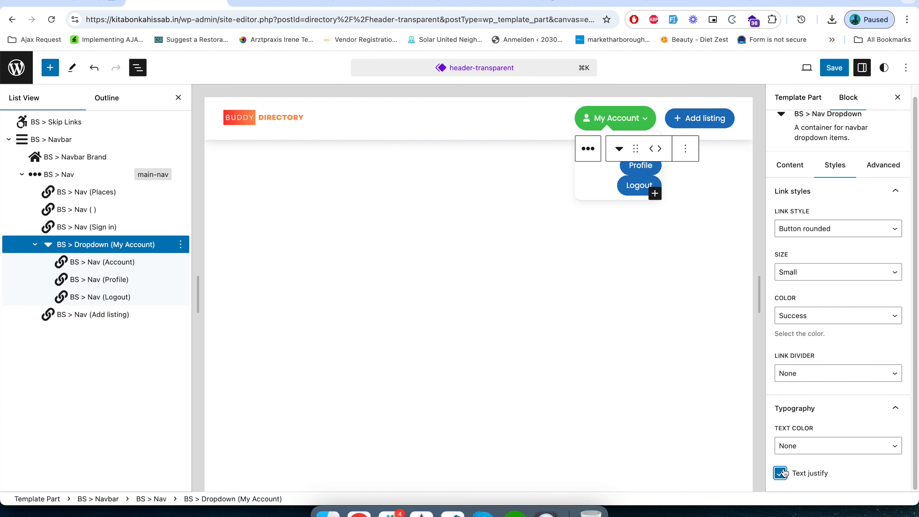
# Examine the My Account dropdown's text align options and its advanced wrapper, visibility and CSS class settings
pyautogui.scroll(-2, 781, 473)
pyautogui.click(838, 469)
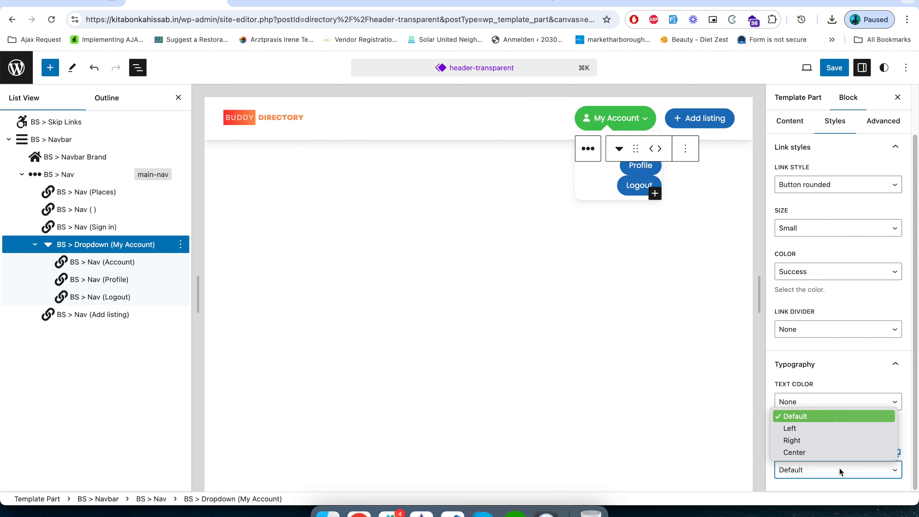
pyautogui.click(839, 467)
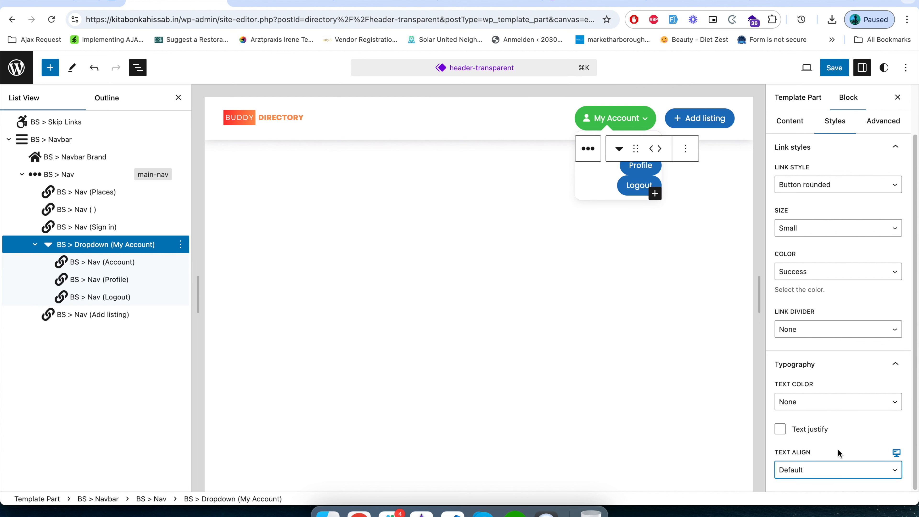
pyautogui.scroll(2, 817, 396)
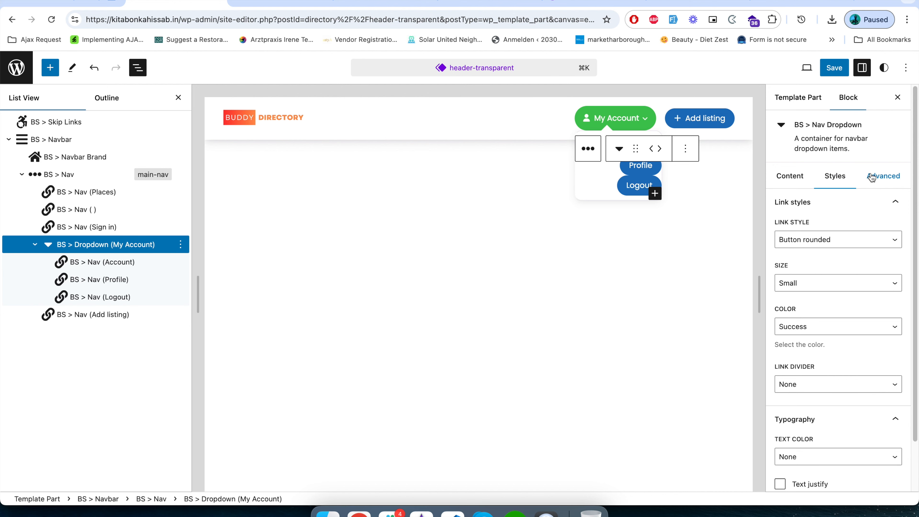
pyautogui.scroll(-2, 822, 368)
pyautogui.scroll(2, 832, 253)
pyautogui.click(879, 177)
pyautogui.scroll(-2, 856, 380)
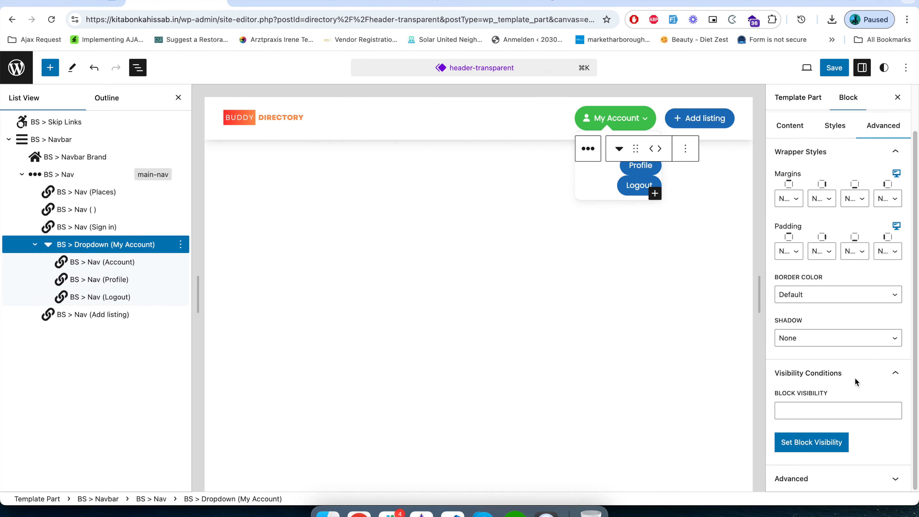
pyautogui.click(871, 478)
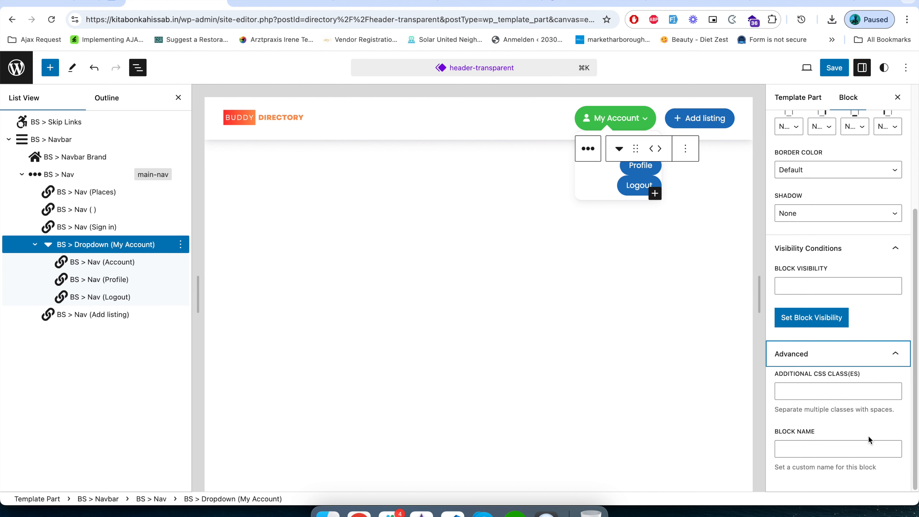
pyautogui.scroll(5, 849, 373)
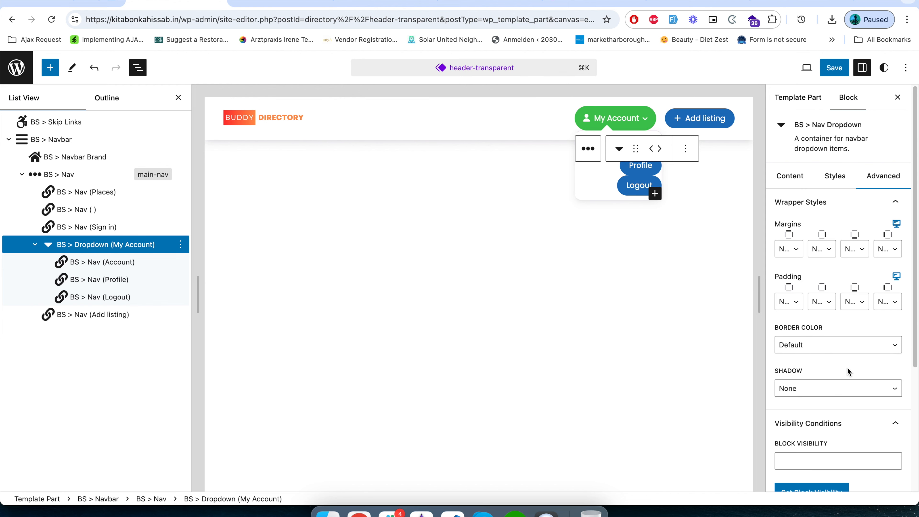
pyautogui.click(791, 175)
# Save the header template part and check the My Account dropdown on the reloaded live homepage
pyautogui.click(835, 71)
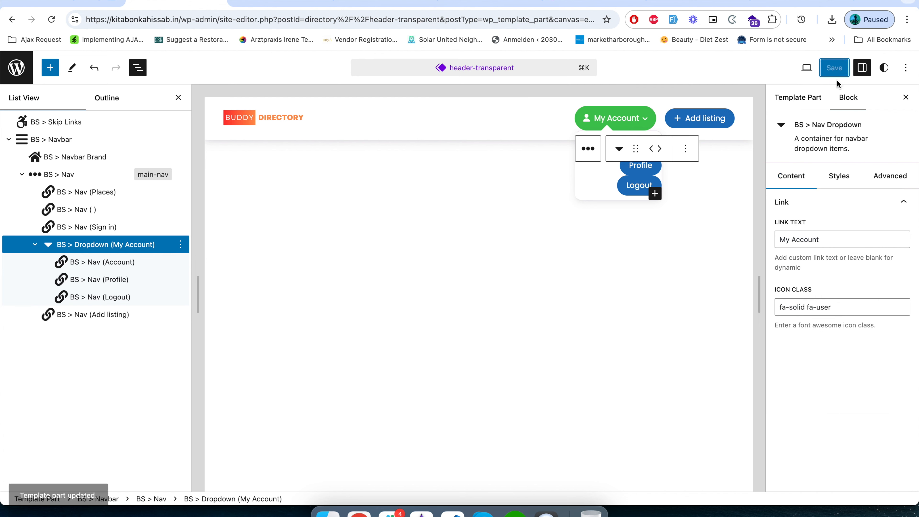
pyautogui.click(275, 7)
pyautogui.click(280, 18)
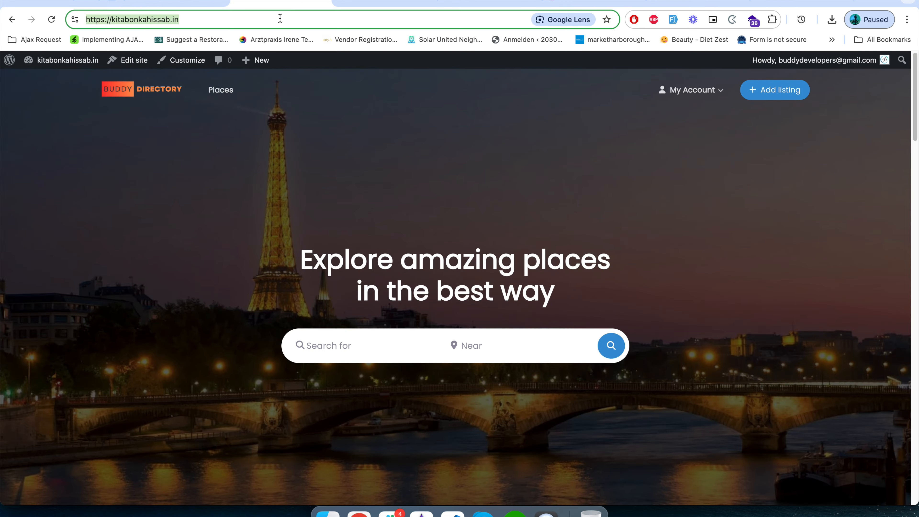
pyautogui.press('Return')
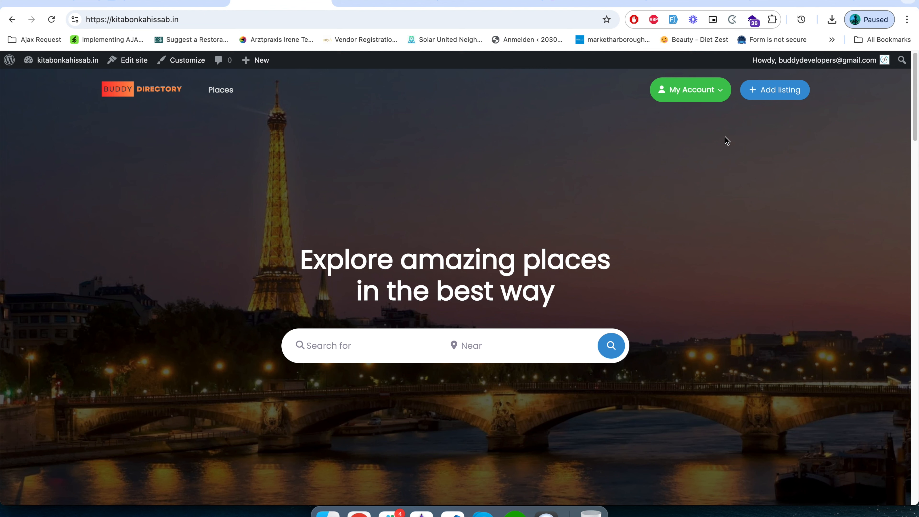
pyautogui.moveTo(731, 89)
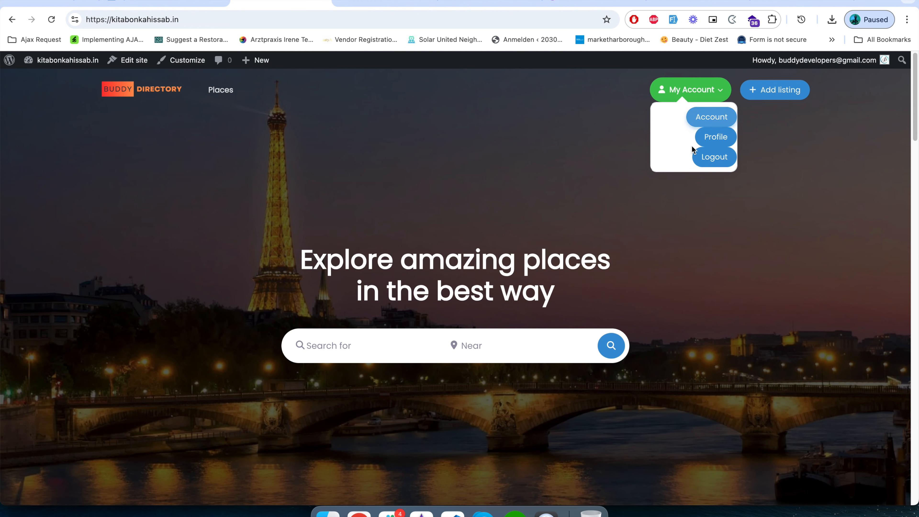
# Back in the header editor, set the Account link's link style to None
pyautogui.click(188, 3)
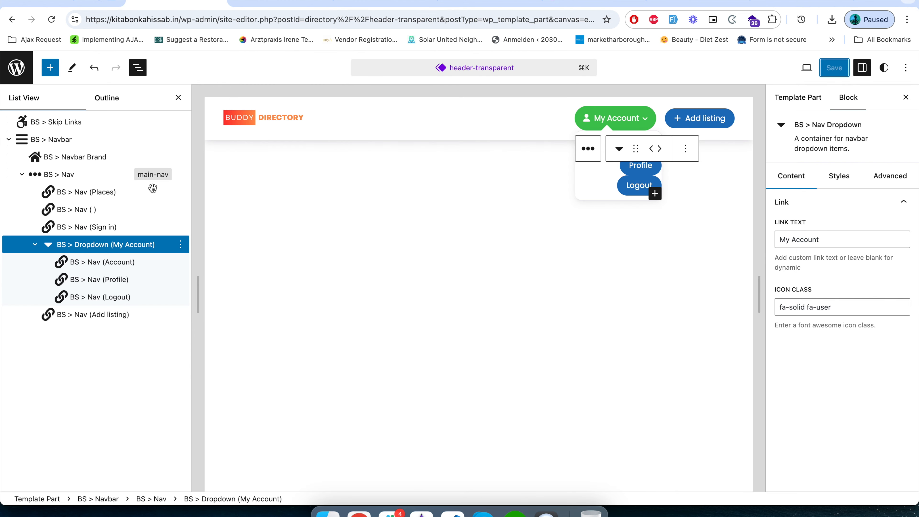
pyautogui.click(120, 261)
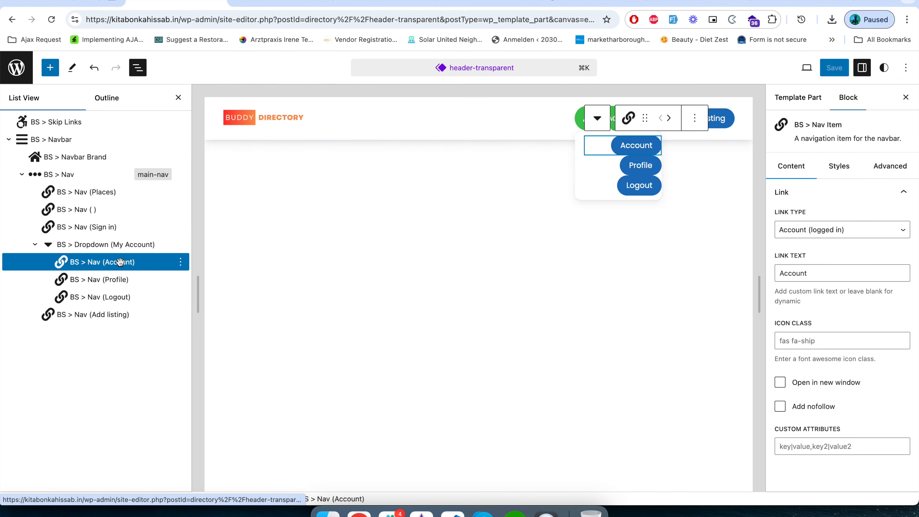
pyautogui.click(839, 166)
pyautogui.click(821, 235)
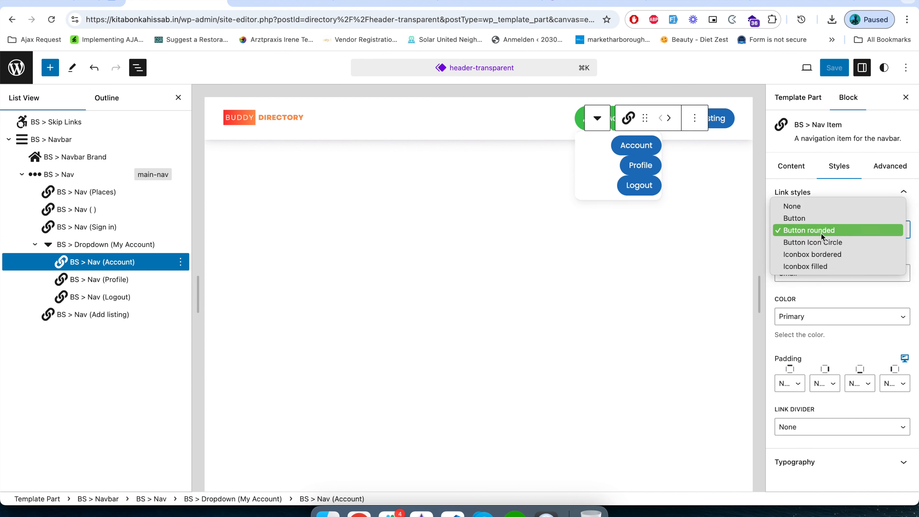
pyautogui.click(817, 206)
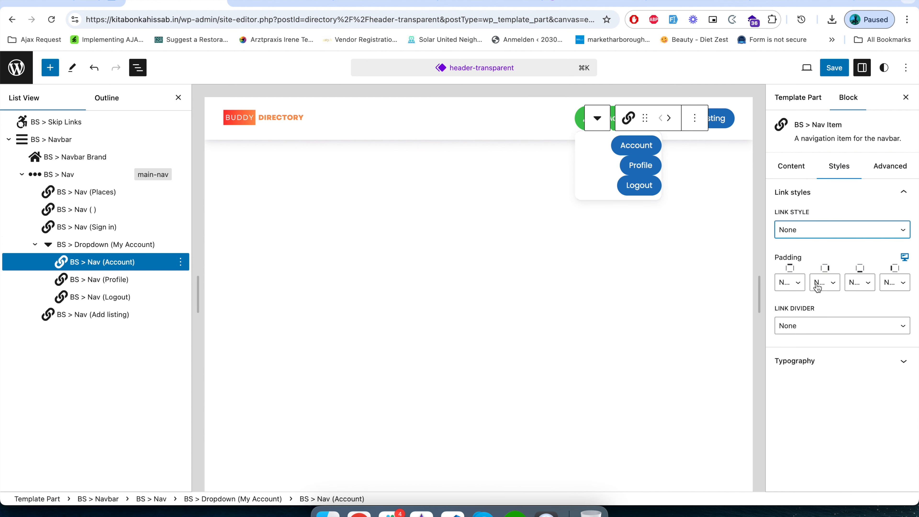
# Set the Profile link's link style to None
pyautogui.click(99, 279)
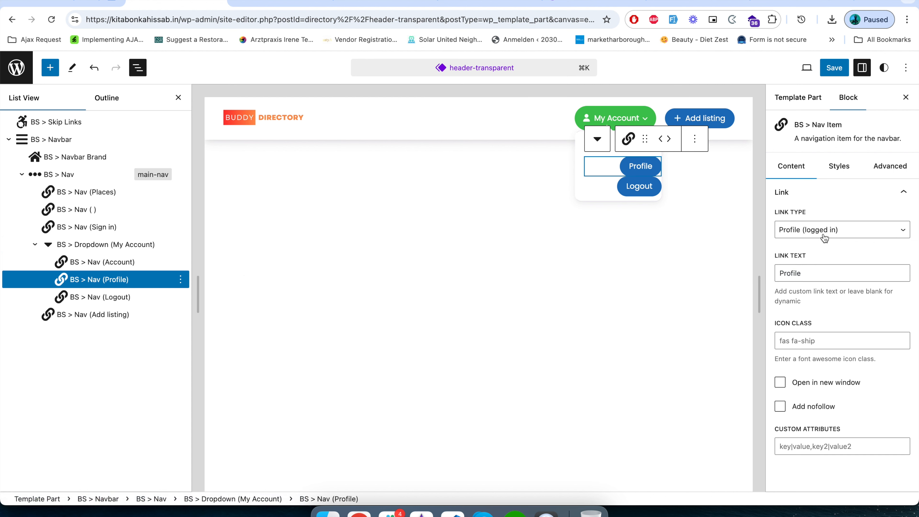
pyautogui.click(839, 165)
pyautogui.click(831, 235)
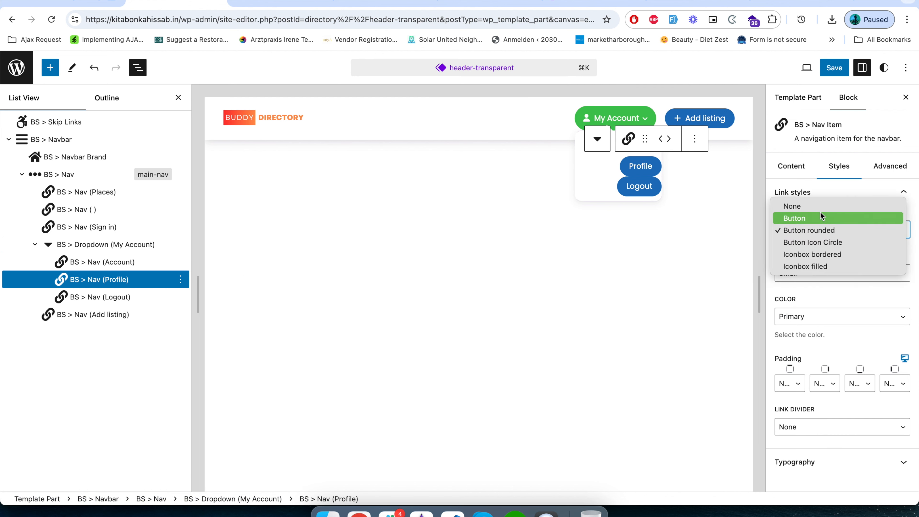
pyautogui.click(817, 206)
# Set the Logout link's link style to None and save the template part
pyautogui.click(174, 296)
pyautogui.click(839, 165)
pyautogui.click(833, 232)
pyautogui.click(831, 207)
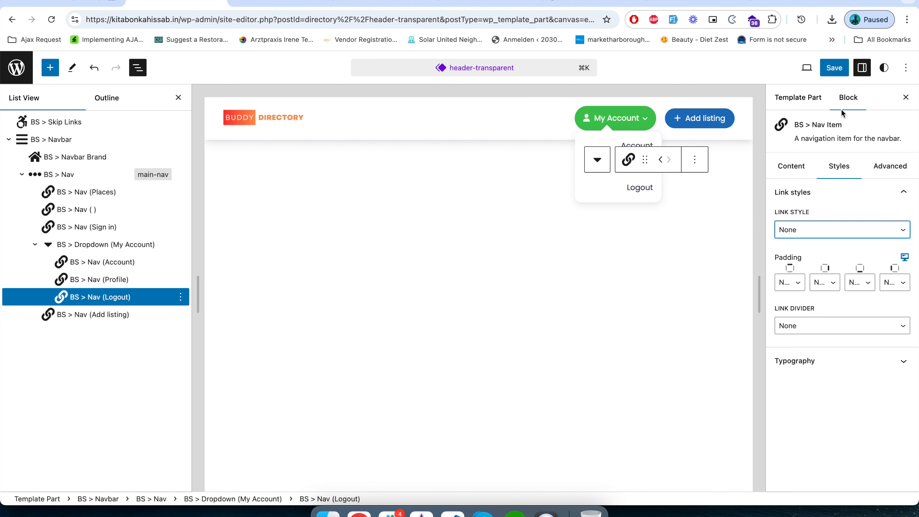
pyautogui.click(831, 70)
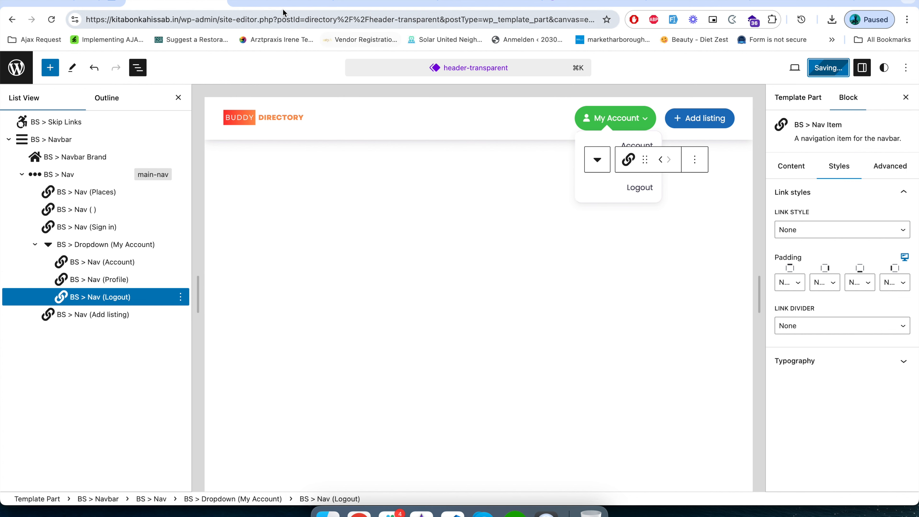
# Reload the live homepage and check the unstyled links in the My Account dropdown
pyautogui.click(271, 4)
pyautogui.click(267, 15)
pyautogui.press('Return')
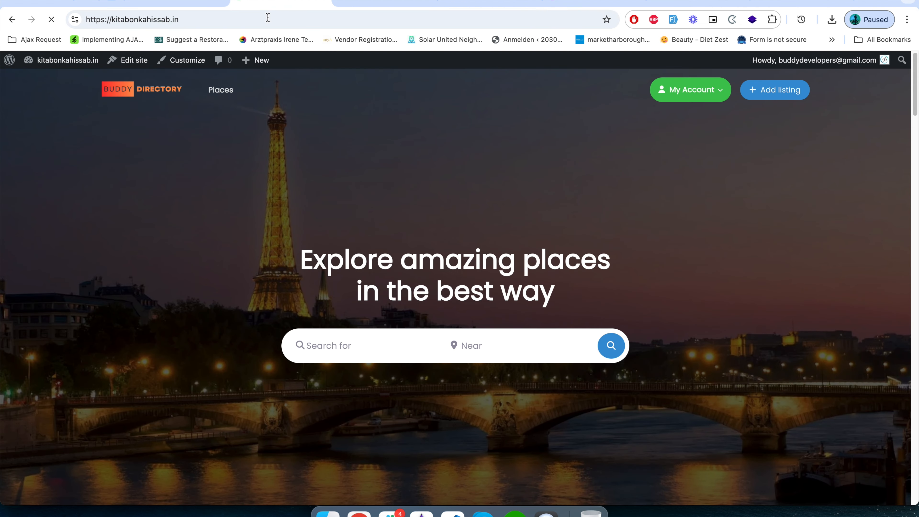
pyautogui.click(675, 93)
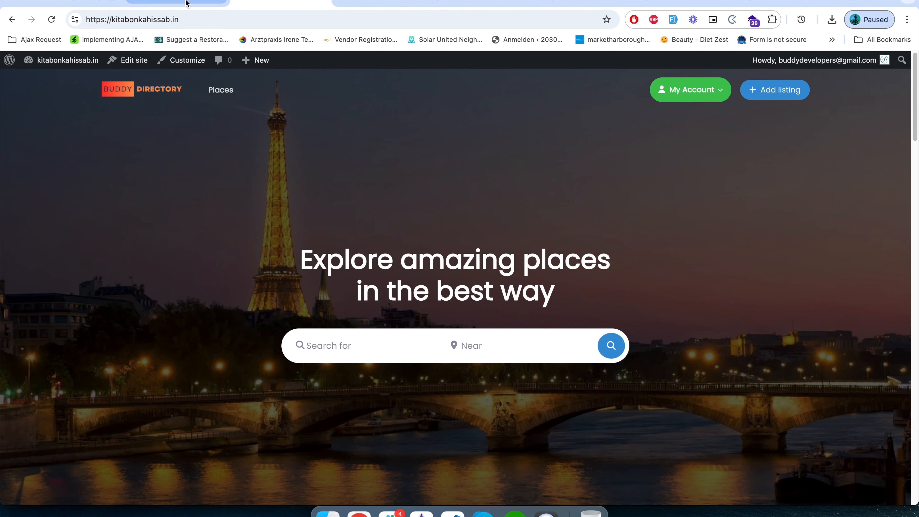
# Back in the header editor, set the Account link's text align to Left and save the template part
pyautogui.click(175, 3)
pyautogui.click(114, 261)
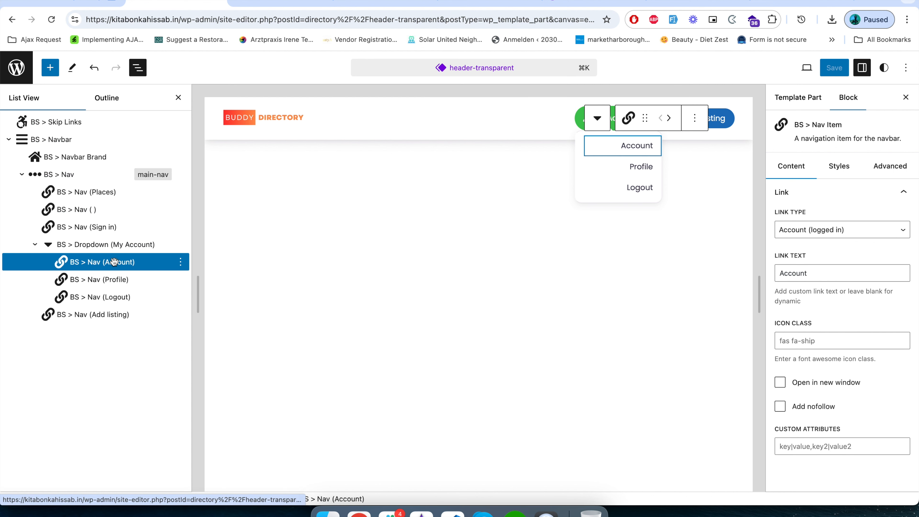
pyautogui.click(839, 166)
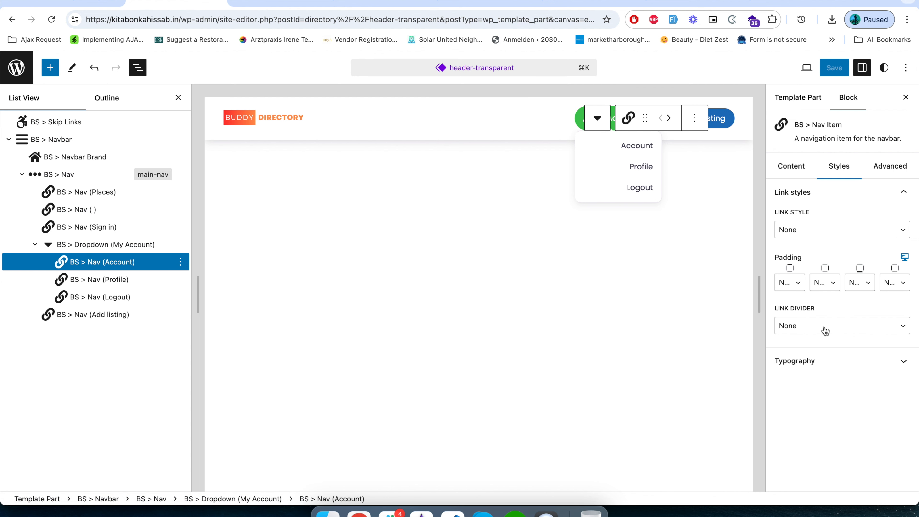
pyautogui.click(828, 360)
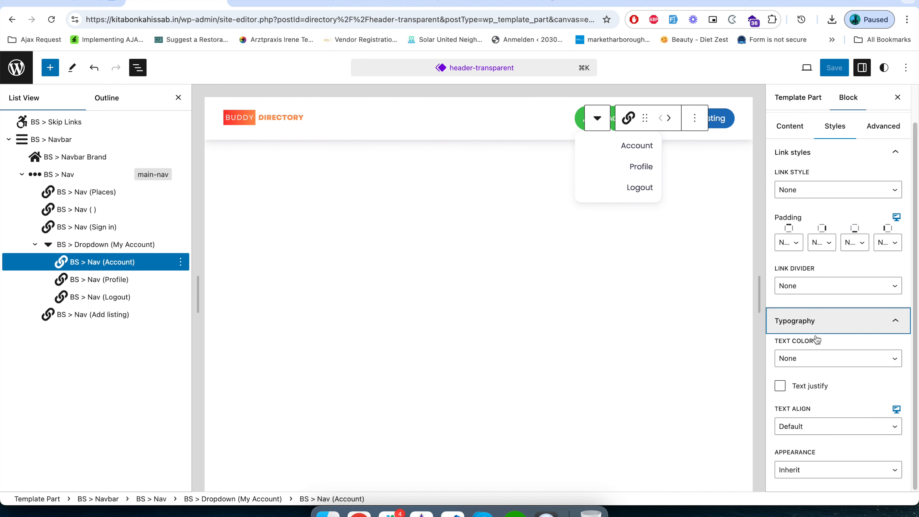
pyautogui.hotkey('shift', 'Tab')
pyautogui.click(824, 425)
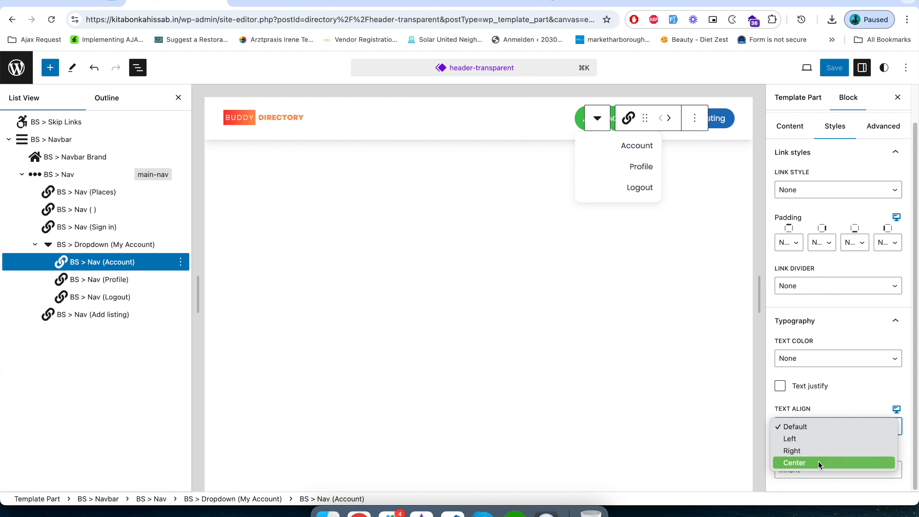
pyautogui.click(820, 438)
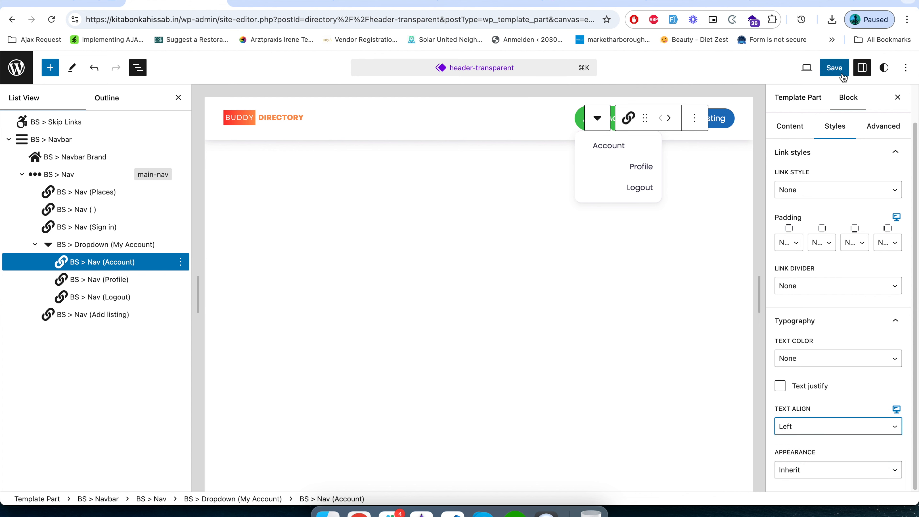
pyautogui.click(833, 68)
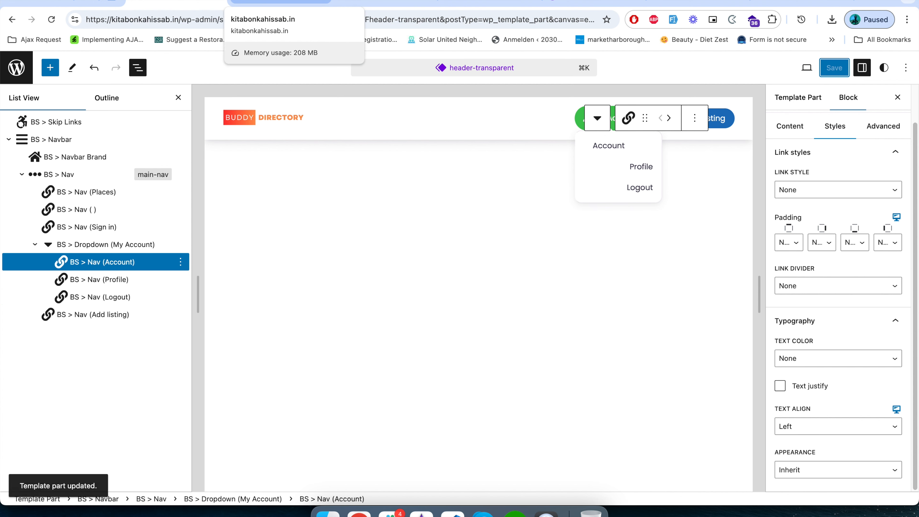
# Reload the live homepage and check the Account link's left alignment in the My Account dropdown
pyautogui.click(280, 4)
pyautogui.click(275, 18)
pyautogui.press('Return')
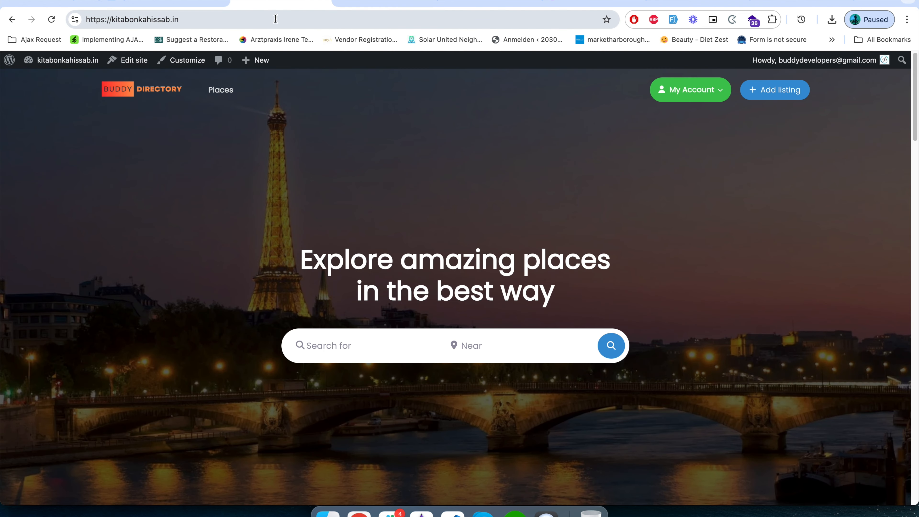
pyautogui.click(723, 93)
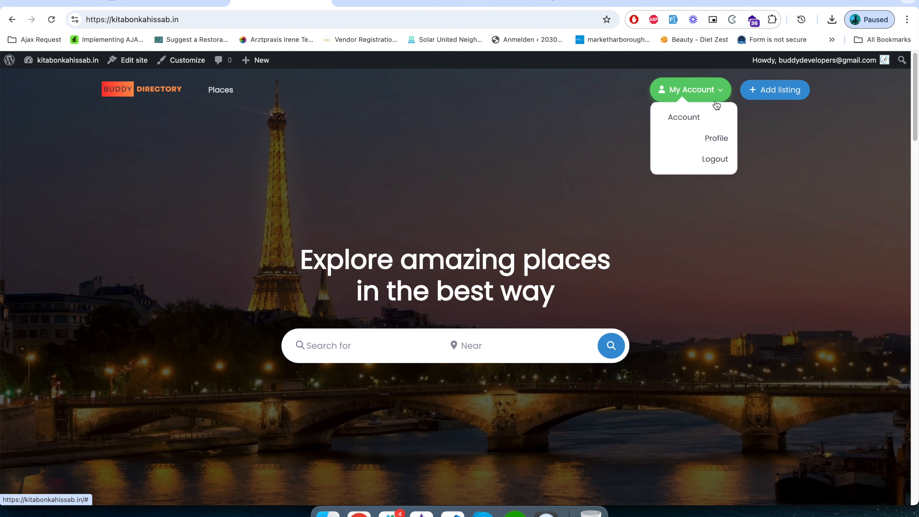
pyautogui.click(684, 118)
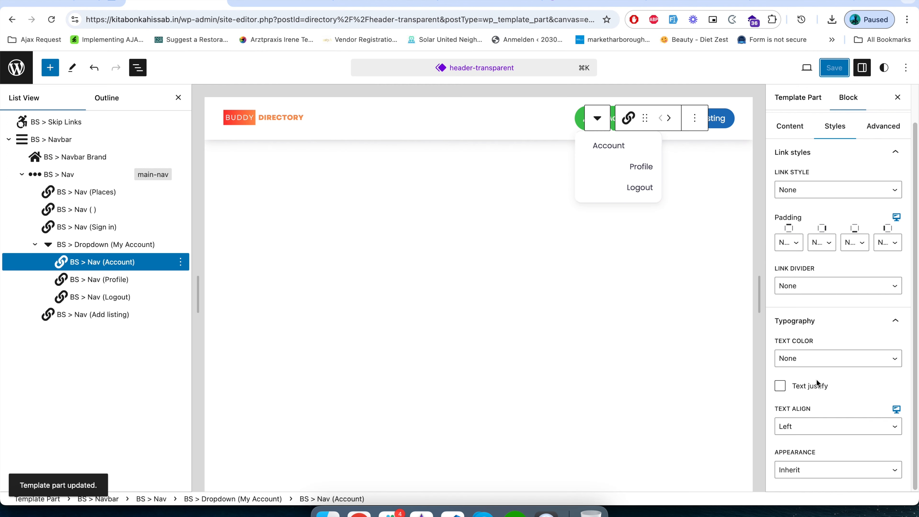
# In the header editor, set the Account link's text align to Center and save the template part
pyautogui.click(804, 432)
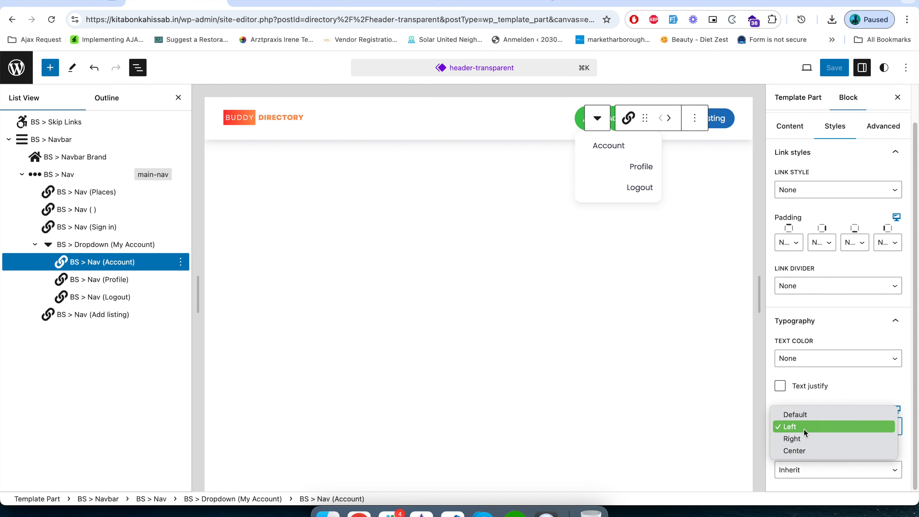
pyautogui.click(805, 453)
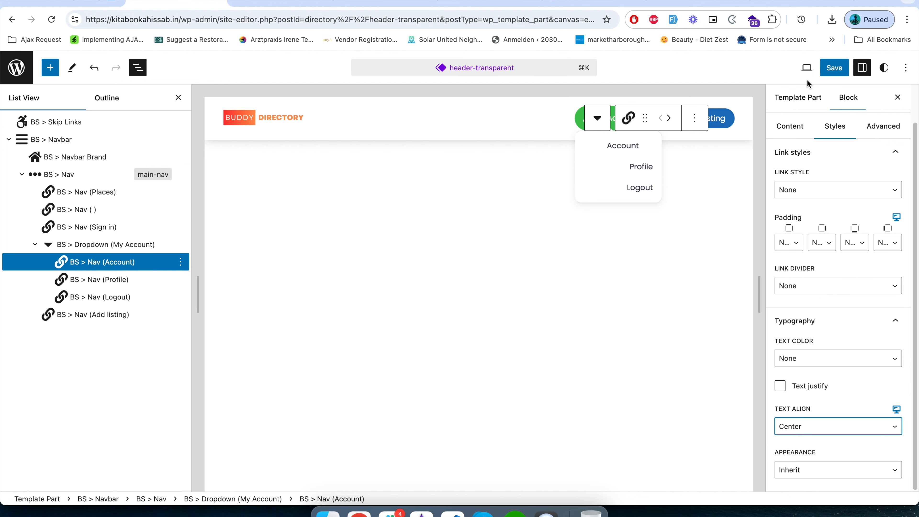
pyautogui.click(819, 74)
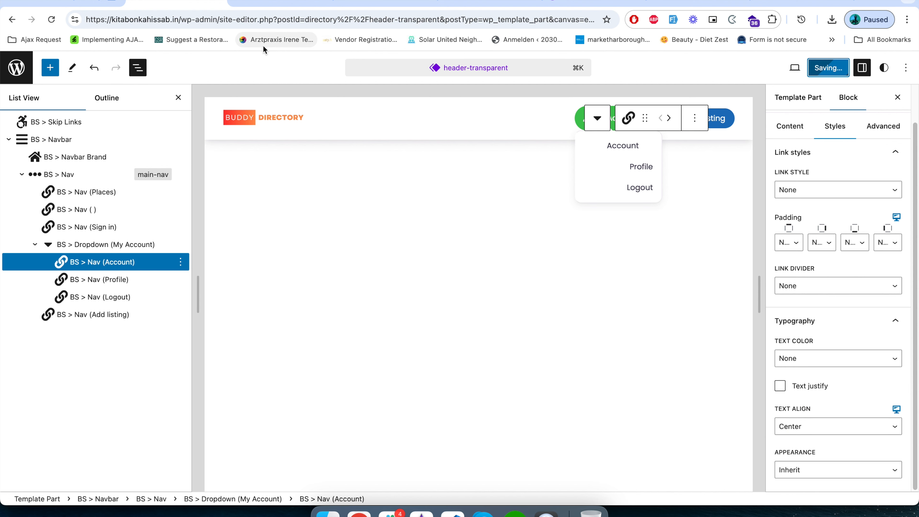
# Reload the live homepage and check the centered Account link in the My Account dropdown
pyautogui.click(285, 4)
pyautogui.click(278, 19)
pyautogui.press('Return')
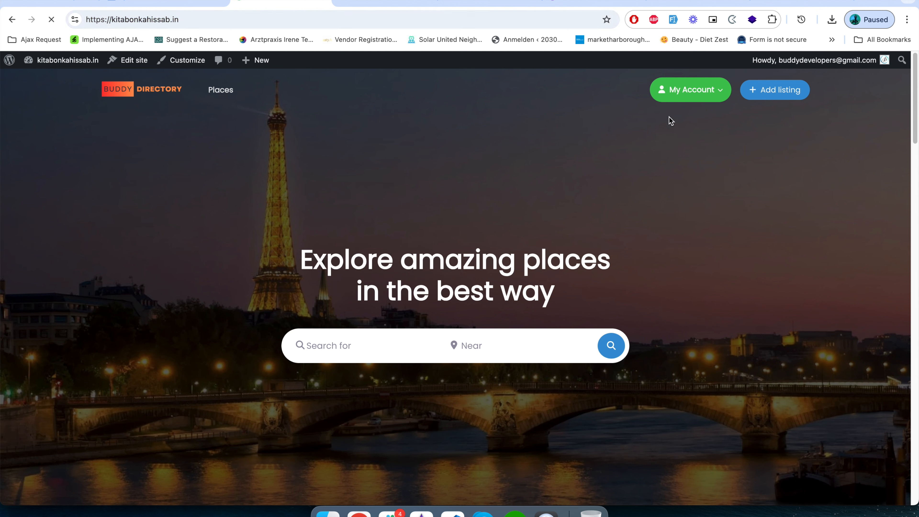
pyautogui.click(718, 93)
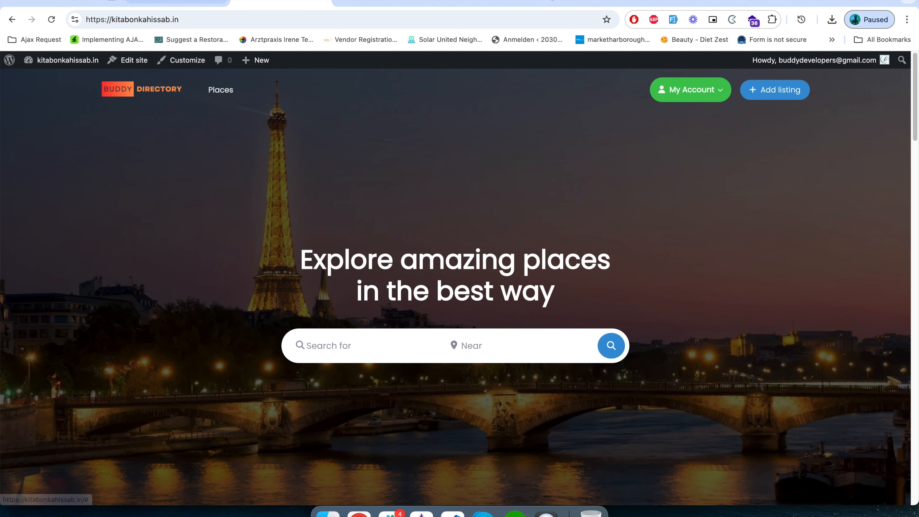
# Back in the header editor, set the Account link's text align to Left
pyautogui.click(173, 4)
pyautogui.click(810, 431)
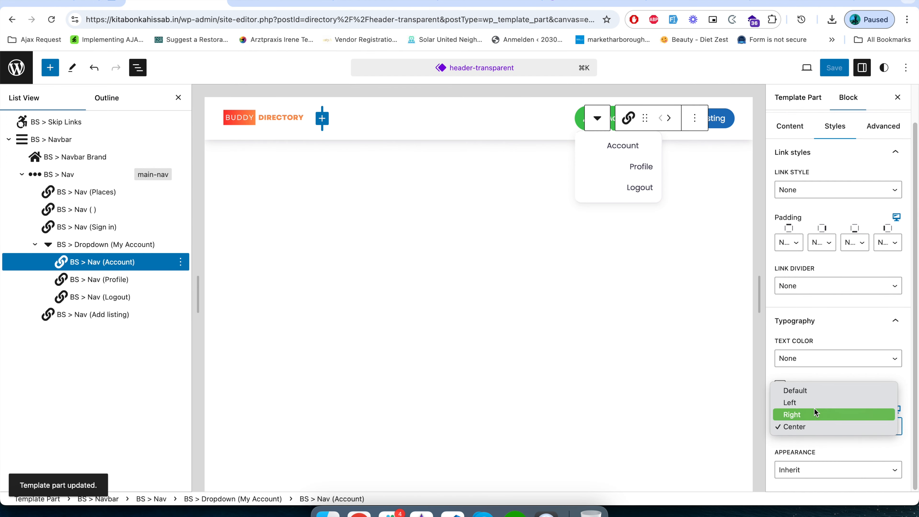
pyautogui.click(810, 402)
# Set the text align of the Profile link in the My Account dropdown to Left
pyautogui.click(144, 278)
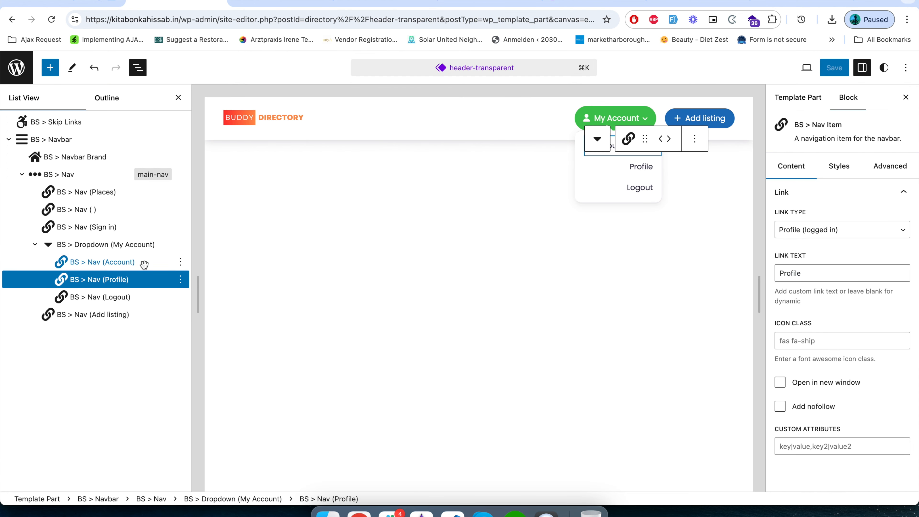
pyautogui.click(142, 264)
pyautogui.click(134, 278)
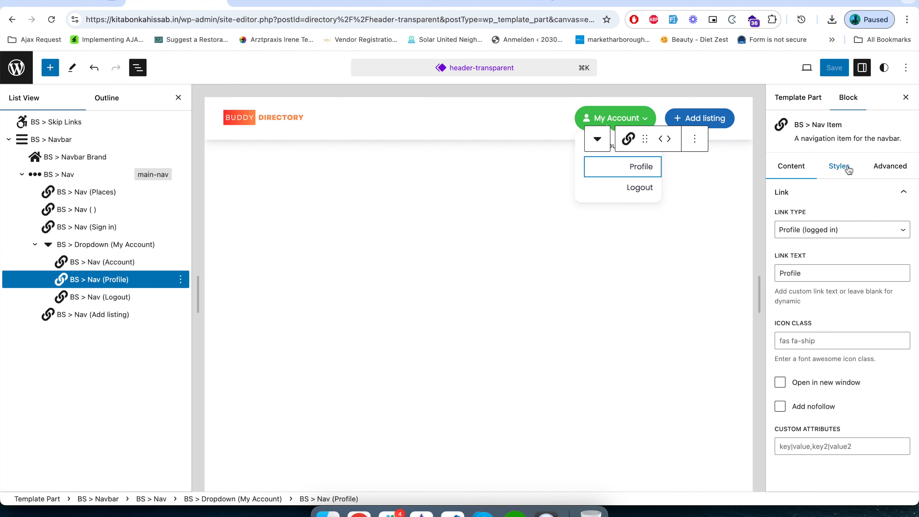
pyautogui.click(838, 166)
pyautogui.click(834, 356)
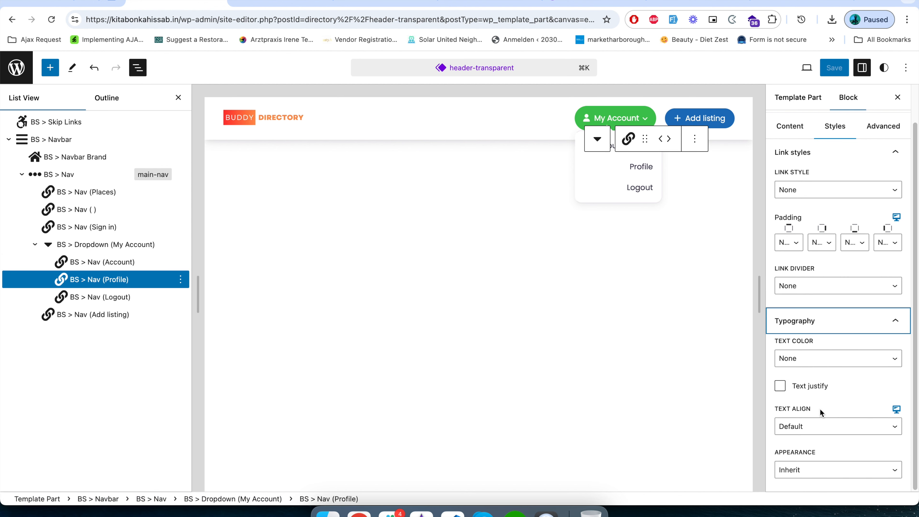
pyautogui.click(815, 423)
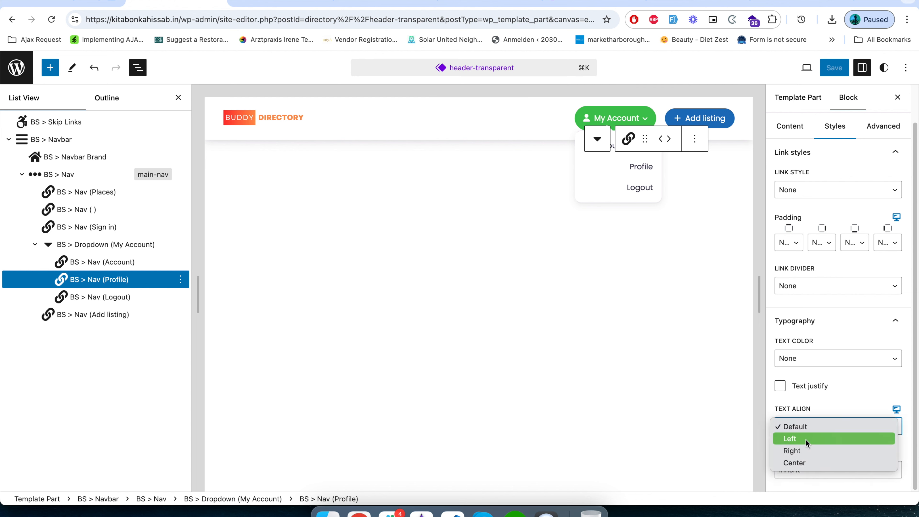
pyautogui.click(806, 437)
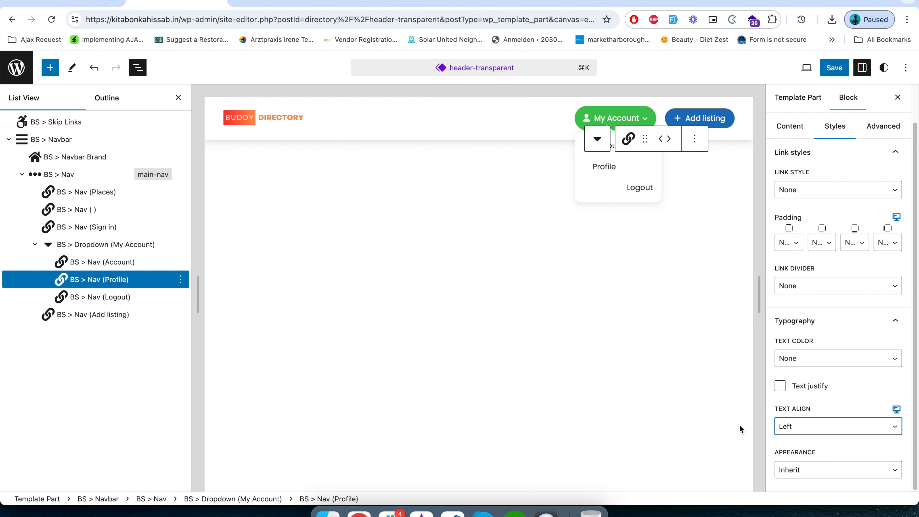
# Set the Logout link's text align to Left and save the template part
pyautogui.click(111, 296)
pyautogui.click(838, 166)
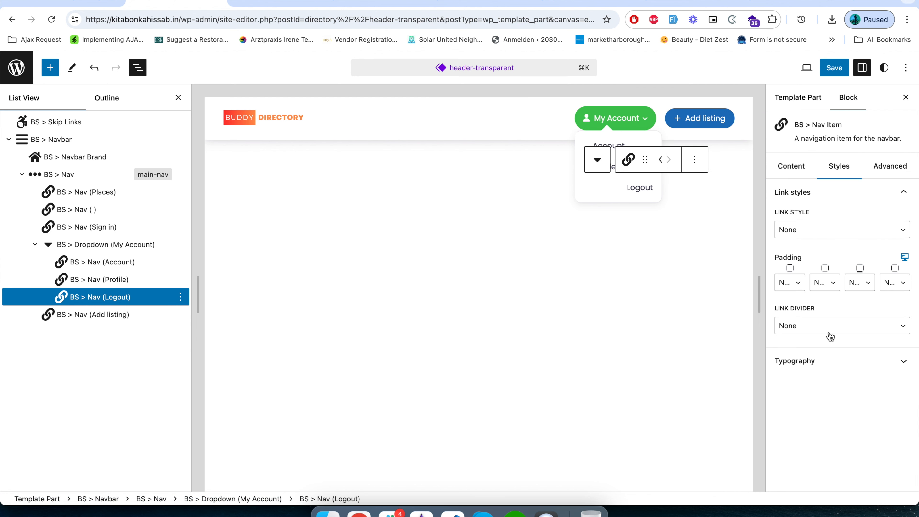
pyautogui.click(828, 360)
pyautogui.click(823, 427)
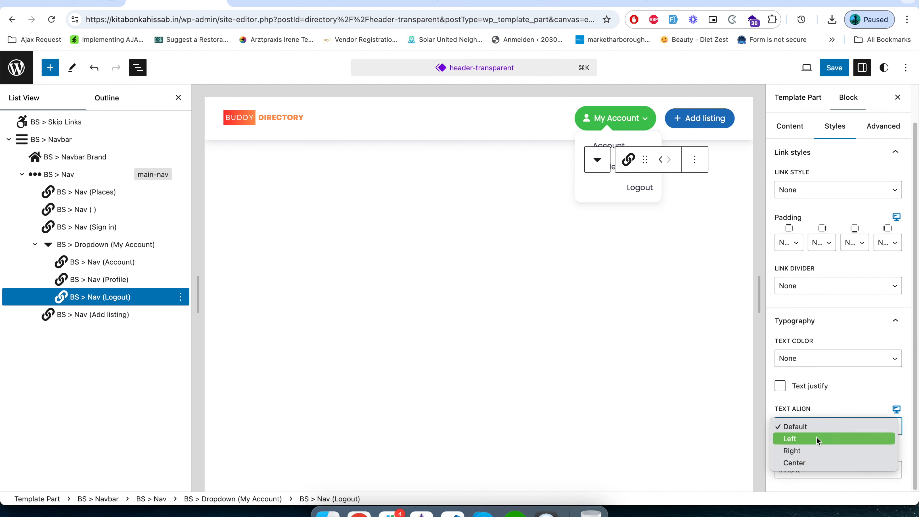
pyautogui.click(808, 437)
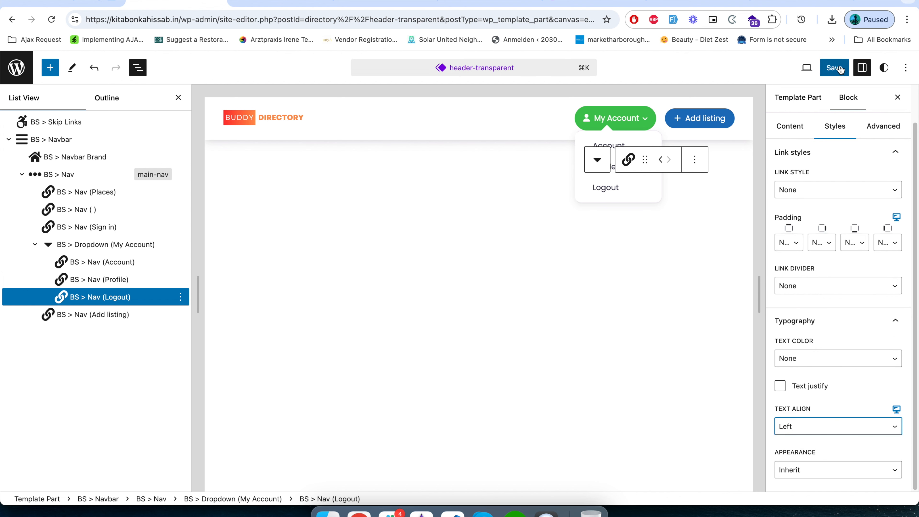
pyautogui.click(814, 68)
pyautogui.click(843, 67)
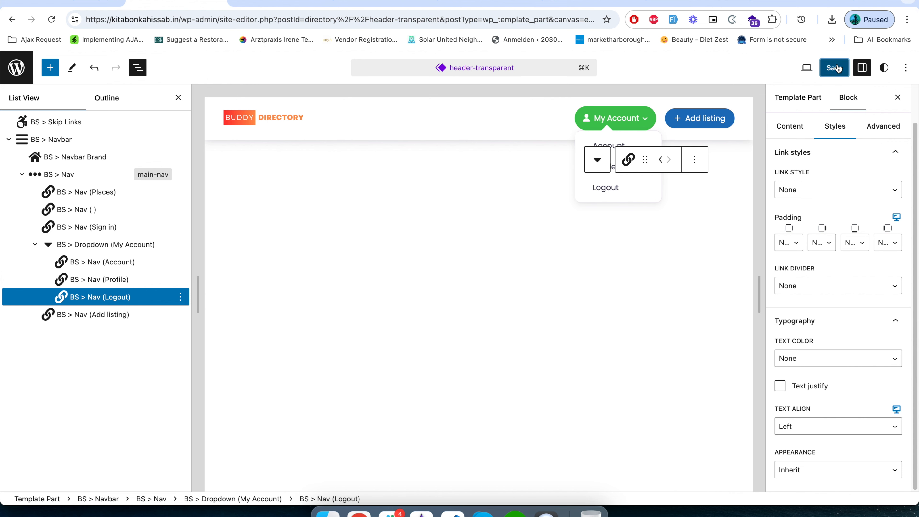
# Reload the live homepage and check the alignment of the Account, Profile and Logout links in the My Account dropdown
pyautogui.click(284, 1)
pyautogui.click(282, 17)
pyautogui.press('Return')
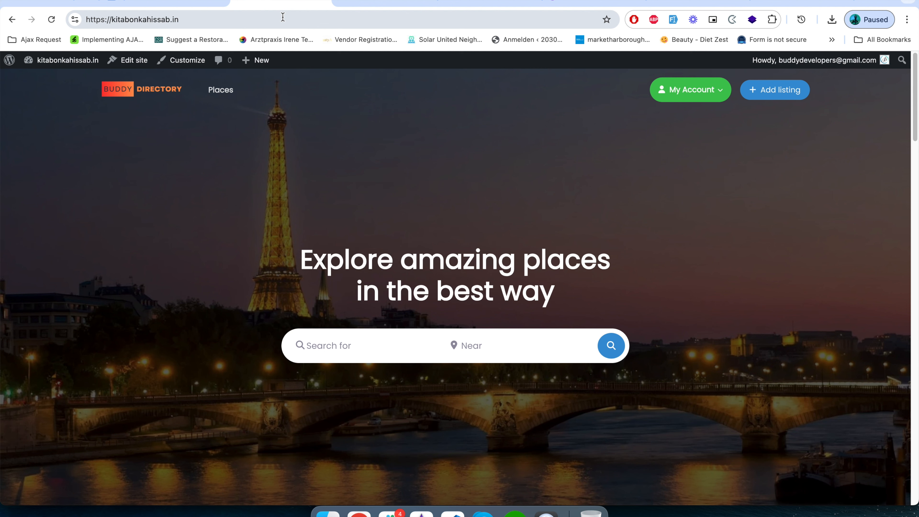
pyautogui.click(689, 90)
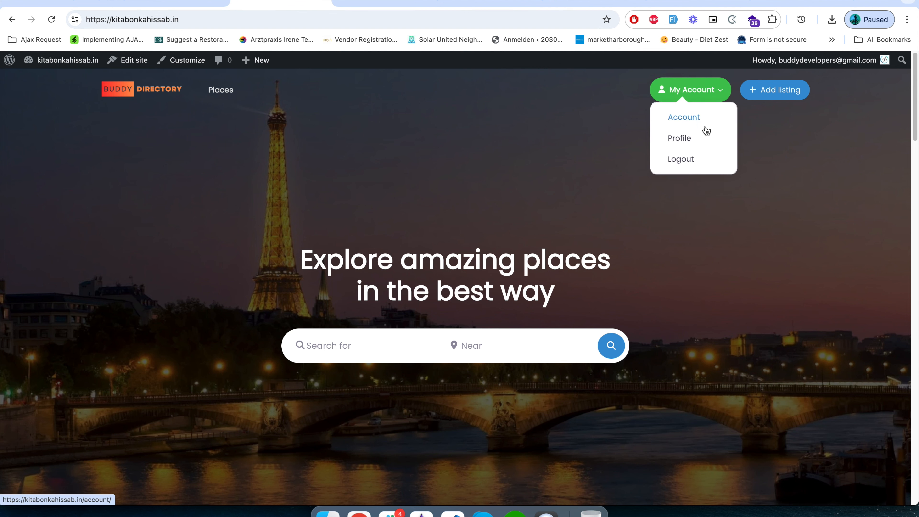
pyautogui.moveTo(718, 100)
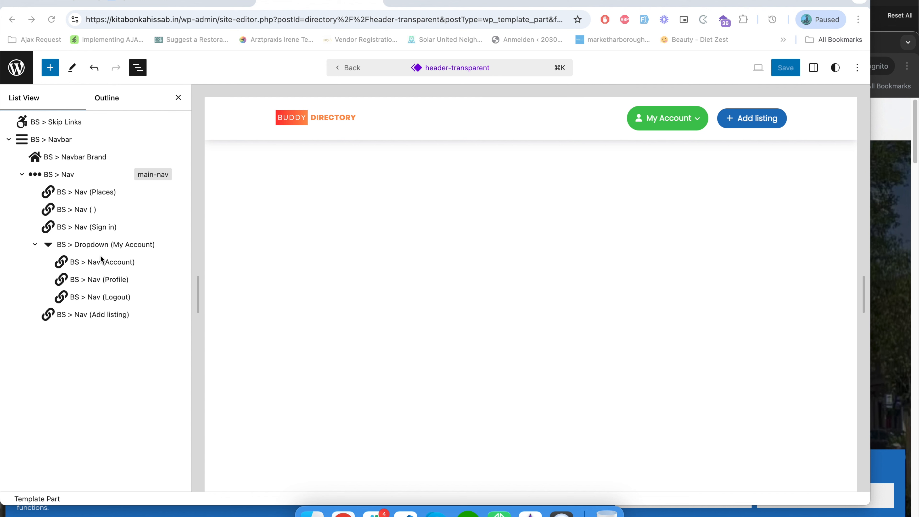
# In the header-transparent editor, set the size of the Add listing button to Medium
pyautogui.click(105, 243)
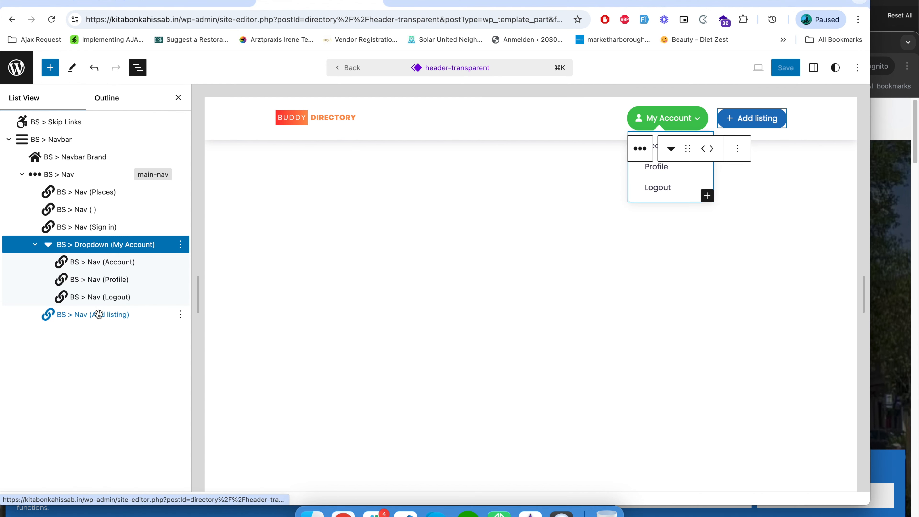
pyautogui.click(99, 314)
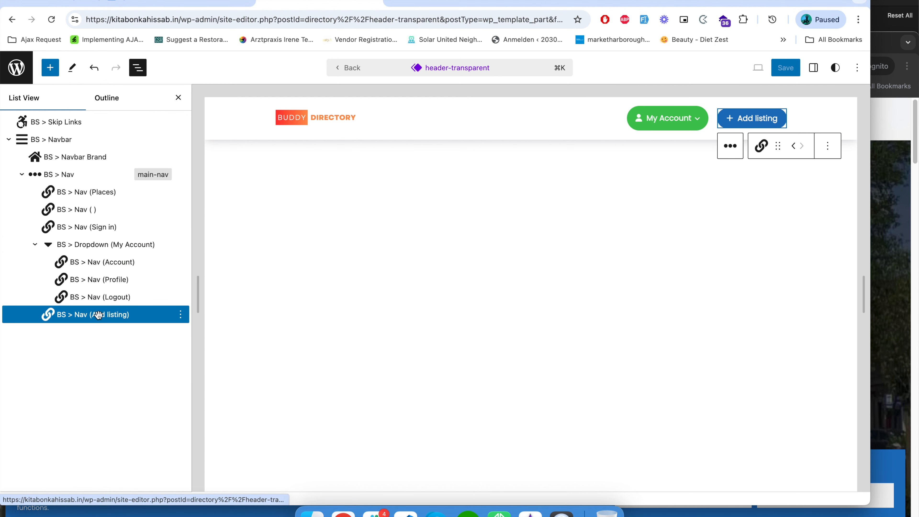
pyautogui.click(814, 69)
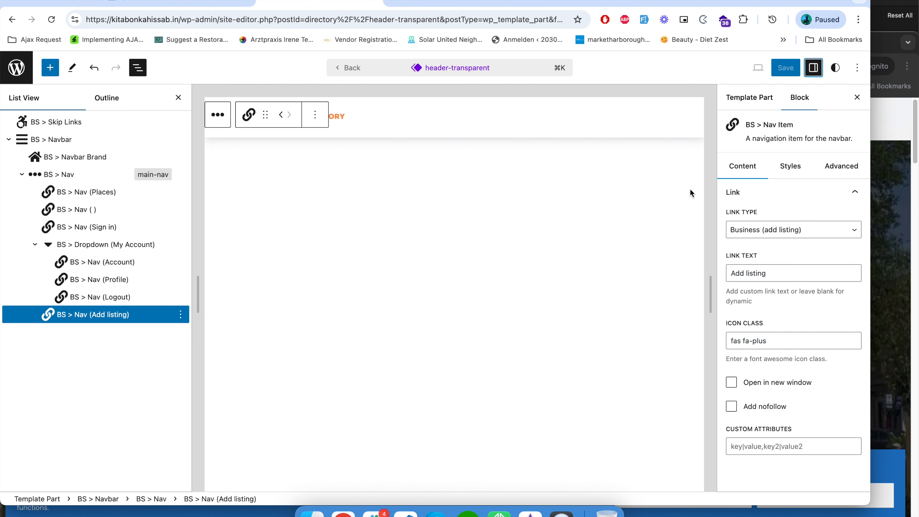
pyautogui.click(178, 98)
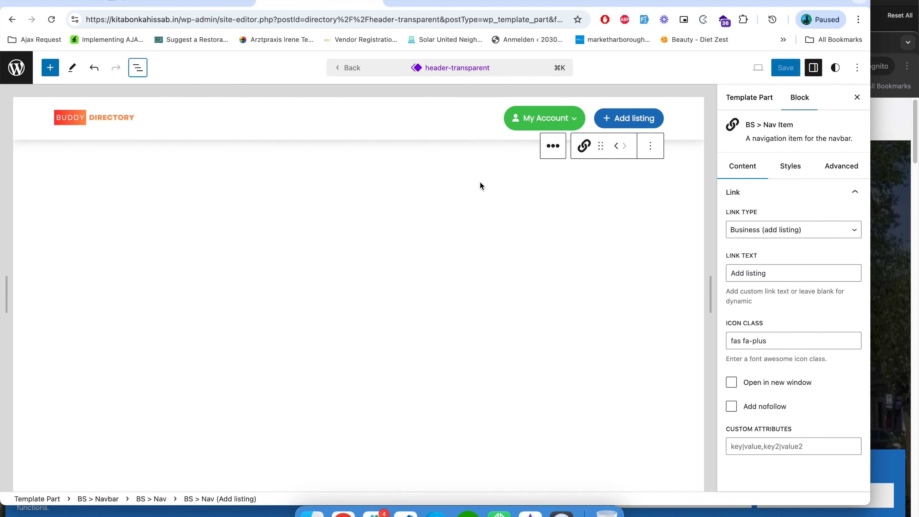
pyautogui.click(798, 169)
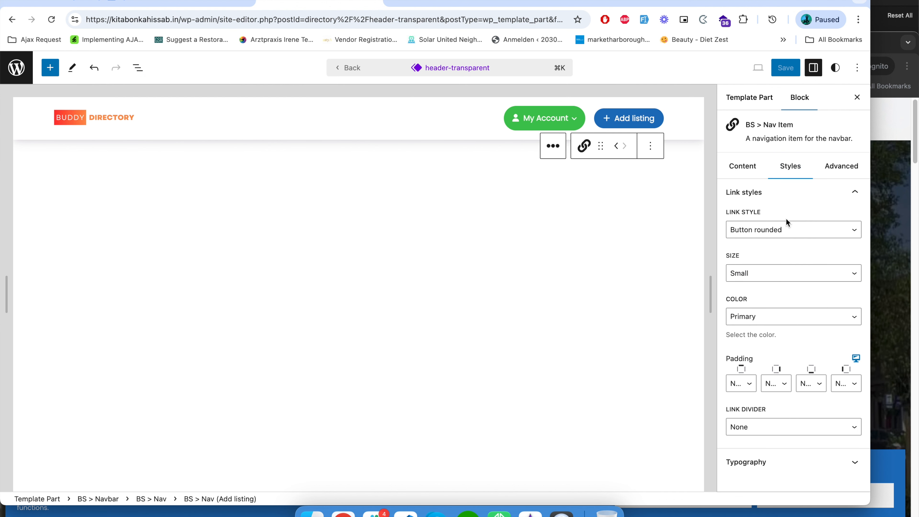
pyautogui.click(769, 275)
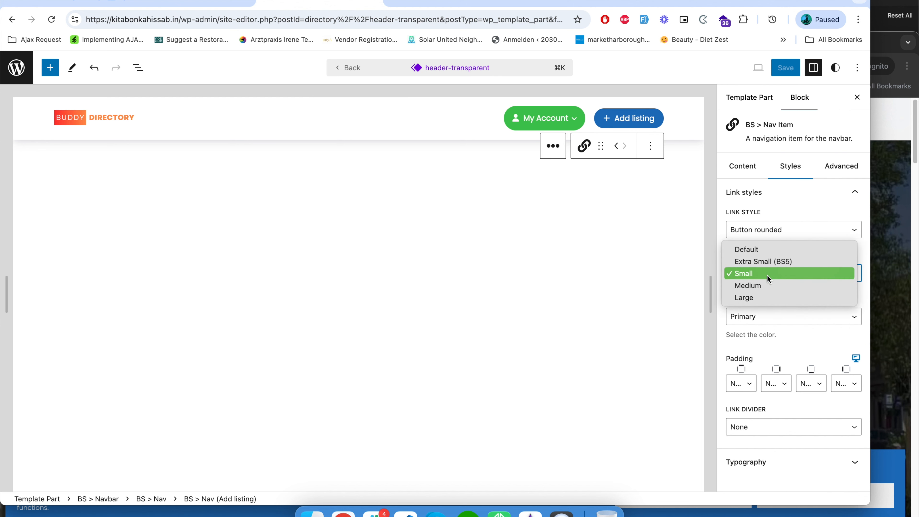
pyautogui.click(768, 285)
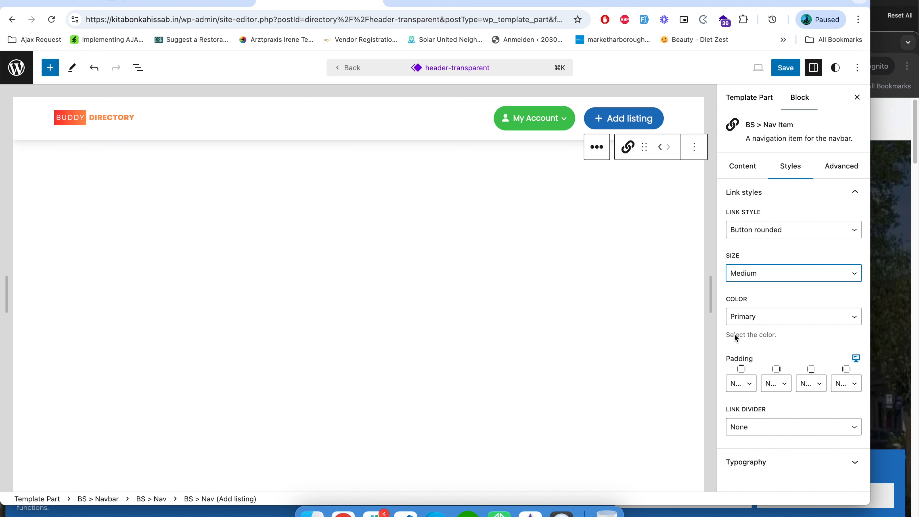
# Set the Add listing button's top and bottom padding to 2 and save the template part
pyautogui.click(737, 380)
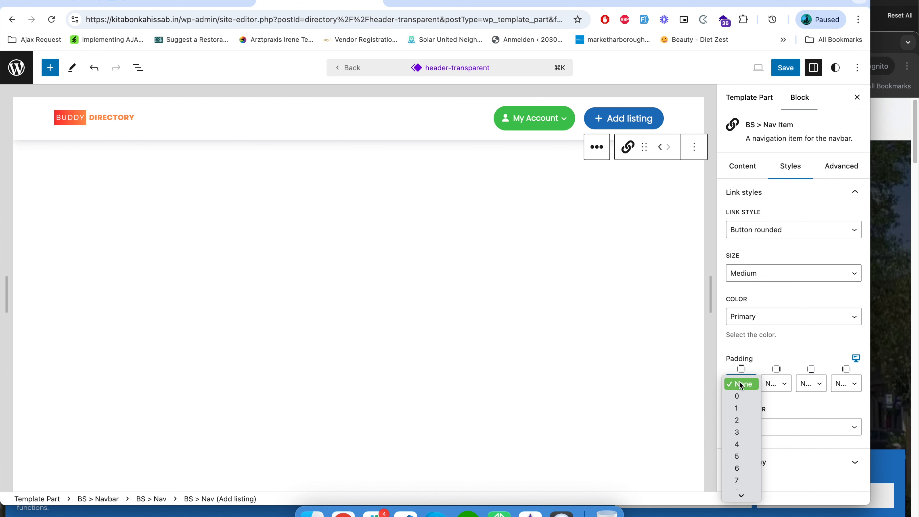
pyautogui.click(734, 415)
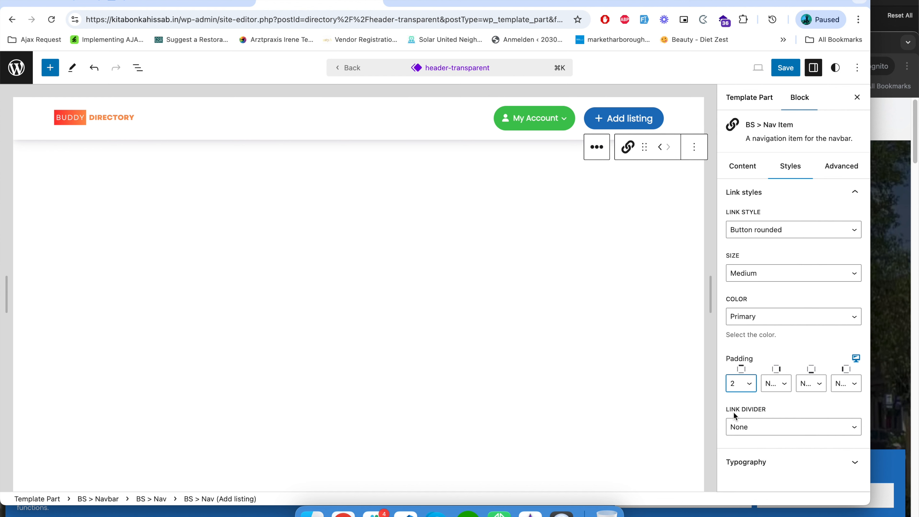
pyautogui.click(817, 382)
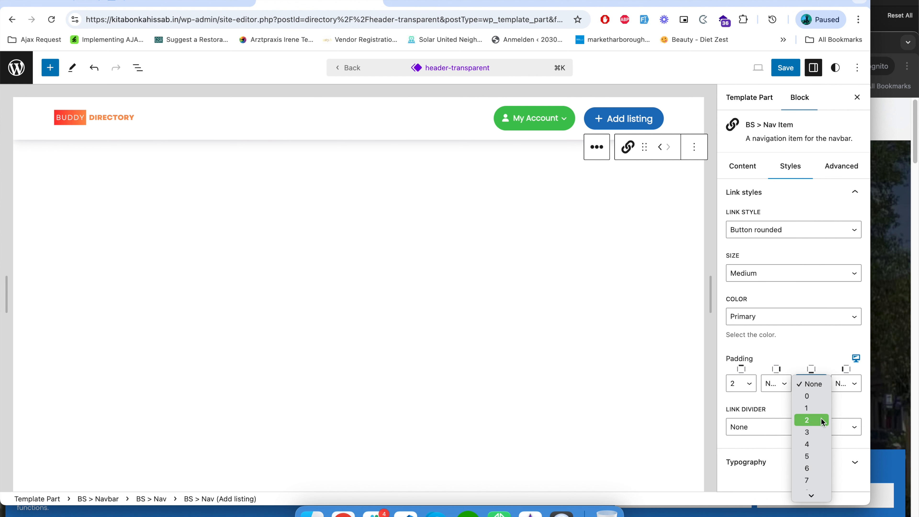
pyautogui.click(820, 419)
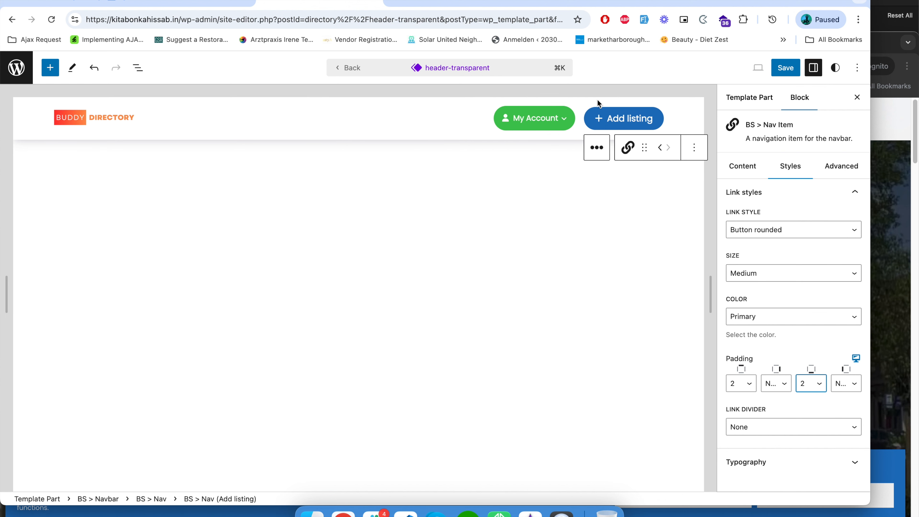
pyautogui.click(792, 68)
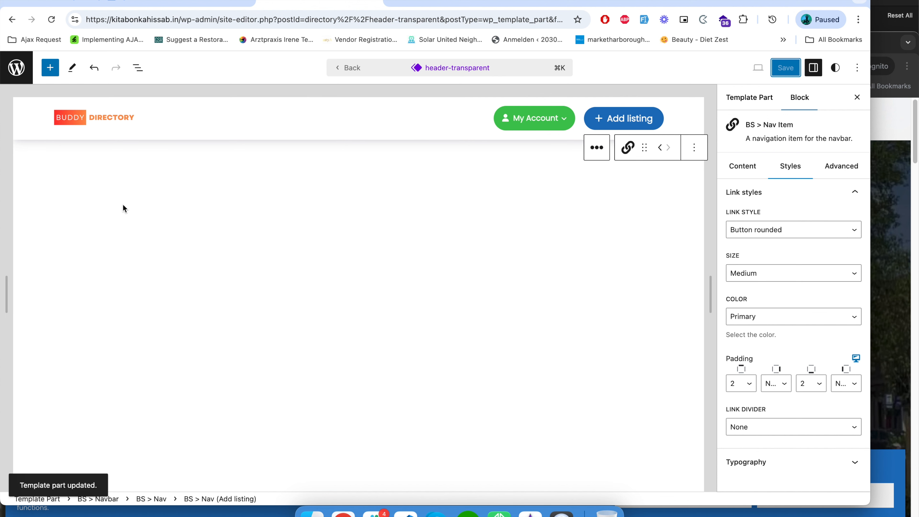
# Reload the live homepage and check the resized Add listing button beside My Account
pyautogui.click(176, 5)
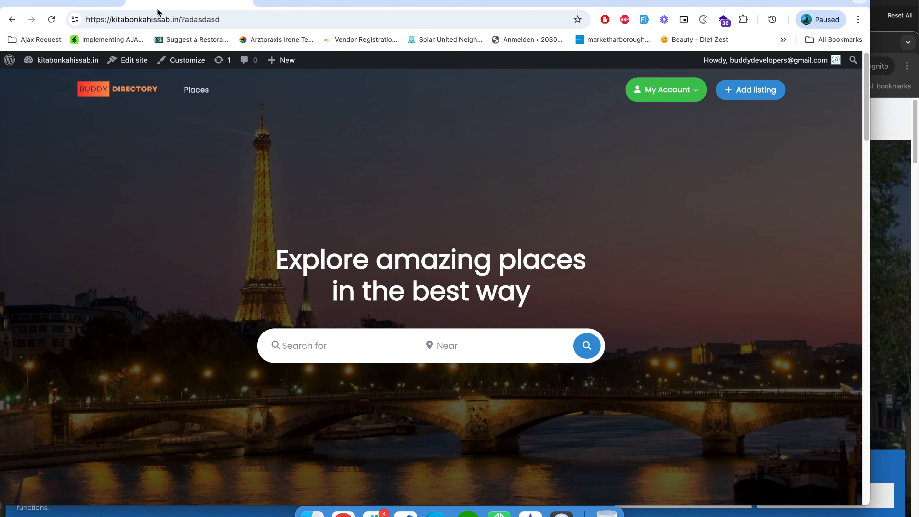
pyautogui.click(51, 20)
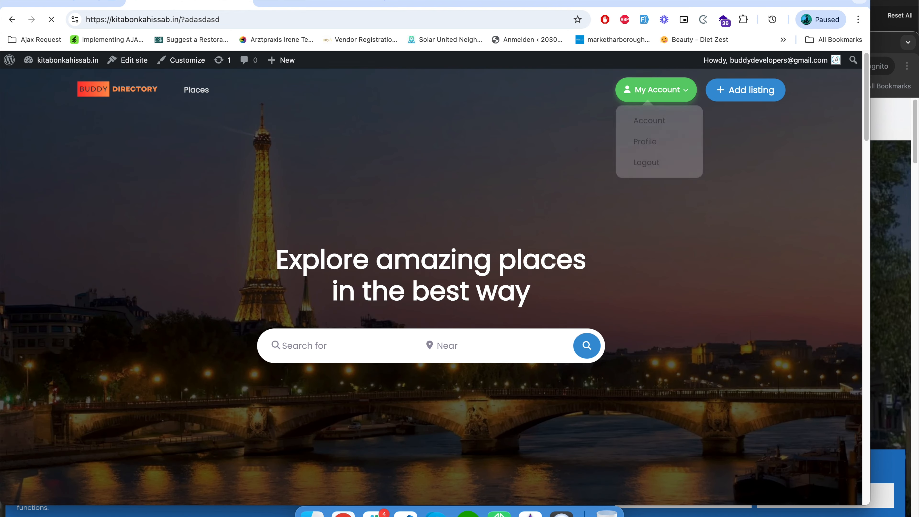
pyautogui.click(671, 84)
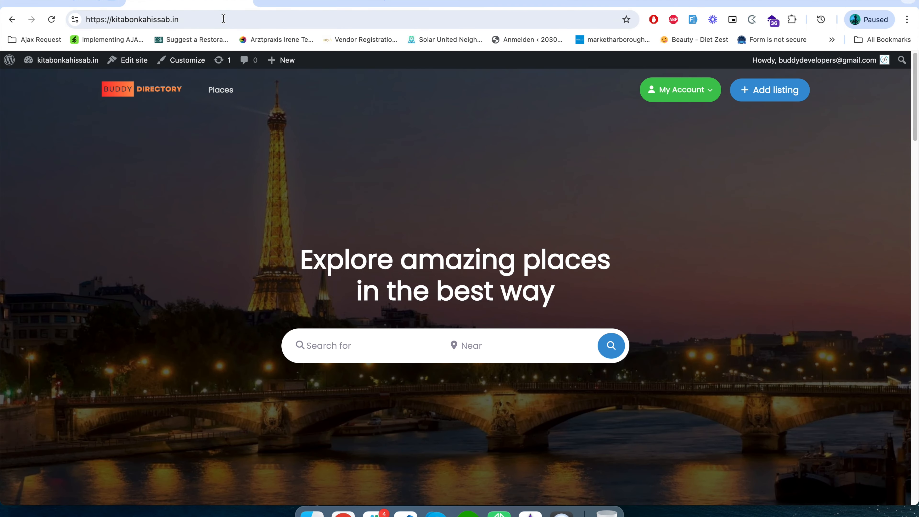
# Open kitabonkahissab.in in an incognito window and check the Sign in and My Account header items as a logged-out visitor
pyautogui.click(223, 18)
pyautogui.press('super+c')
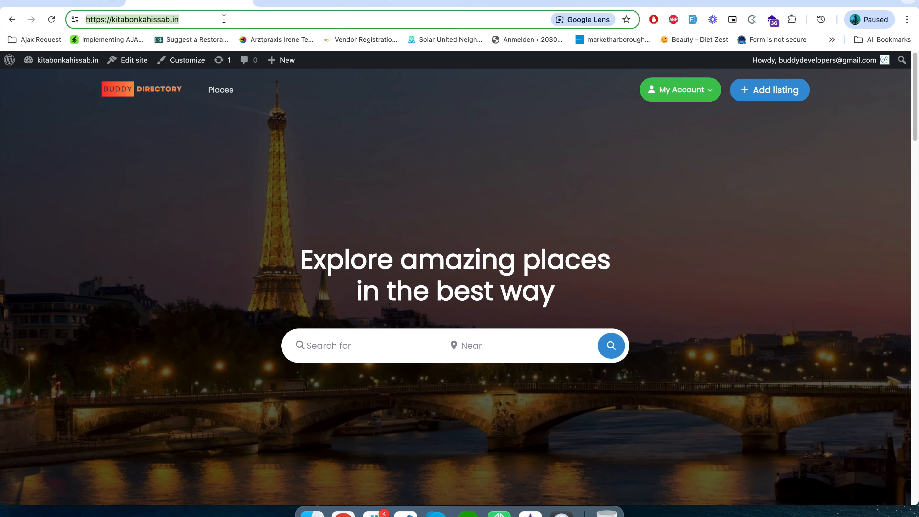
pyautogui.press('super+shift+n')
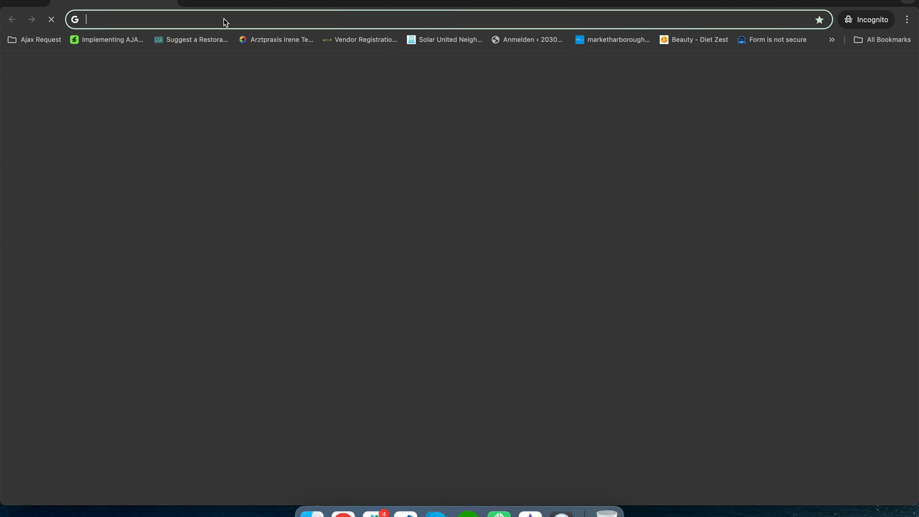
pyautogui.press('super+v')
pyautogui.press('Return')
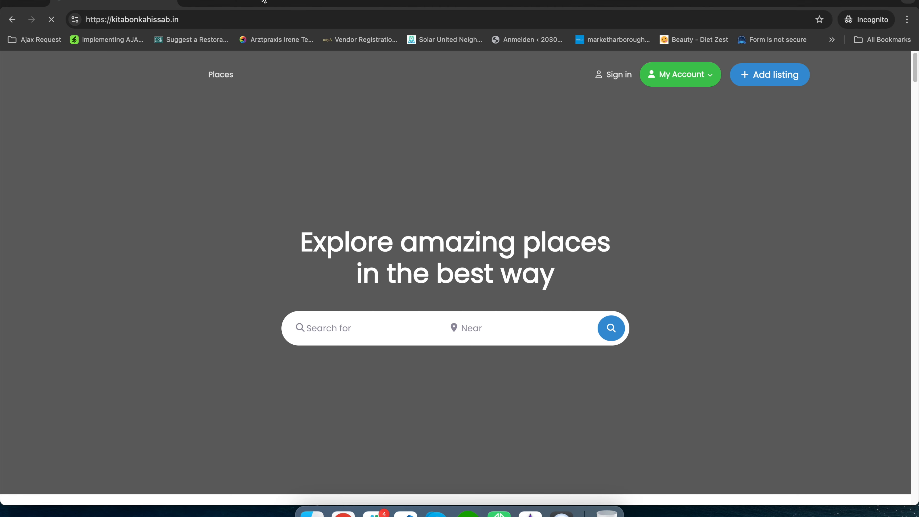
pyautogui.moveTo(263, 1); pyautogui.dragTo(286, 9)
pyautogui.moveTo(720, 85)
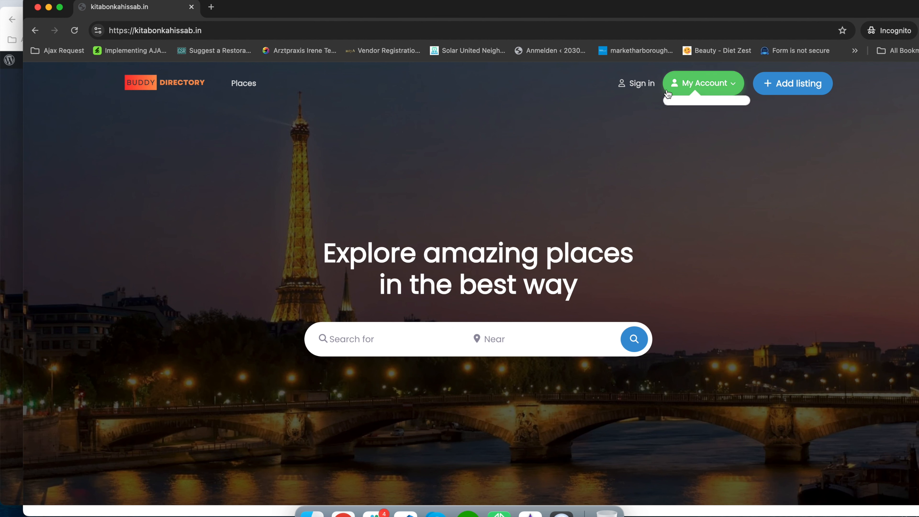
pyautogui.moveTo(682, 82)
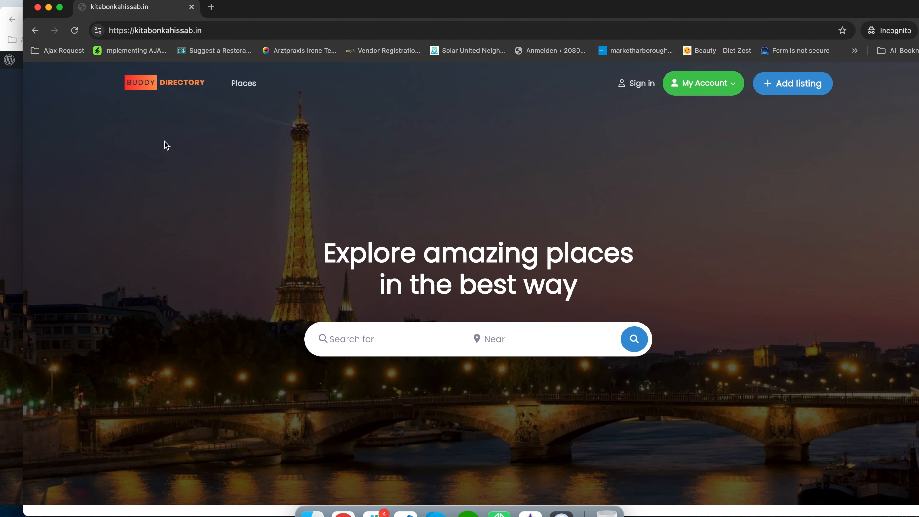
# Return to the header-transparent editor and open the block visibility settings of the My Account dropdown
pyautogui.click(7, 131)
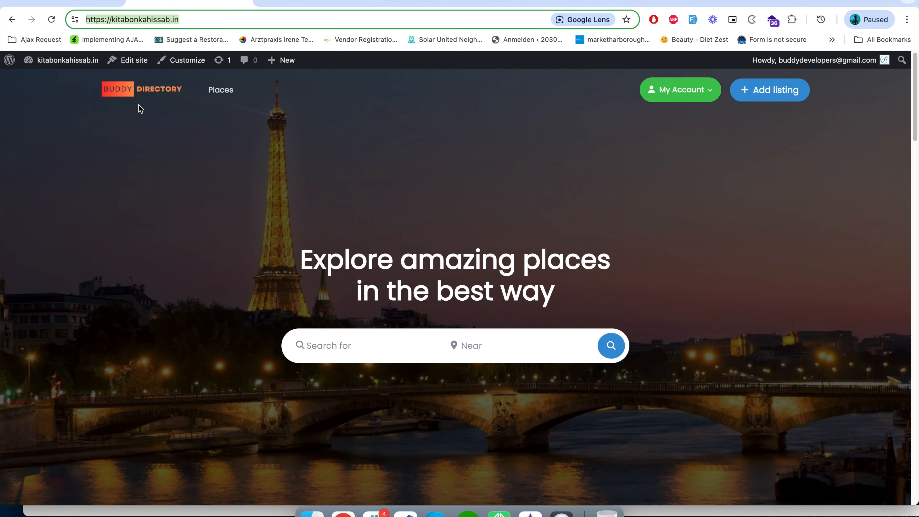
pyautogui.click(307, 4)
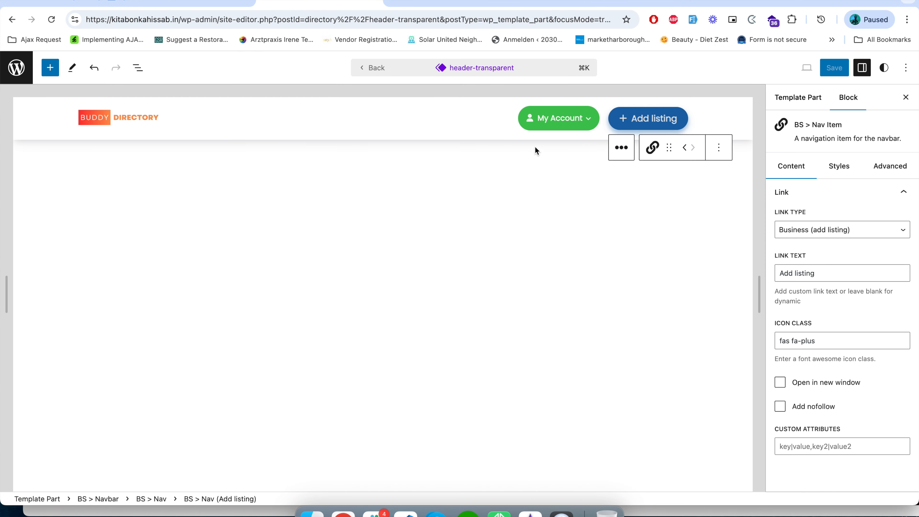
pyautogui.click(566, 123)
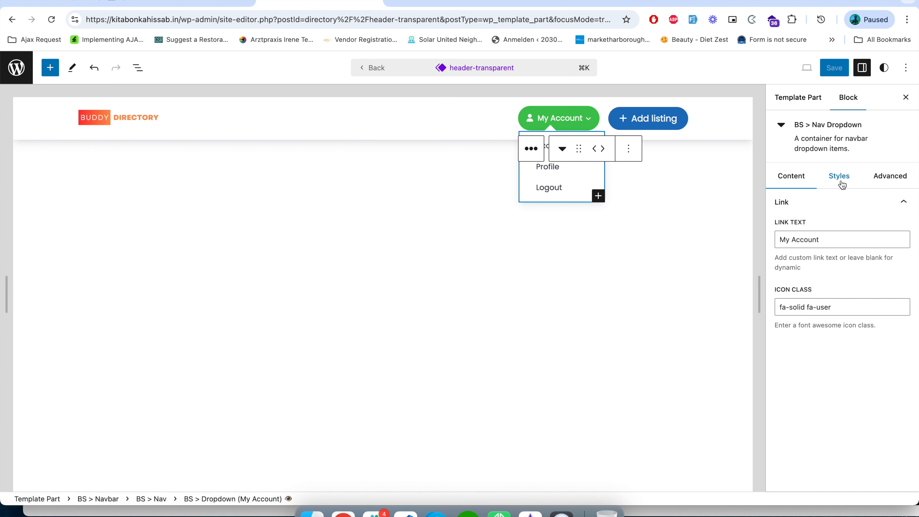
pyautogui.click(893, 178)
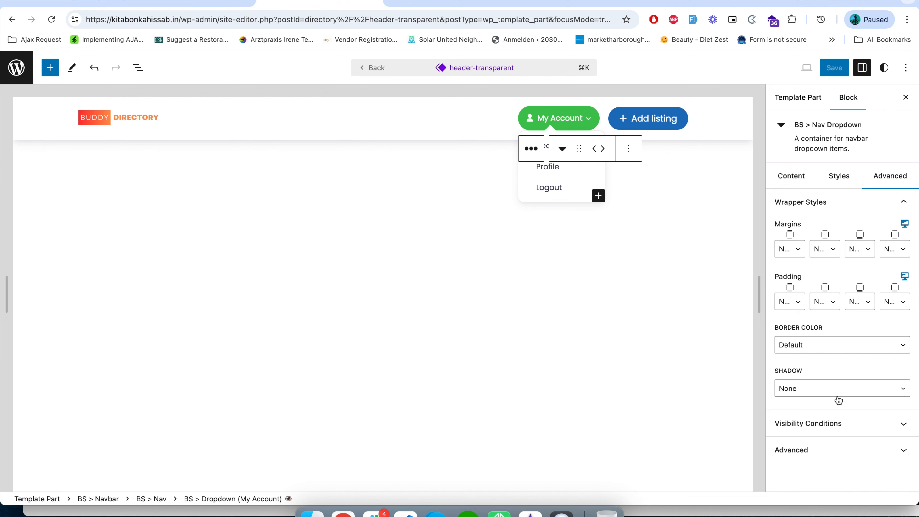
pyautogui.click(826, 427)
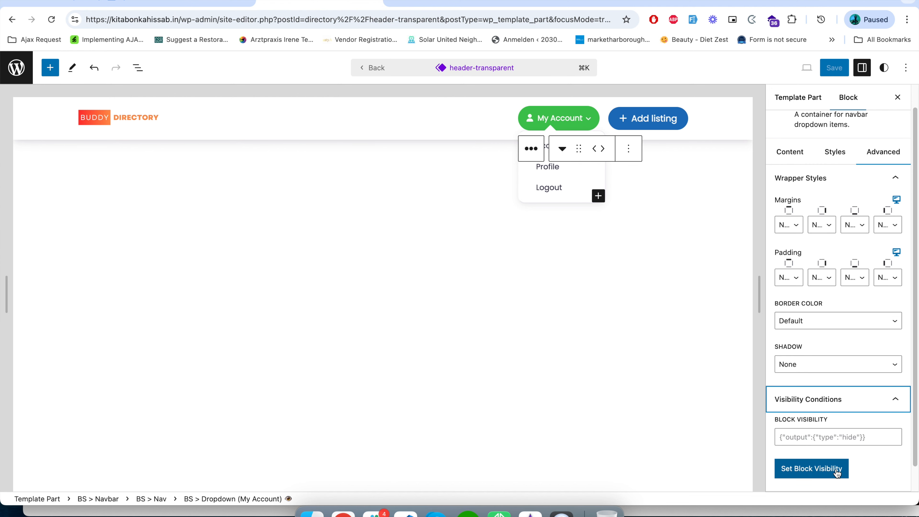
pyautogui.click(822, 469)
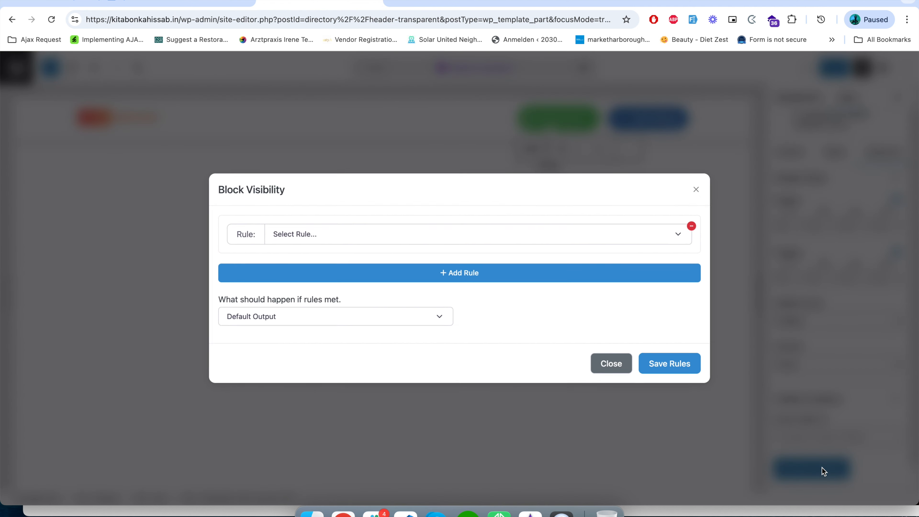
# Add a Logged Out visibility rule that hides the My Account dropdown block, save the rule and save the template part
pyautogui.click(365, 236)
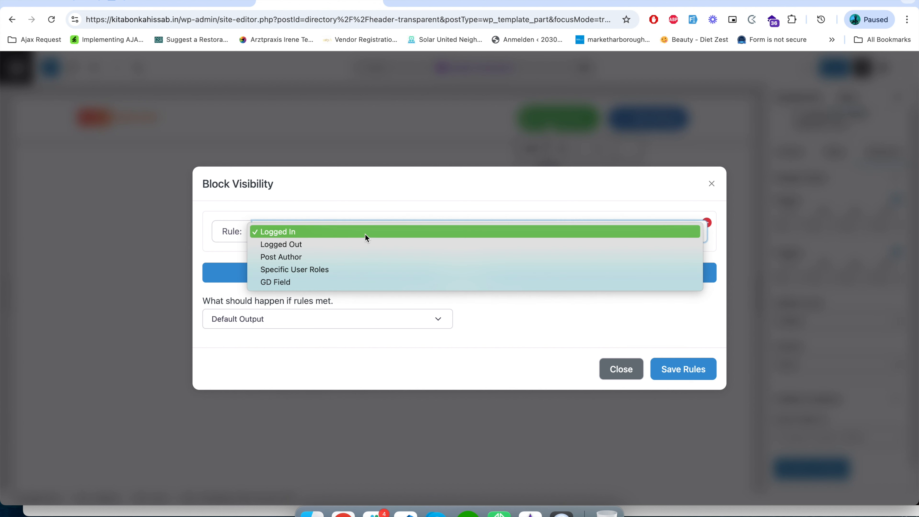
pyautogui.click(348, 243)
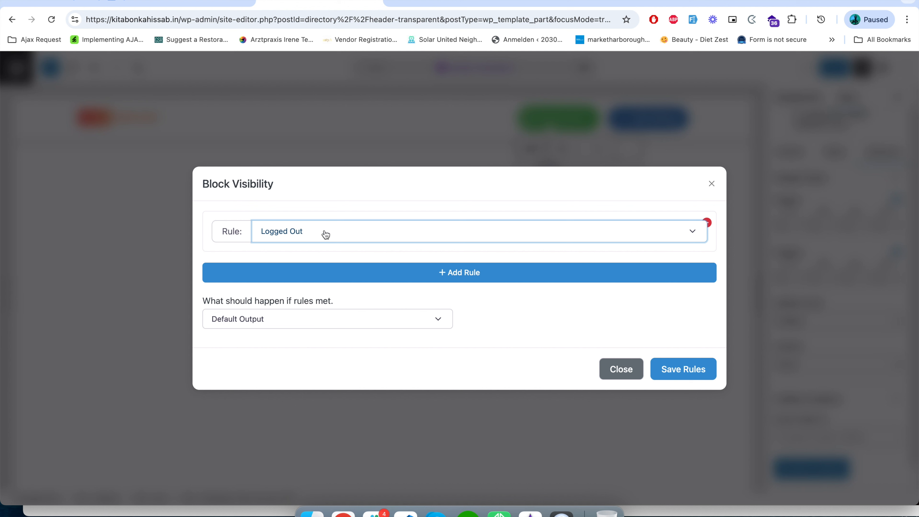
pyautogui.click(312, 319)
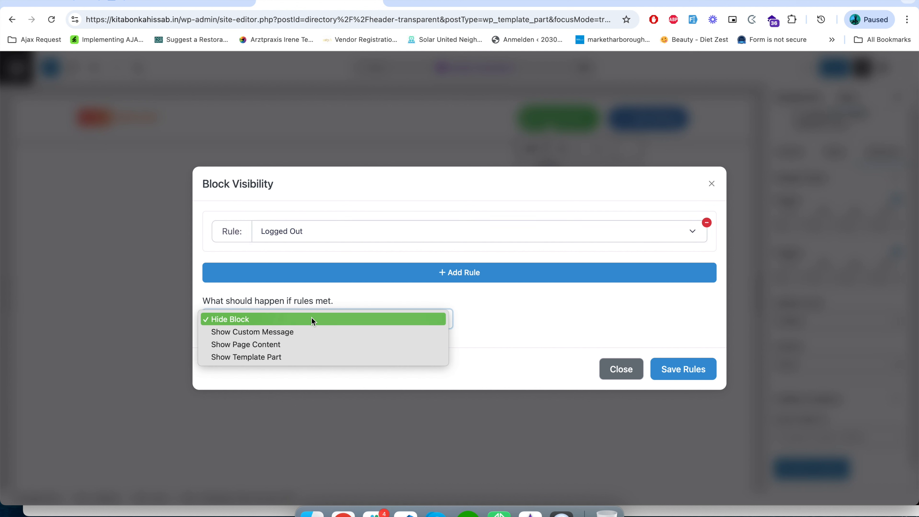
pyautogui.click(294, 319)
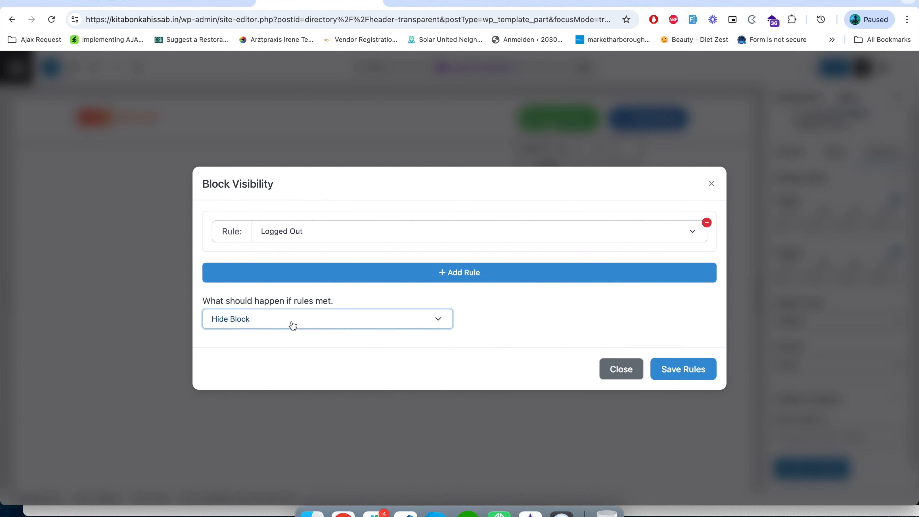
pyautogui.click(268, 318)
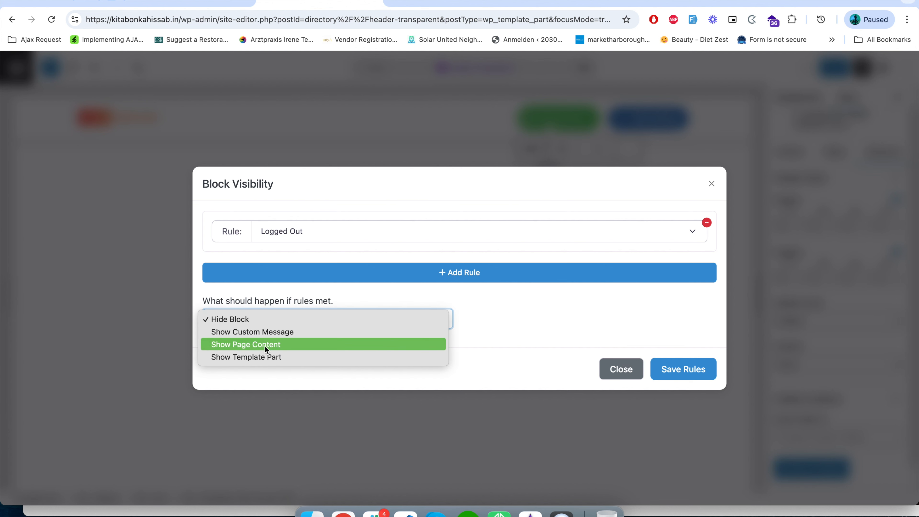
pyautogui.click(268, 321)
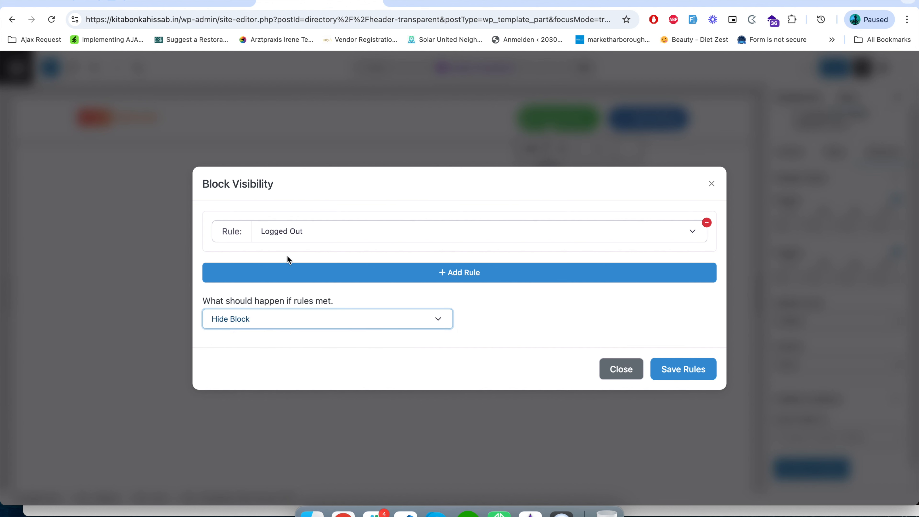
pyautogui.click(662, 370)
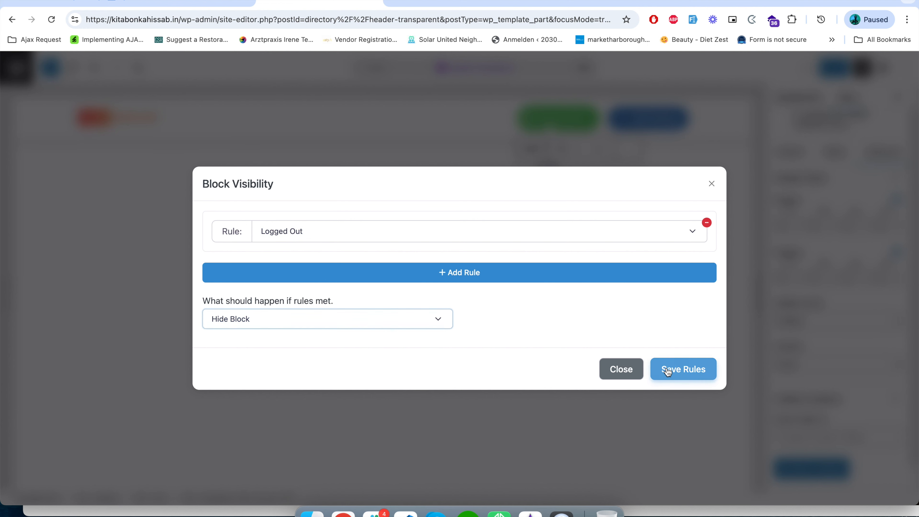
pyautogui.click(829, 76)
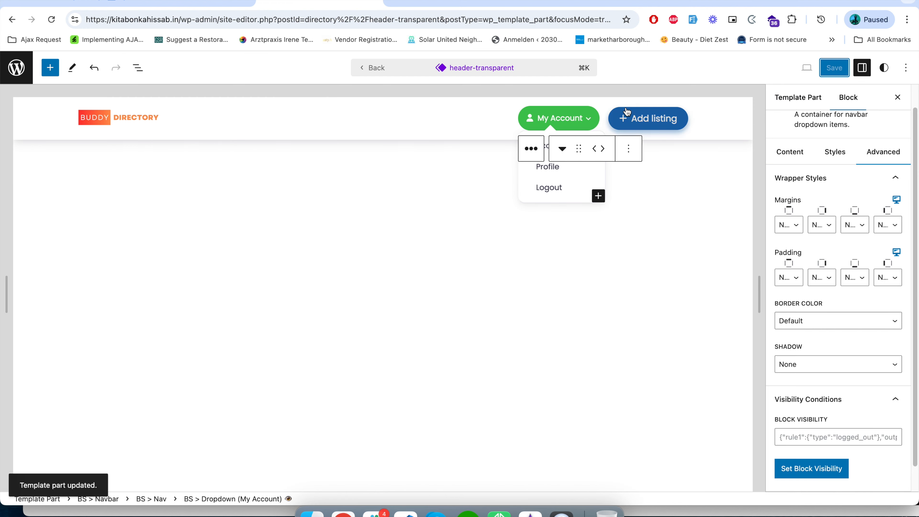
# Reload the live homepage in the normal and incognito windows and check the header as a logged-out visitor
pyautogui.click(190, 4)
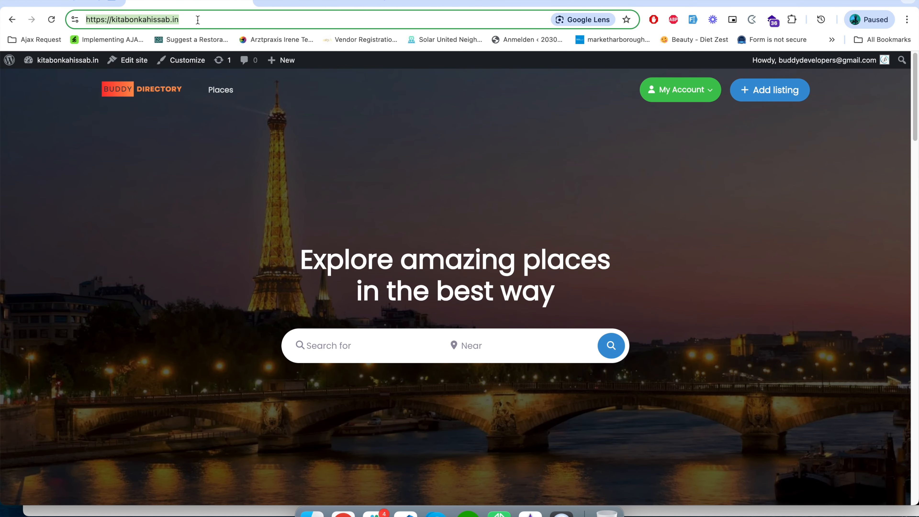
pyautogui.click(54, 22)
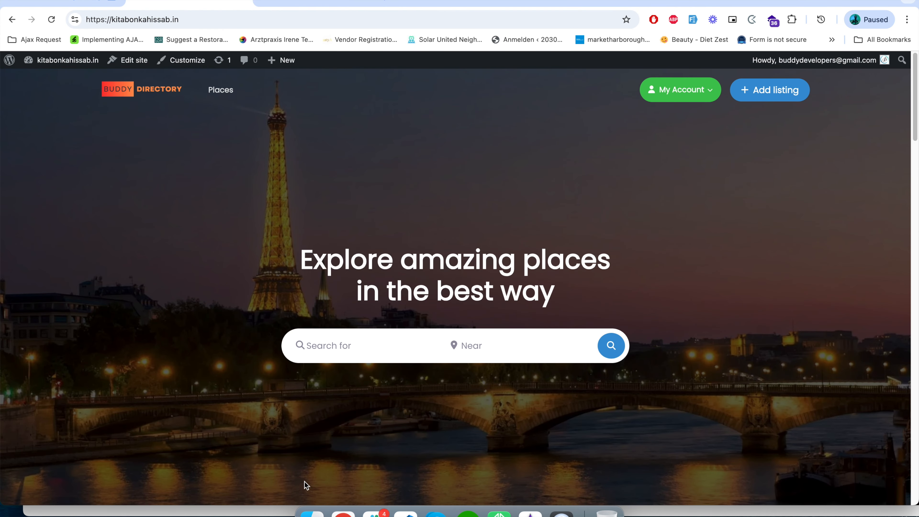
pyautogui.click(204, 513)
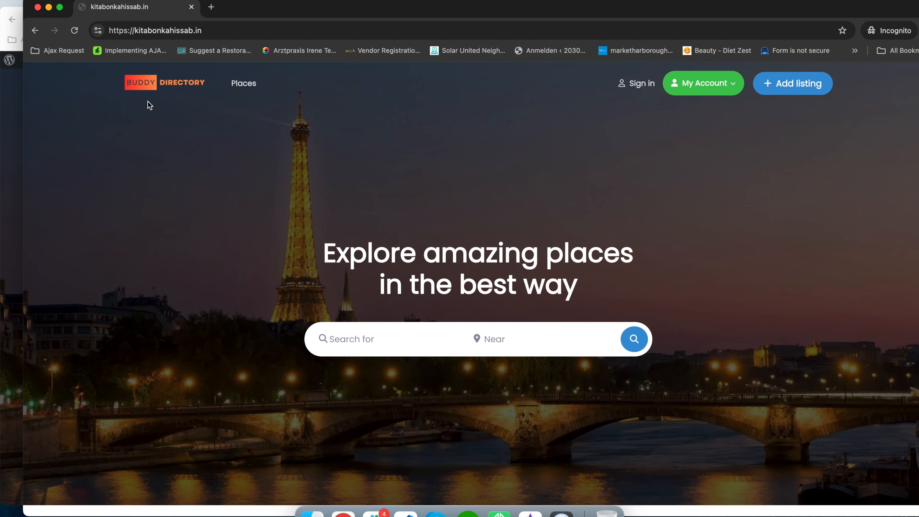
pyautogui.click(74, 31)
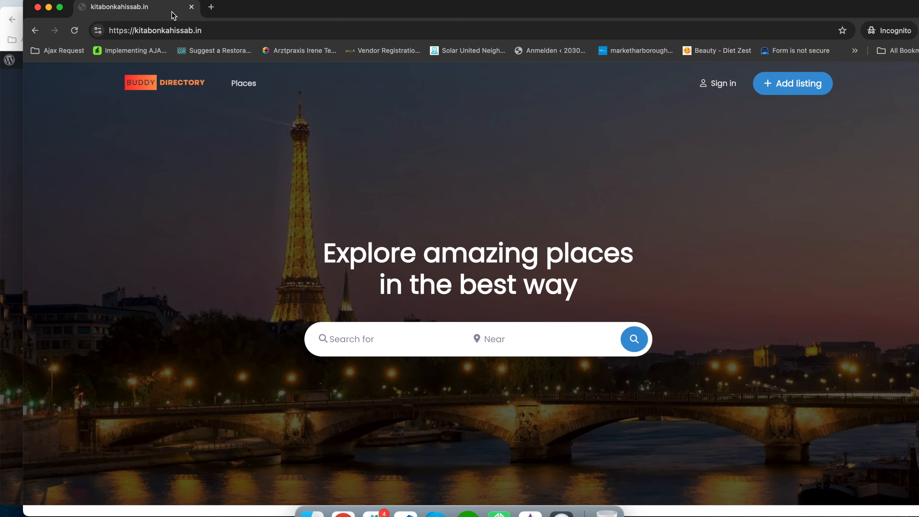
# Examine the homepage footer in both windows, focusing on the Directory title above the contact details
pyautogui.scroll(-20, 219, 351)
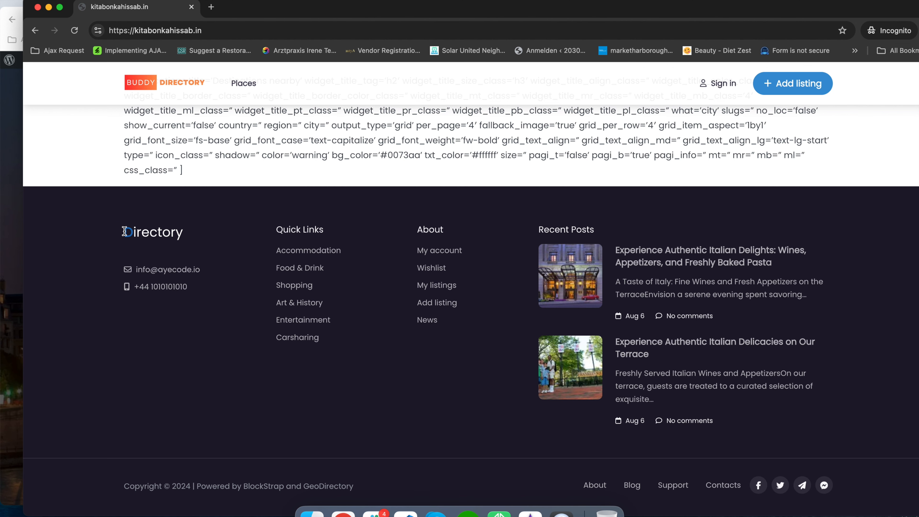
pyautogui.click(9, 144)
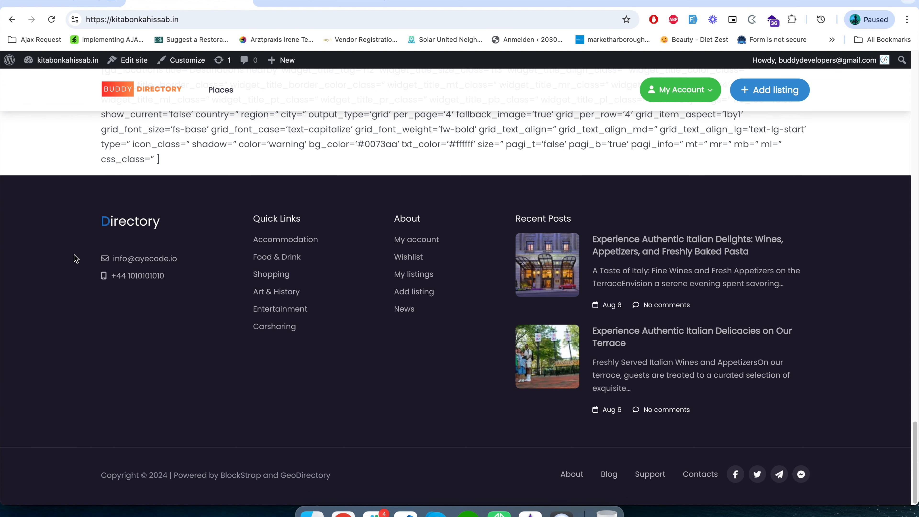
pyautogui.moveTo(79, 221); pyautogui.dragTo(177, 222)
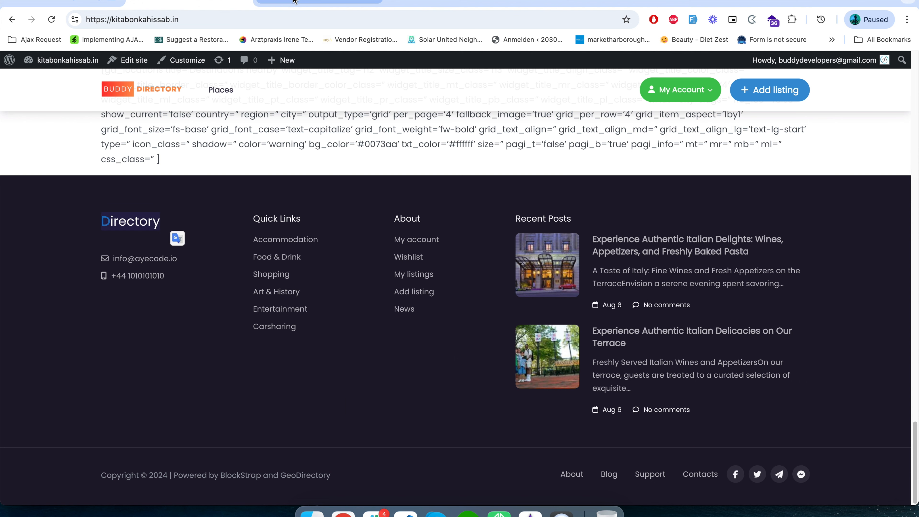
# Open the footer template part for editing from the site editor's footer patterns
pyautogui.click(294, 2)
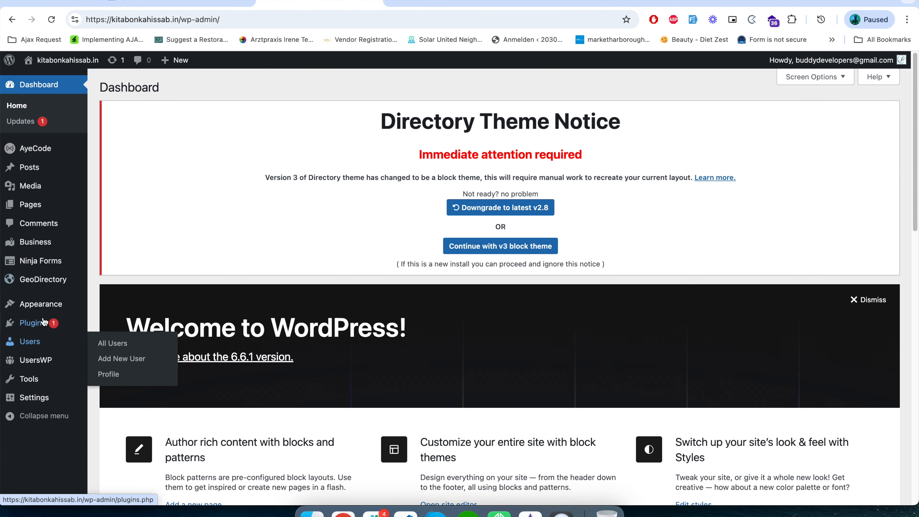
pyautogui.click(116, 327)
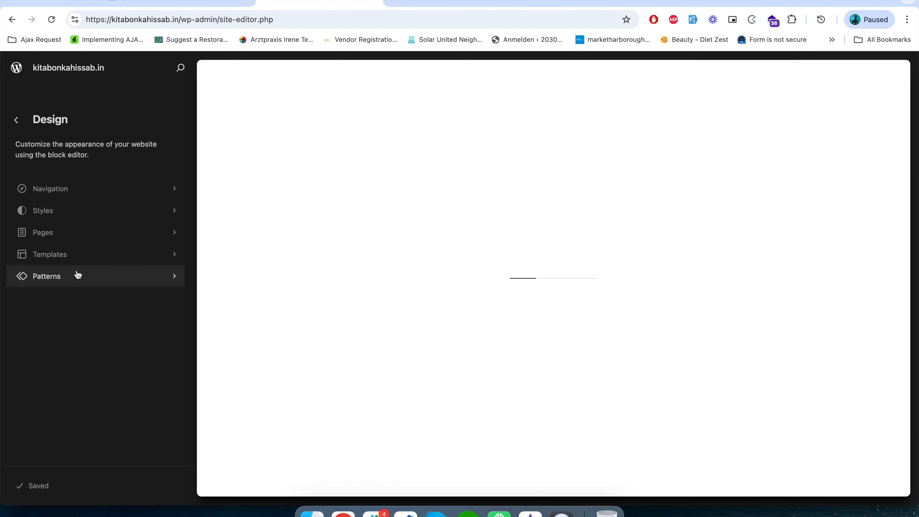
pyautogui.click(77, 275)
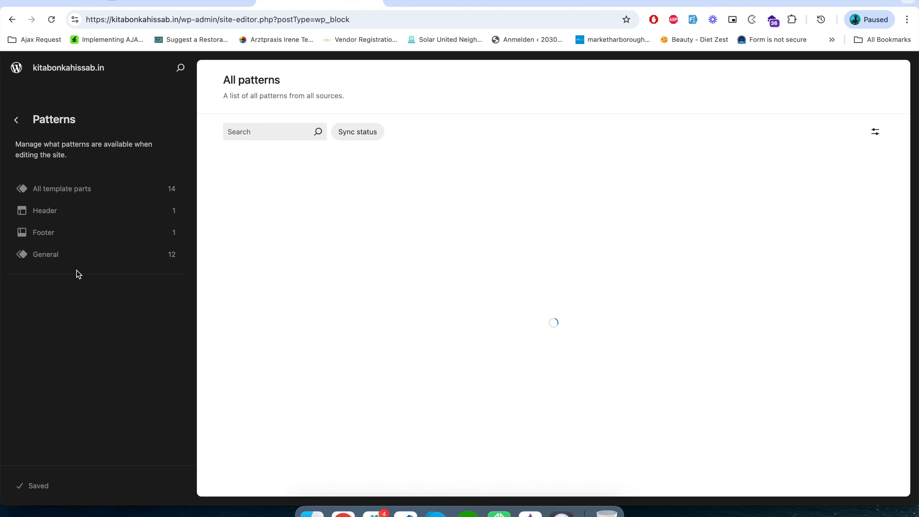
pyautogui.click(56, 233)
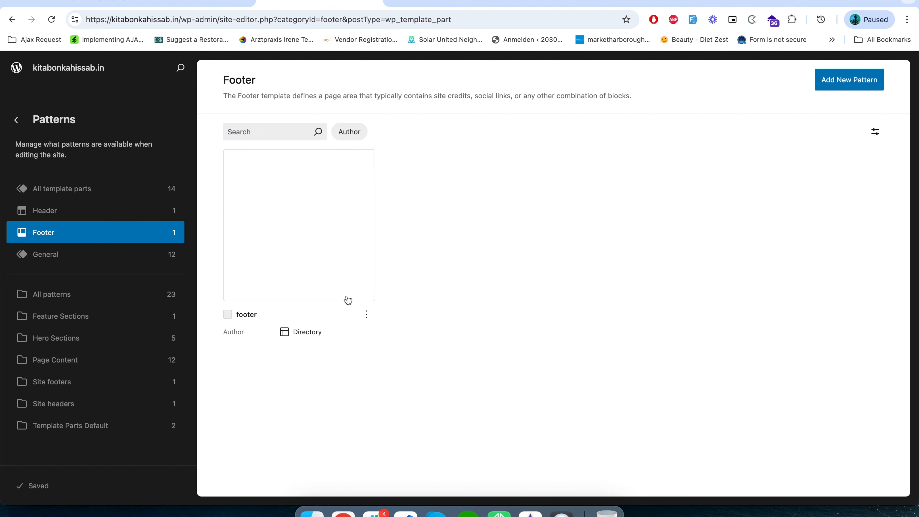
pyautogui.click(310, 227)
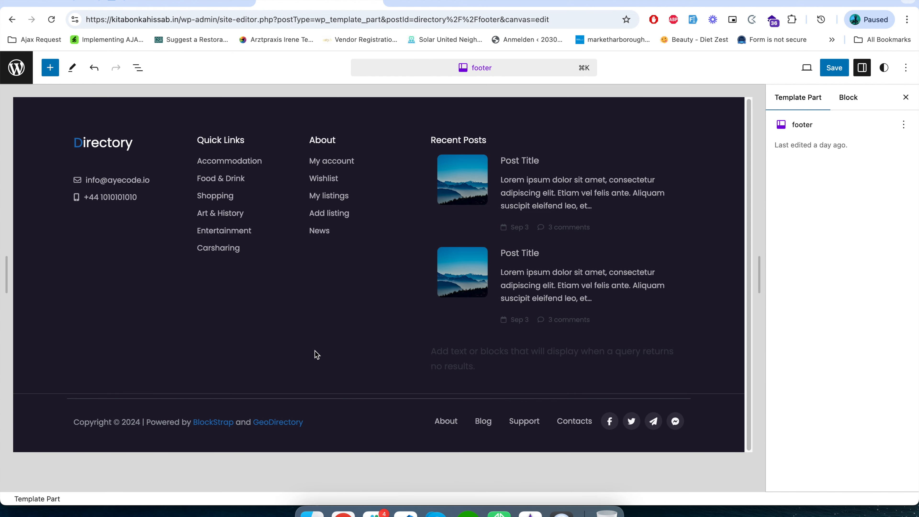
# Show the footer's block structure and examine its main and copyright container-fluid blocks
pyautogui.click(138, 68)
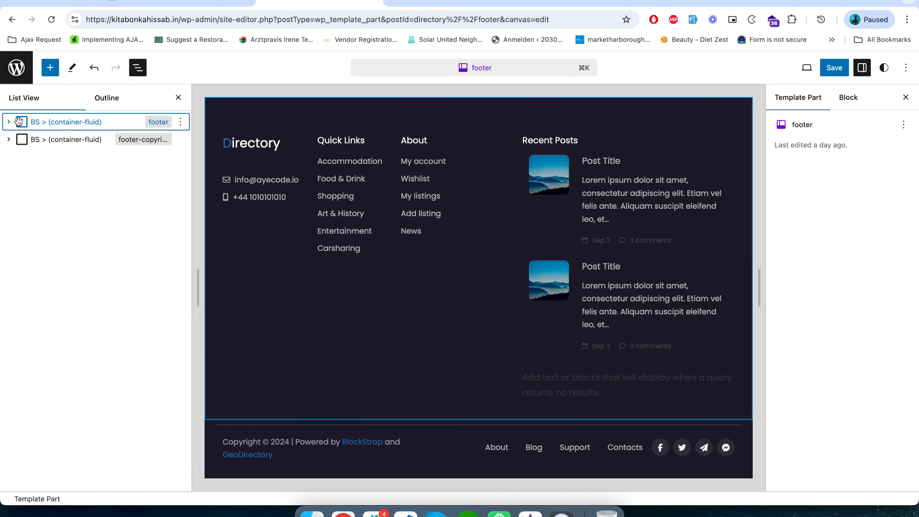
pyautogui.click(9, 123)
pyautogui.click(20, 139)
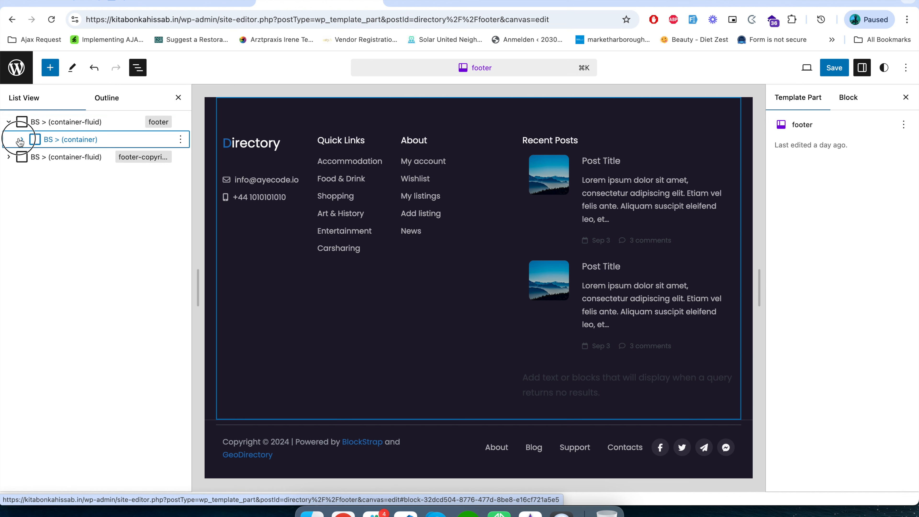
pyautogui.click(71, 141)
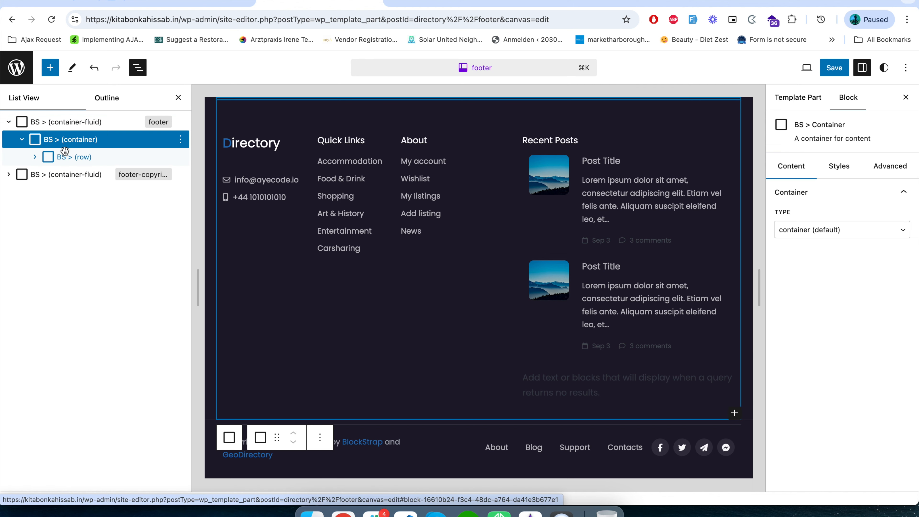
pyautogui.click(8, 174)
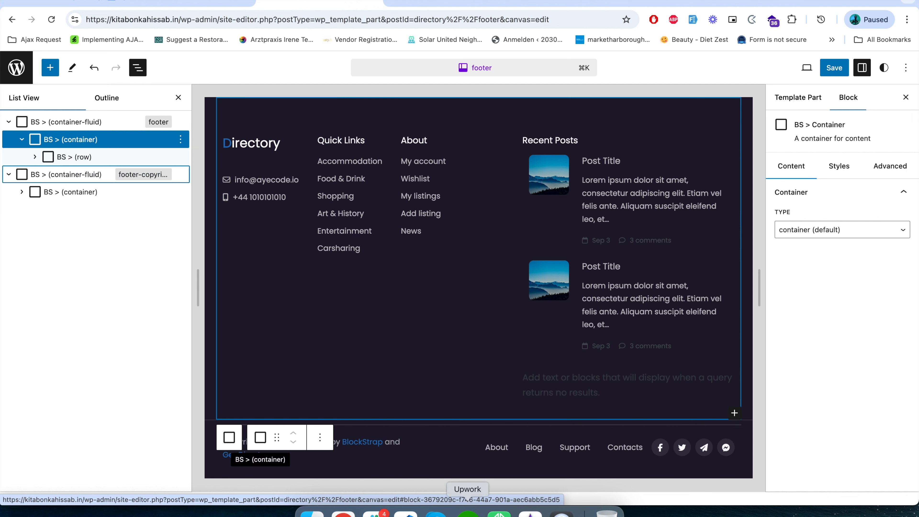
pyautogui.click(79, 174)
pyautogui.click(72, 121)
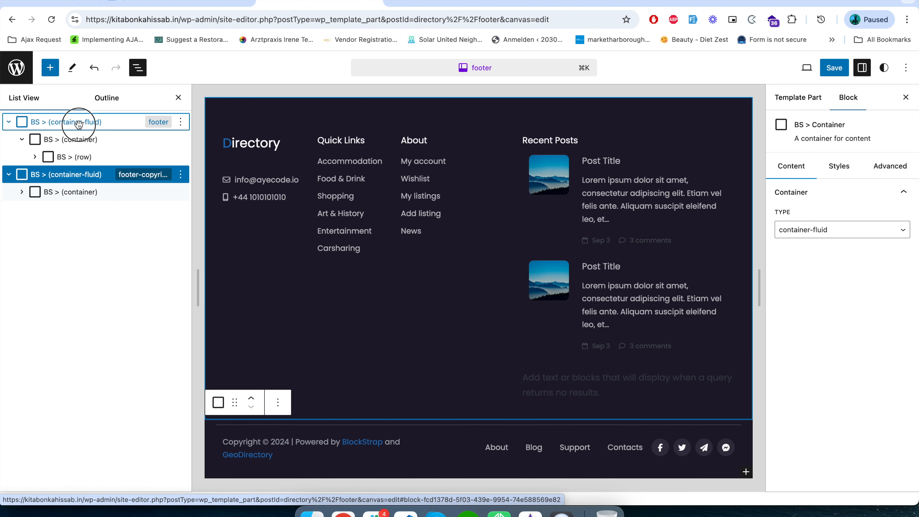
# Examine the main footer row's two columns and reveal the blocks nested in them, down to the first column's first container
pyautogui.click(34, 157)
pyautogui.click(56, 157)
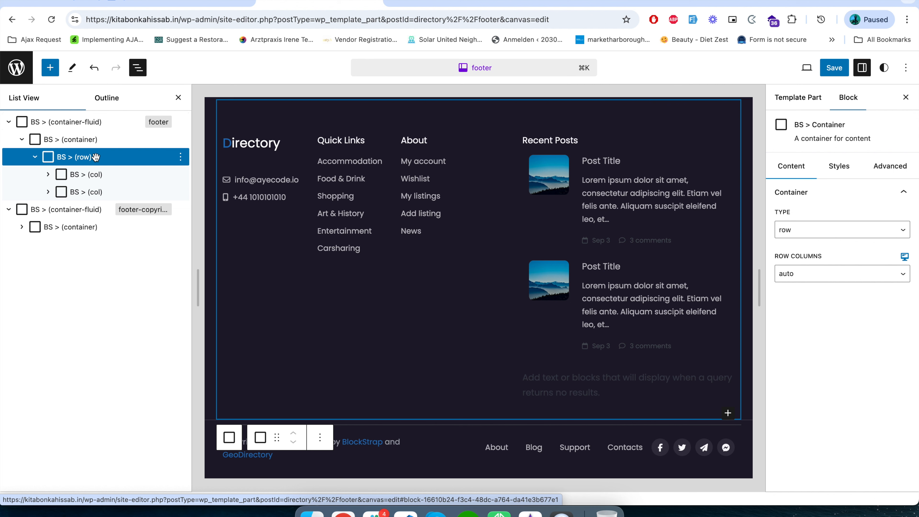
pyautogui.click(89, 175)
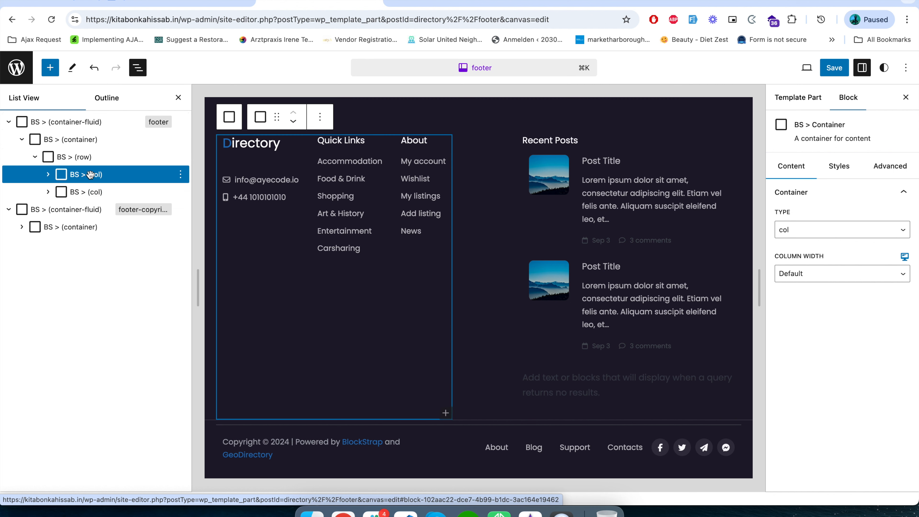
pyautogui.click(88, 190)
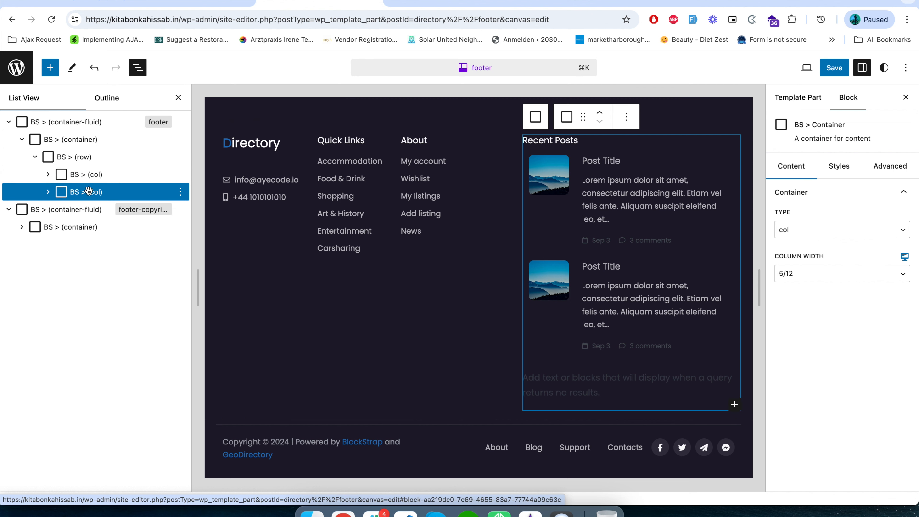
pyautogui.click(48, 174)
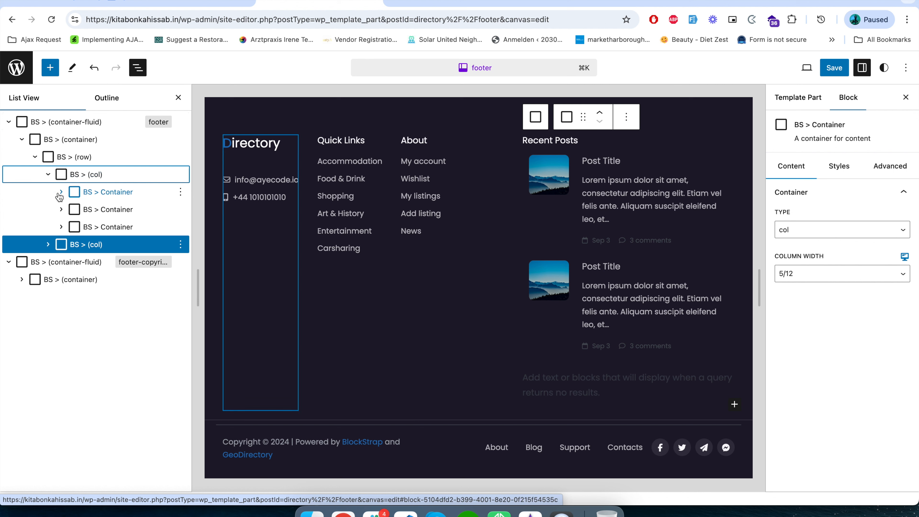
pyautogui.click(48, 245)
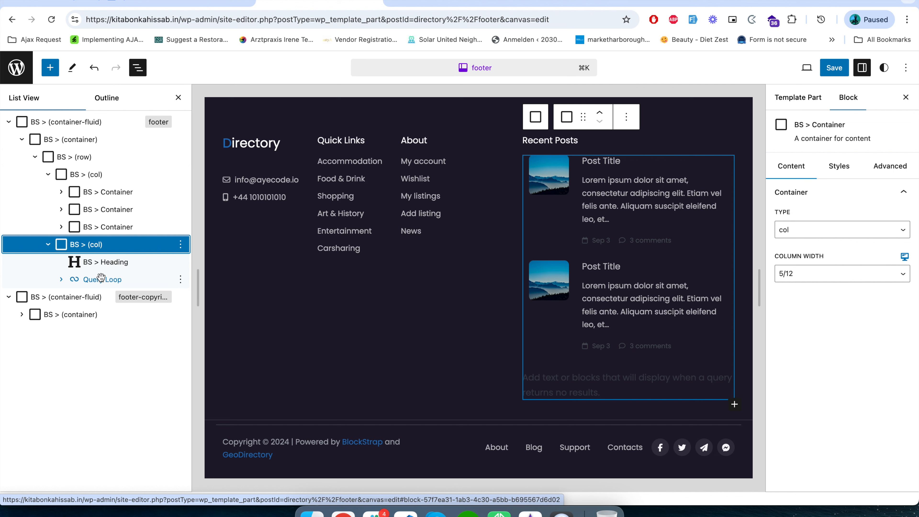
pyautogui.click(72, 191)
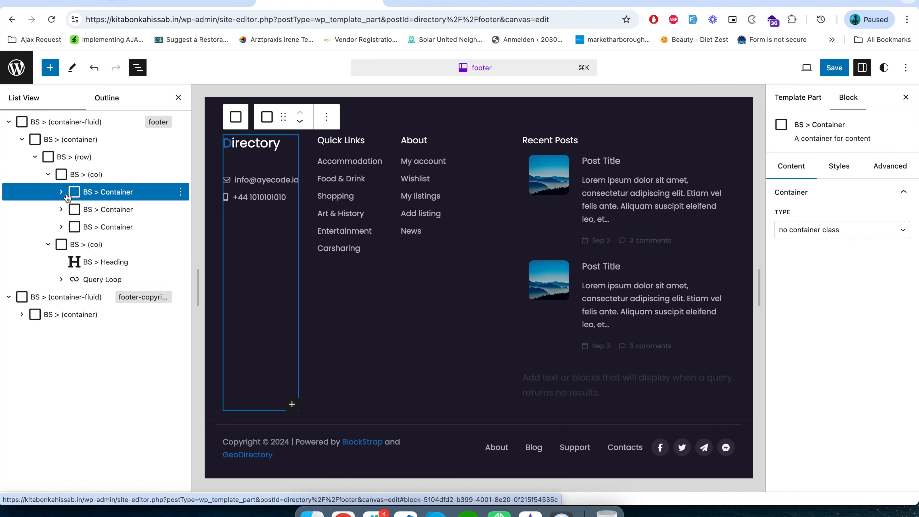
pyautogui.click(62, 192)
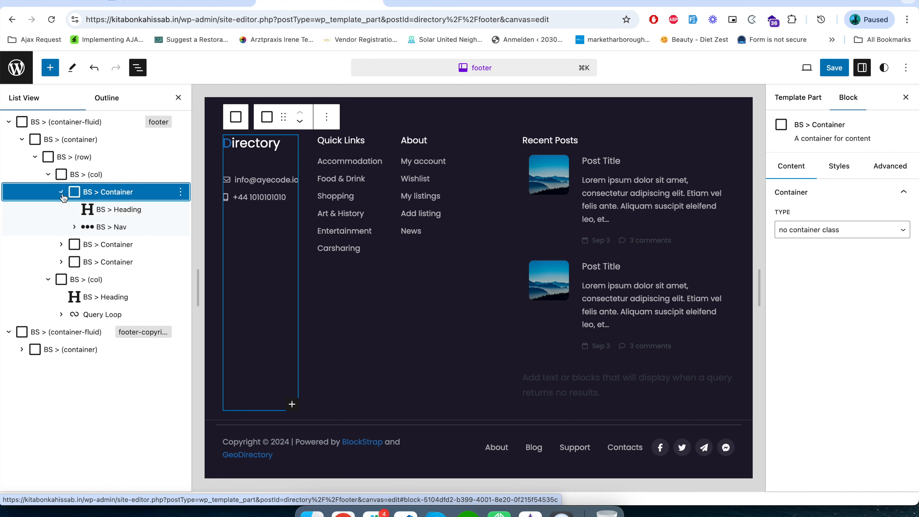
# Examine the content and typography settings of the Directory heading in the footer's first container
pyautogui.click(110, 211)
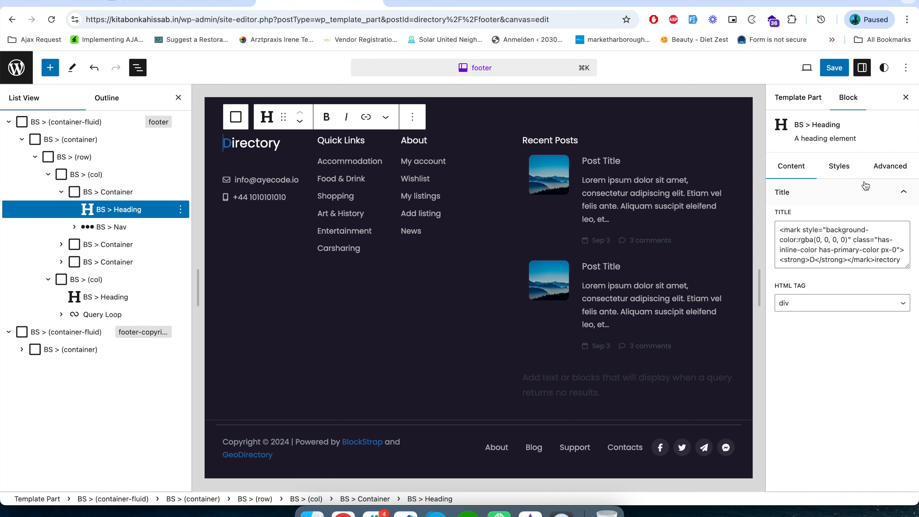
pyautogui.click(846, 167)
pyautogui.click(806, 170)
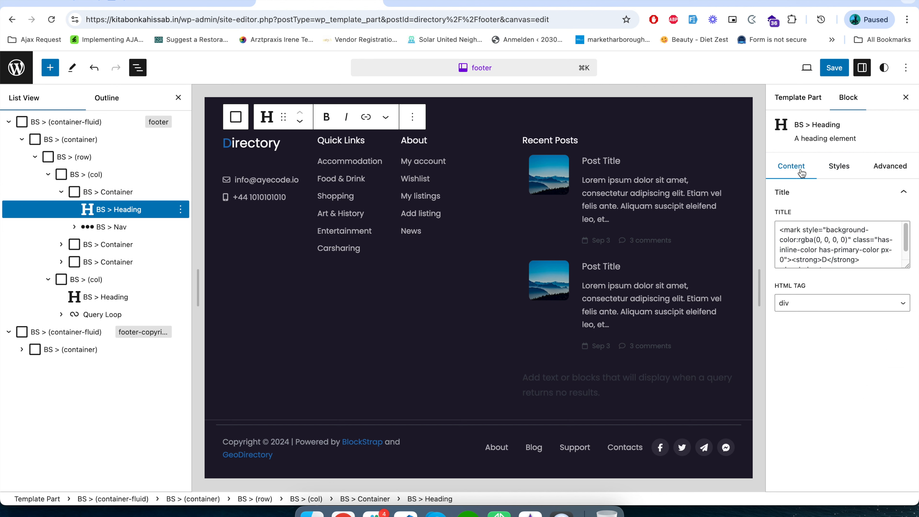
pyautogui.click(835, 167)
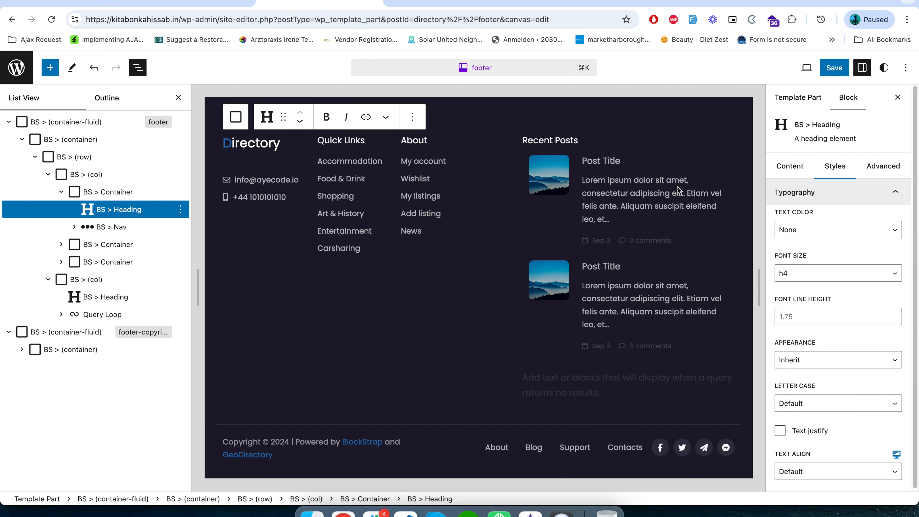
# Examine the settings of the contact-details Nav block and its e-mail and phone nav items
pyautogui.click(126, 224)
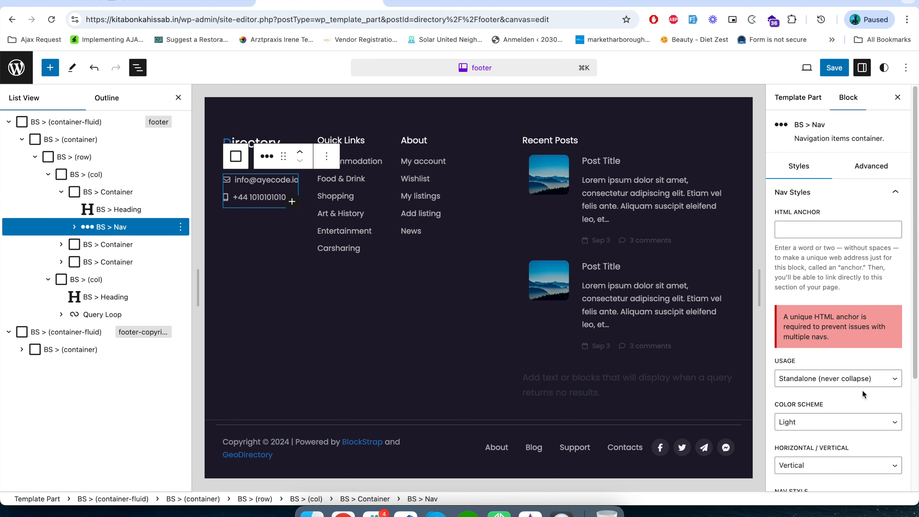
pyautogui.scroll(-5, 861, 396)
pyautogui.scroll(5, 858, 396)
pyautogui.click(869, 167)
pyautogui.click(798, 165)
pyautogui.scroll(-1, 834, 383)
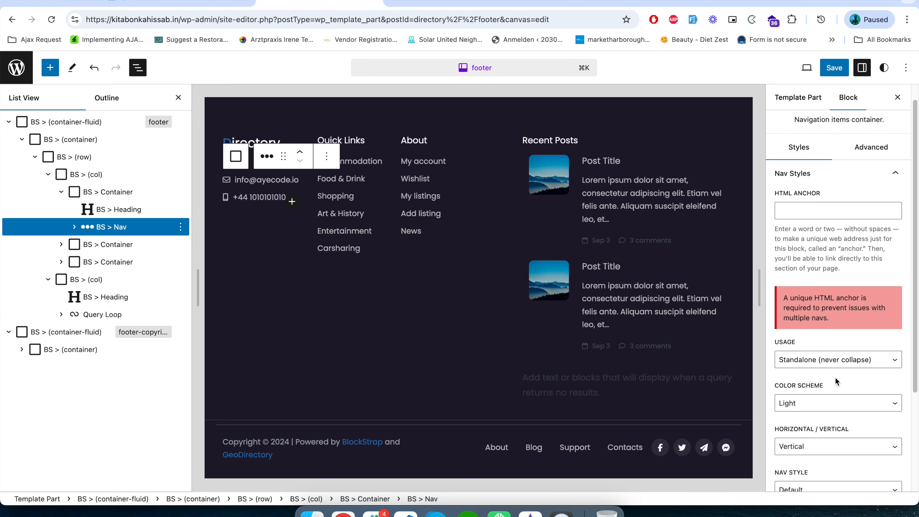
pyautogui.click(74, 226)
pyautogui.click(133, 246)
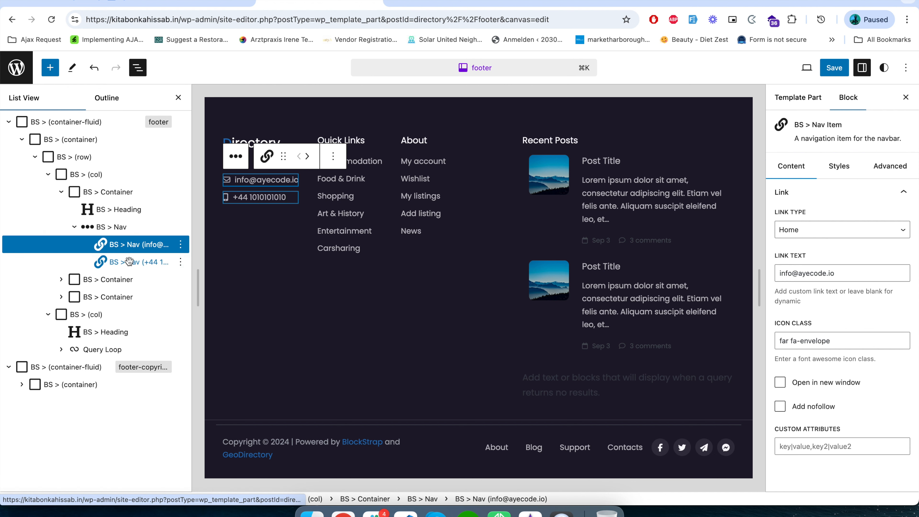
pyautogui.click(129, 261)
pyautogui.click(131, 252)
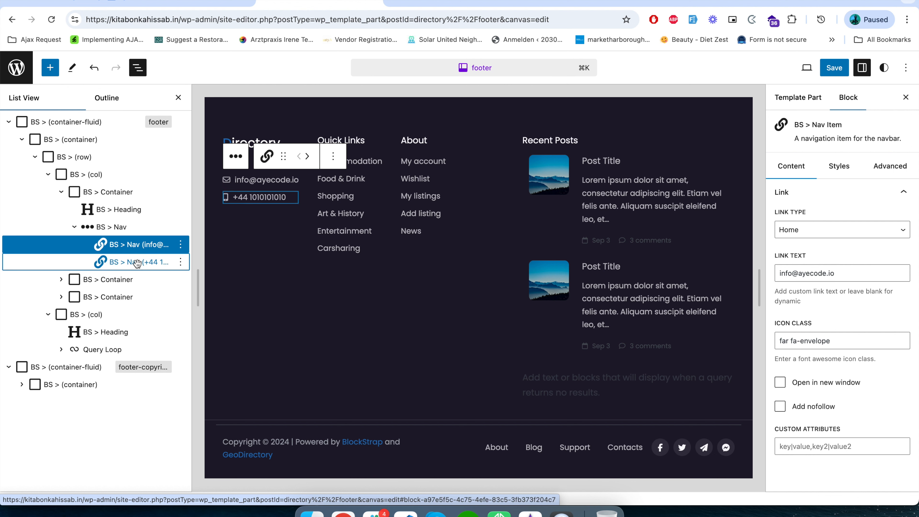
pyautogui.click(137, 264)
pyautogui.click(137, 245)
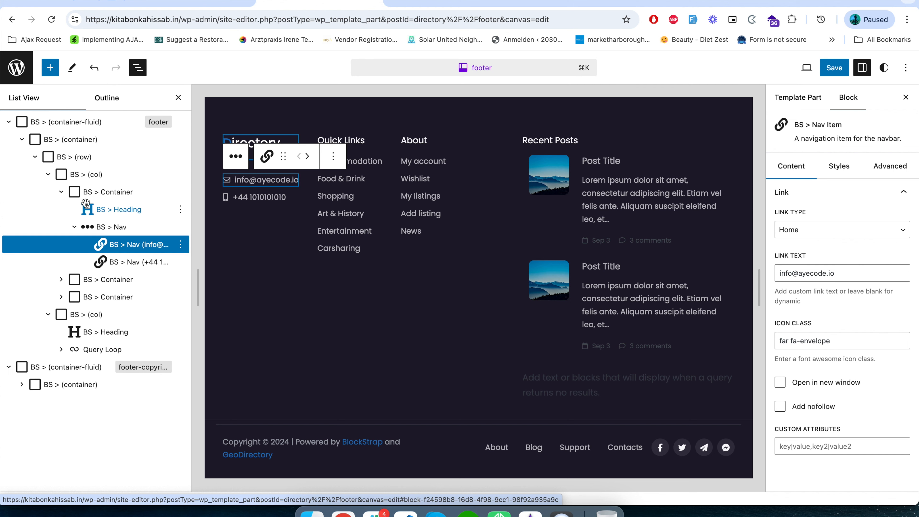
# Review the Directory heading's title markup along with its style and advanced settings
pyautogui.click(94, 209)
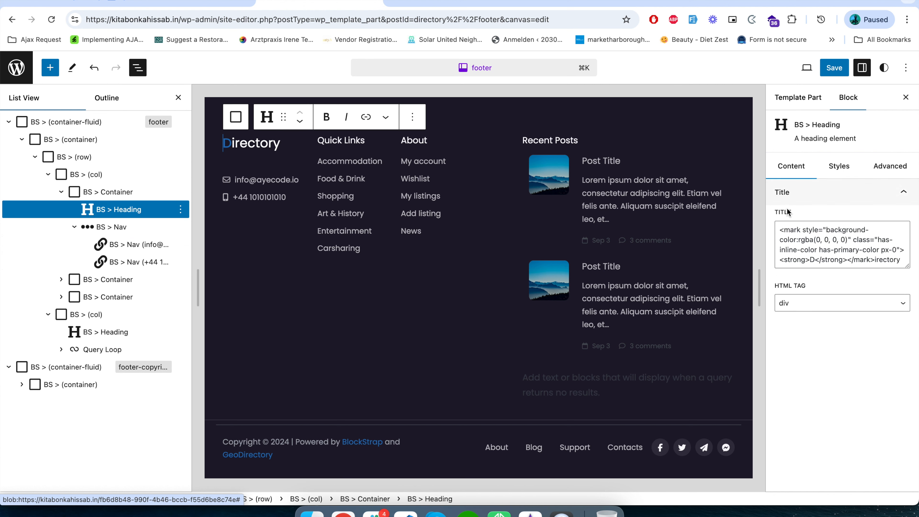
pyautogui.tripleClick(826, 250)
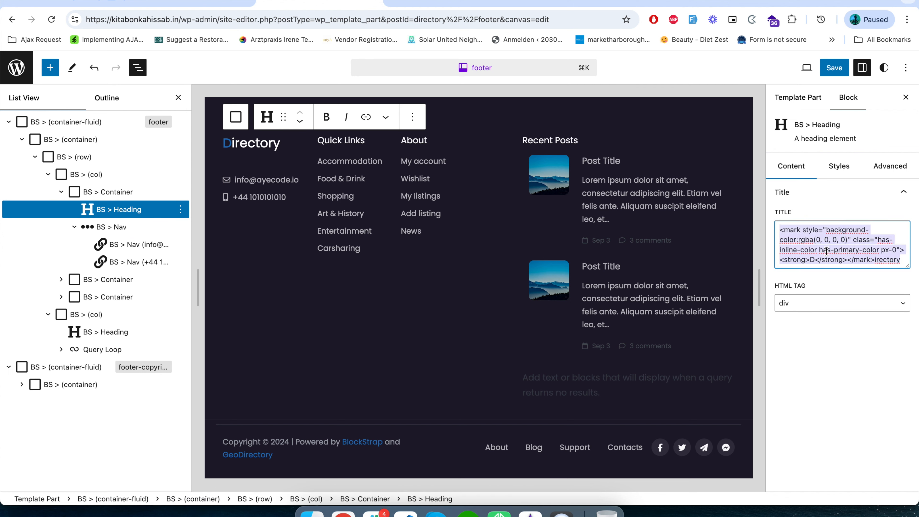
pyautogui.click(839, 168)
pyautogui.click(883, 166)
pyautogui.click(774, 167)
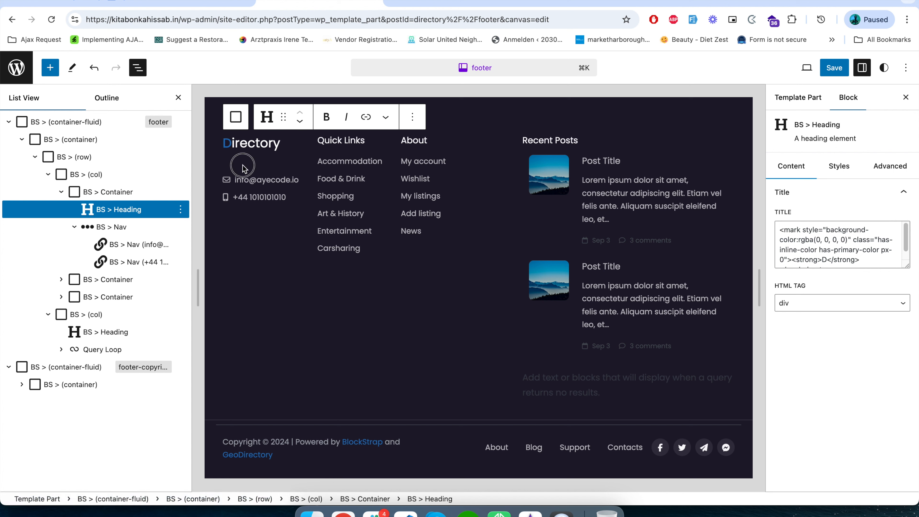
# Insert a Site Logo block in the contact-details Nav and move it between the Directory heading and the Nav
pyautogui.click(253, 180)
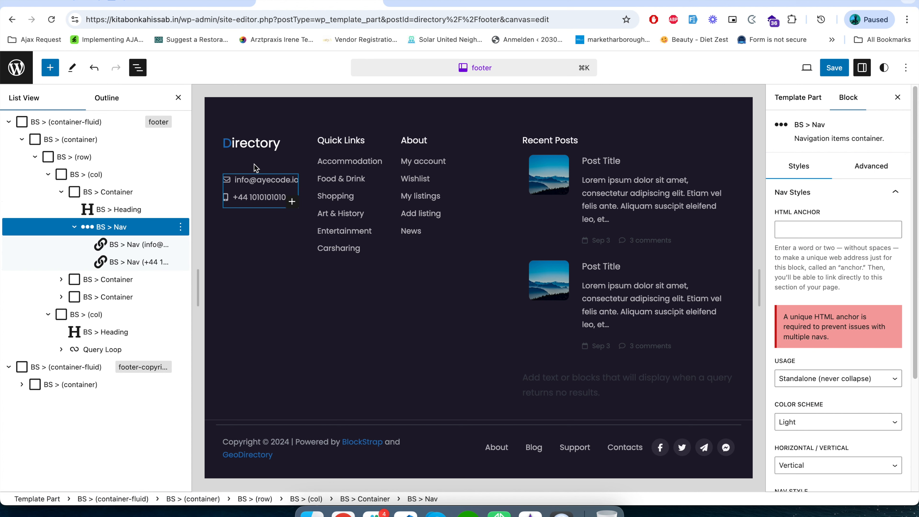
pyautogui.click(292, 201)
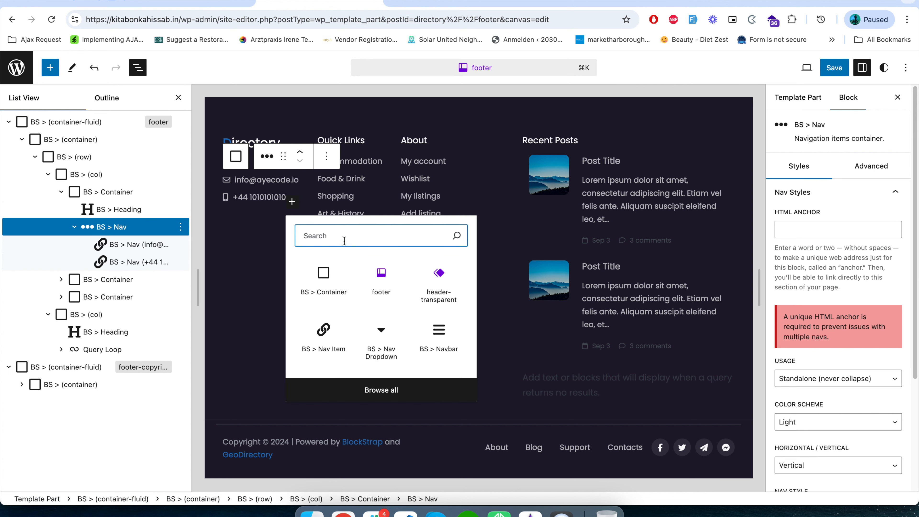
pyautogui.write('image')
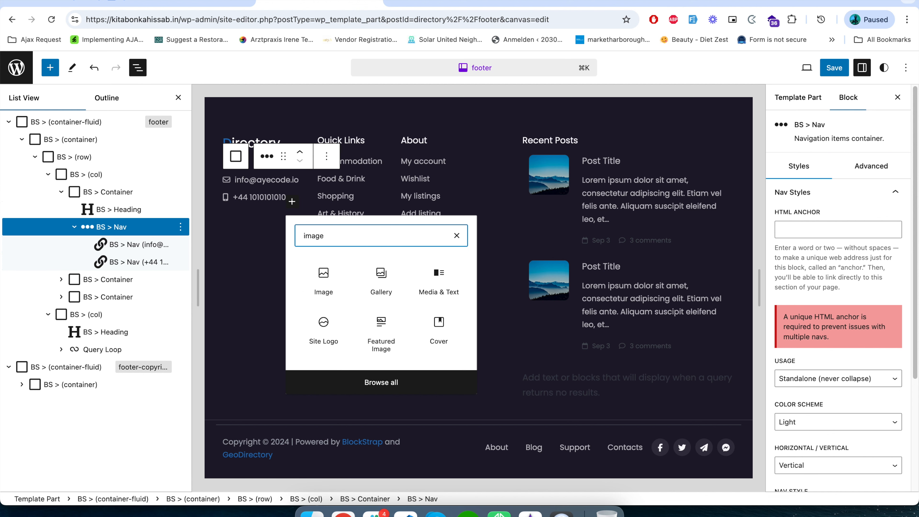
pyautogui.click(324, 322)
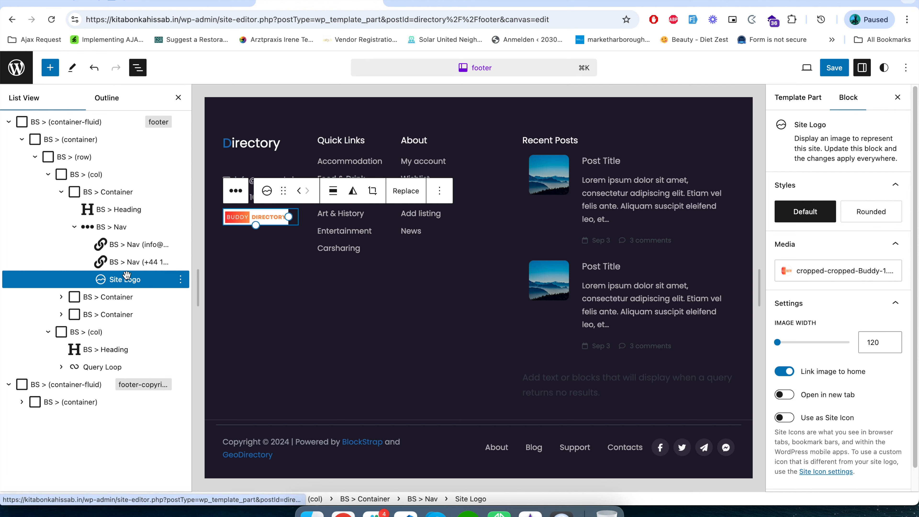
pyautogui.moveTo(129, 279); pyautogui.dragTo(122, 276)
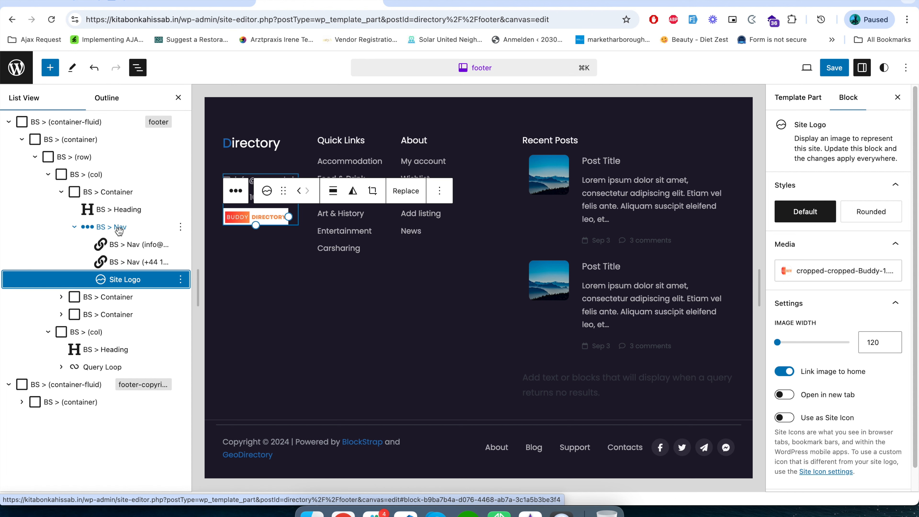
pyautogui.moveTo(133, 279); pyautogui.dragTo(109, 220)
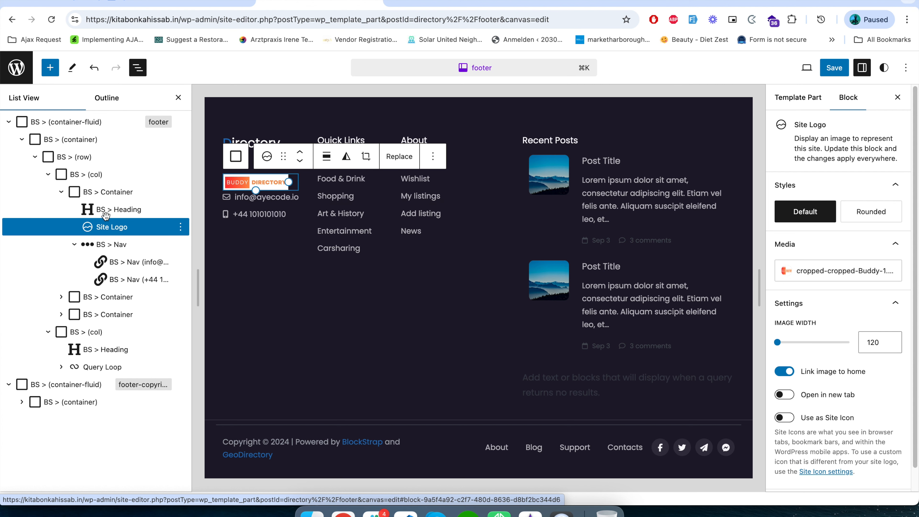
# Delete the Directory heading from the footer's first container
pyautogui.click(107, 210)
pyautogui.click(180, 209)
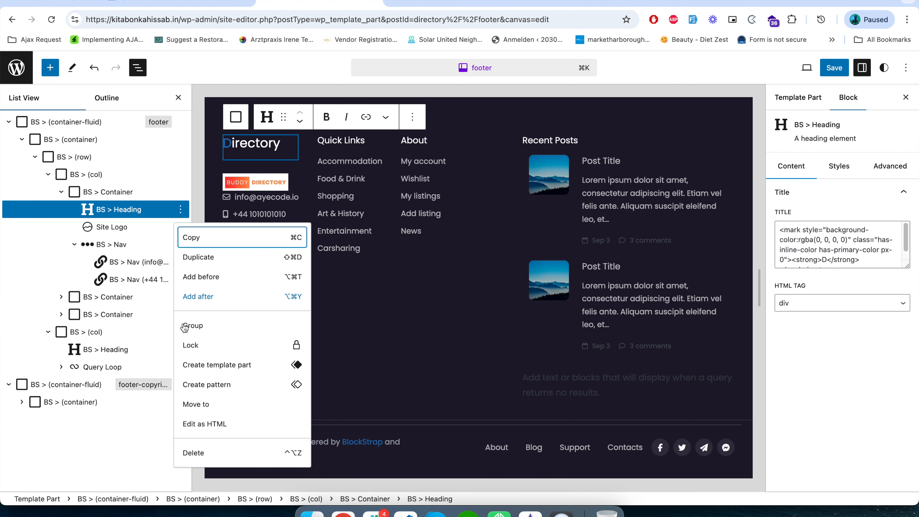
pyautogui.click(214, 449)
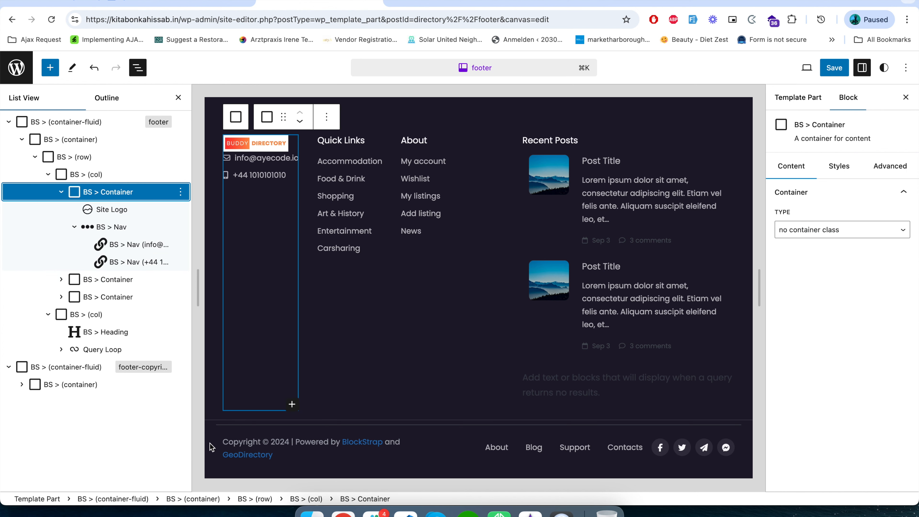
# Delete the Site Logo block above the contact-details Nav
pyautogui.click(74, 226)
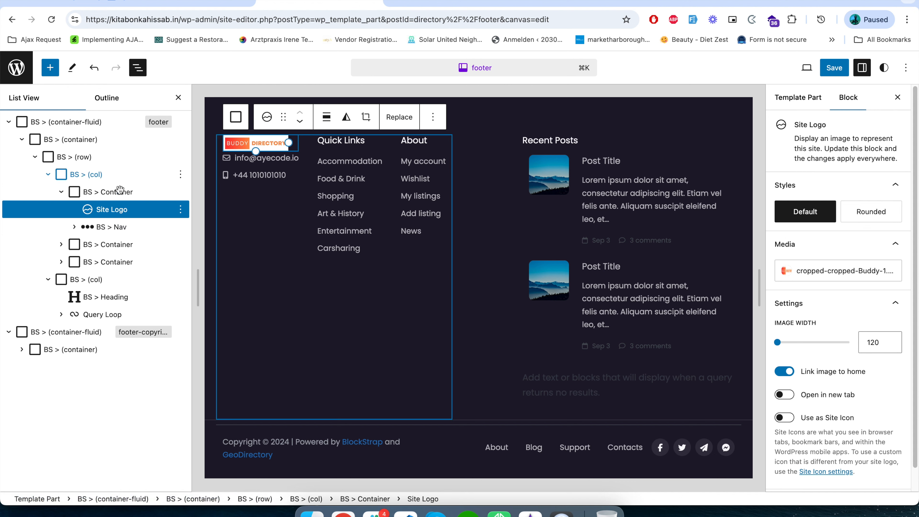
pyautogui.click(116, 209)
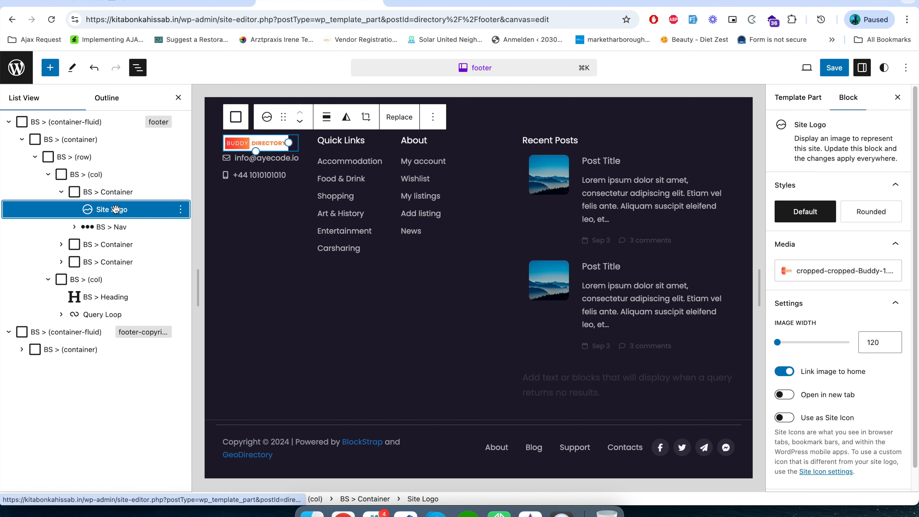
pyautogui.click(180, 214)
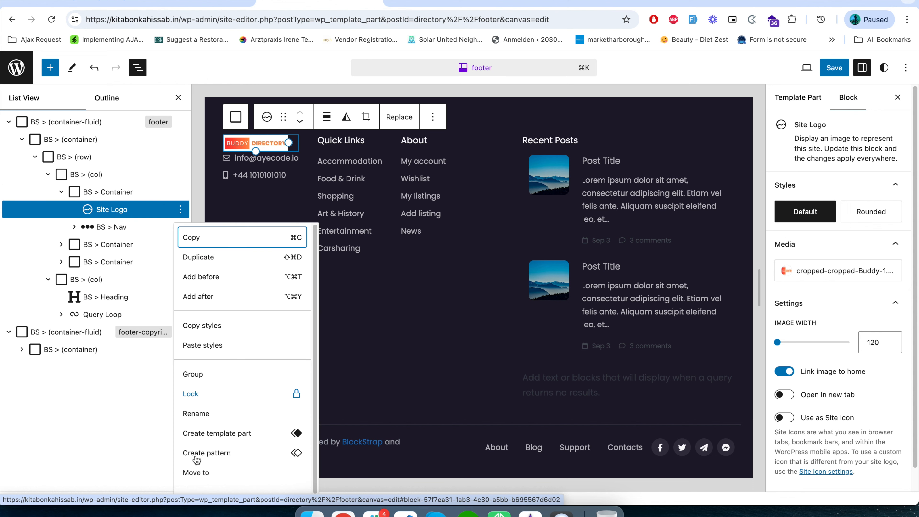
pyautogui.scroll(-1, 206, 475)
pyautogui.click(194, 491)
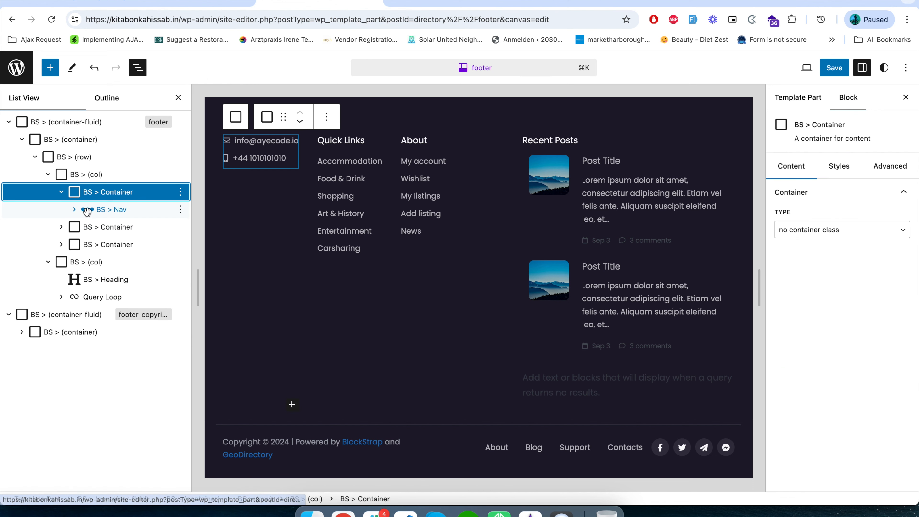
# Insert an Image block before the contact-details container in the footer's first column
pyautogui.rightClick(126, 194)
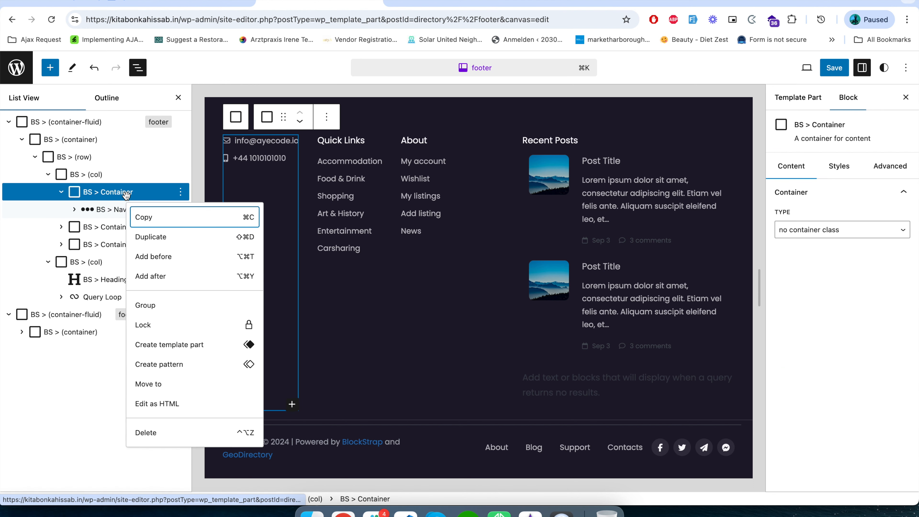
pyautogui.click(152, 255)
pyautogui.click(91, 195)
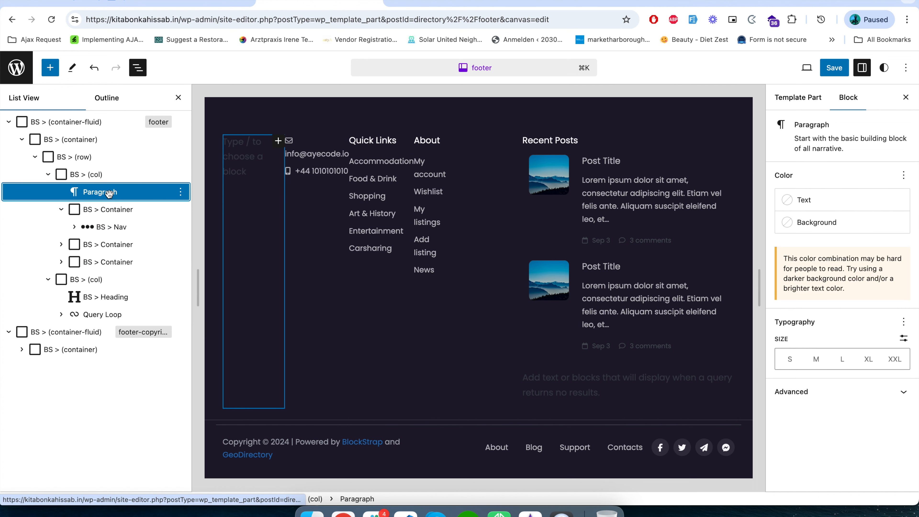
pyautogui.click(278, 140)
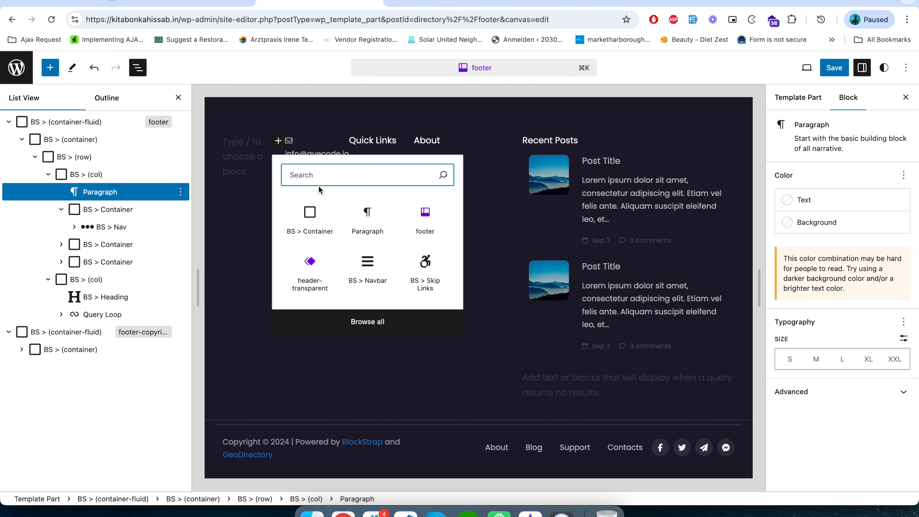
pyautogui.write('image')
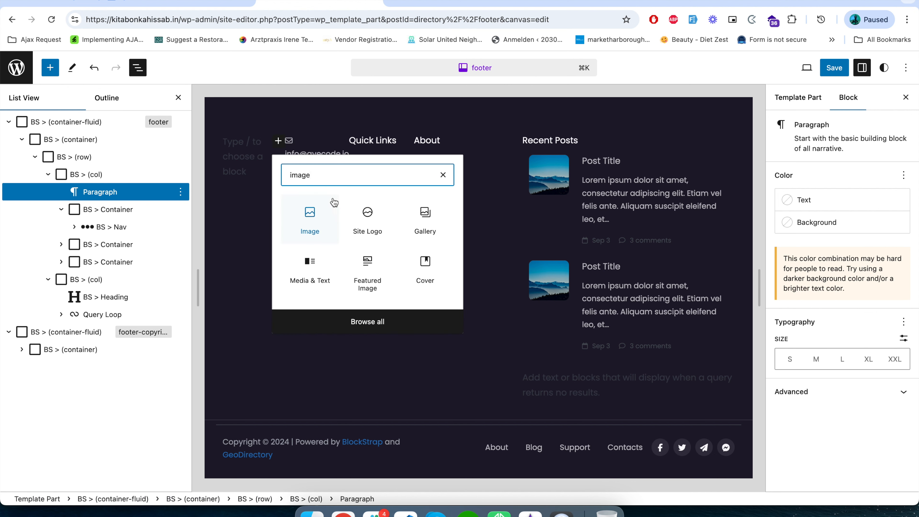
pyautogui.click(309, 213)
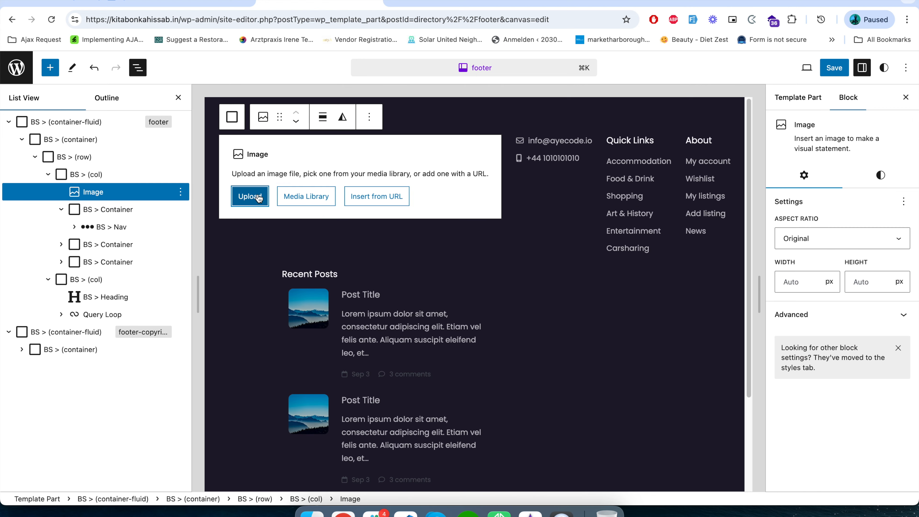
# Fill the footer's Image block with the first Buddy Directory logo from the media library
pyautogui.click(257, 203)
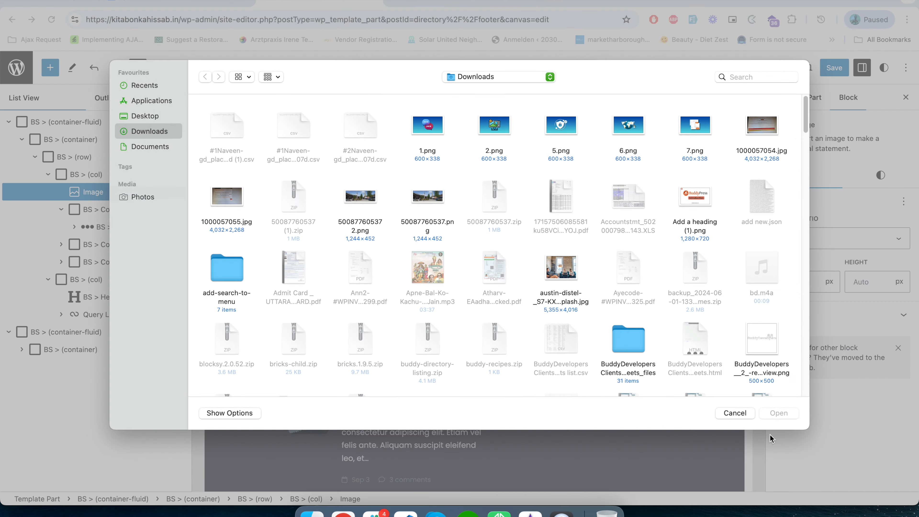
pyautogui.click(738, 416)
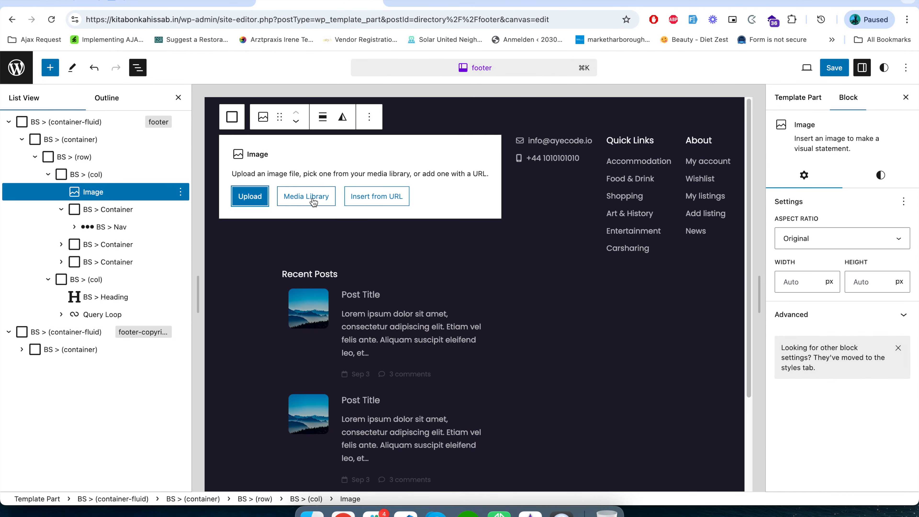
pyautogui.click(313, 201)
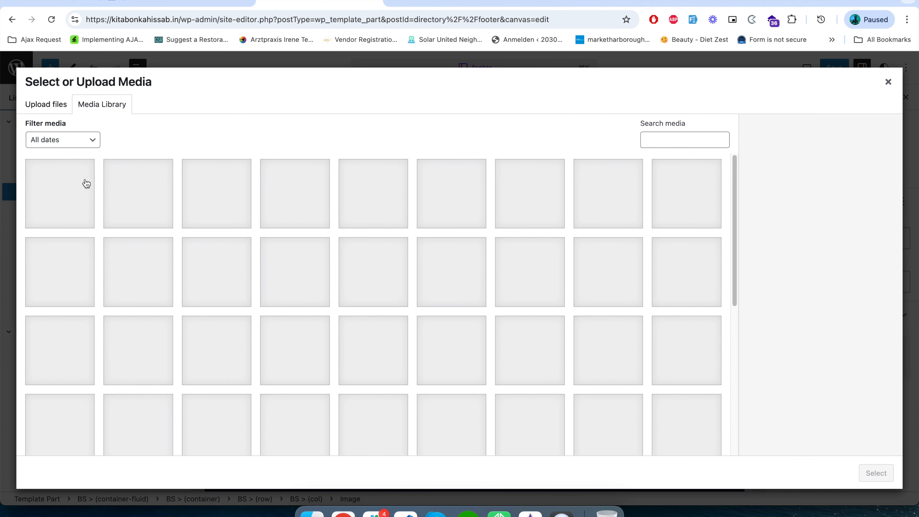
pyautogui.click(78, 185)
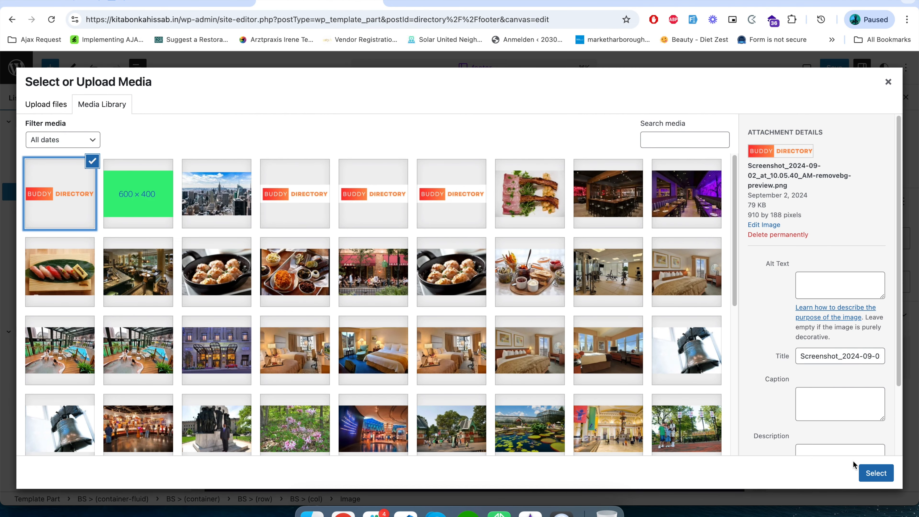
pyautogui.click(877, 472)
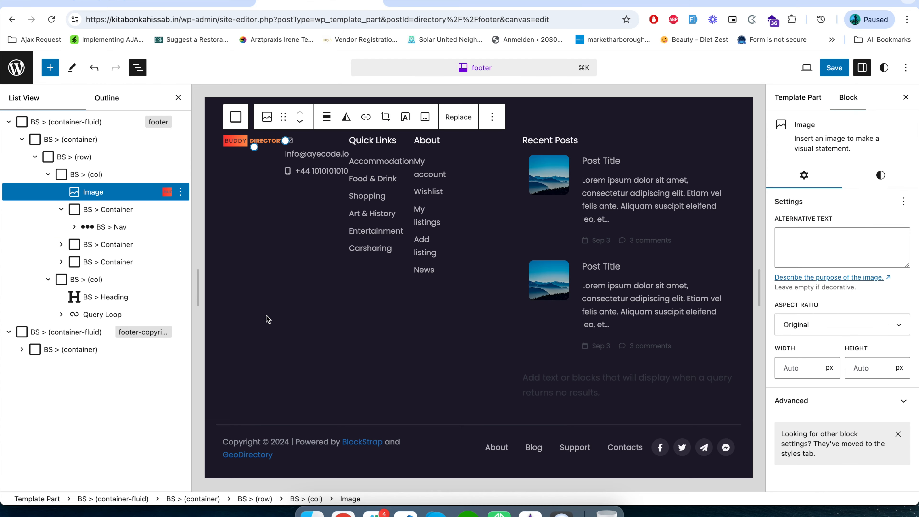
# Move the logo Image block into the footer's first container, above the contact-details Nav
pyautogui.click(61, 209)
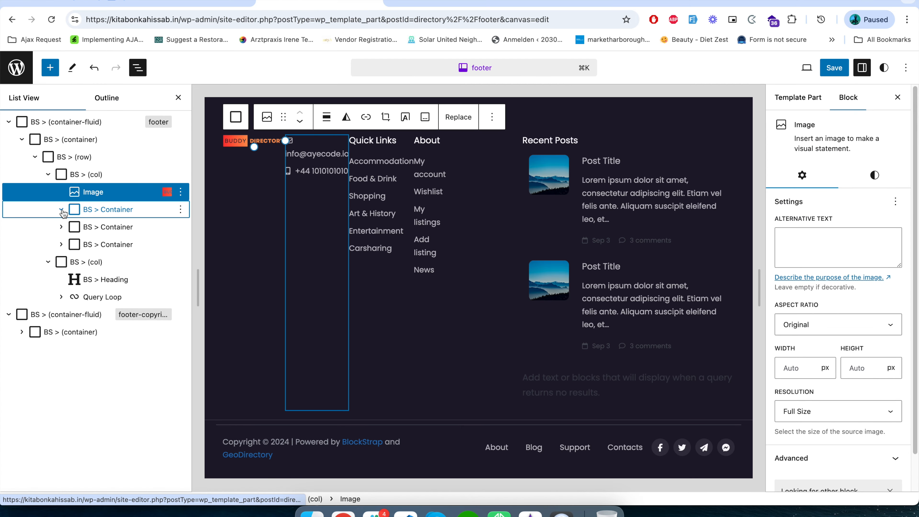
pyautogui.click(61, 210)
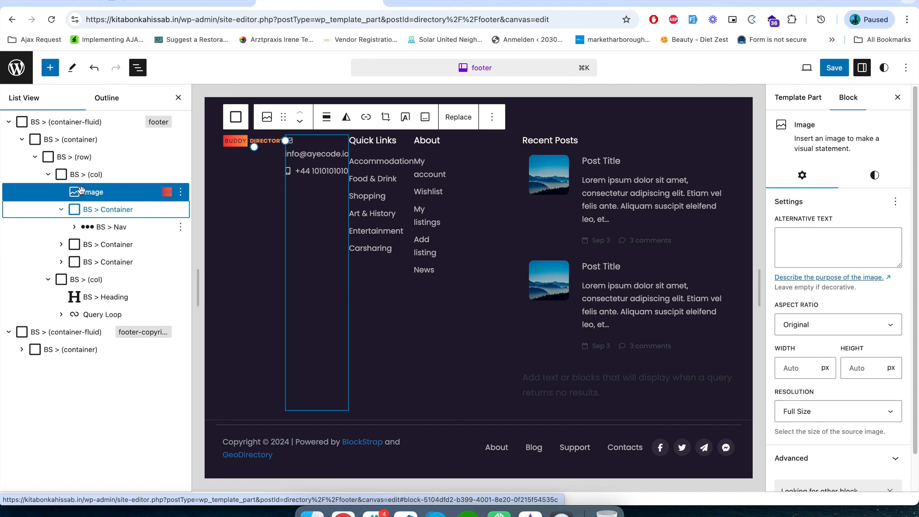
pyautogui.moveTo(84, 193); pyautogui.dragTo(106, 209)
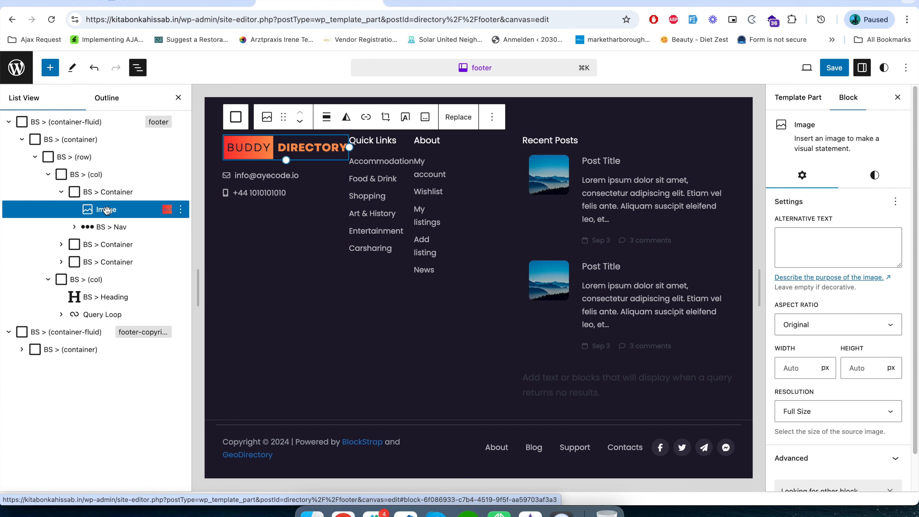
pyautogui.click(97, 227)
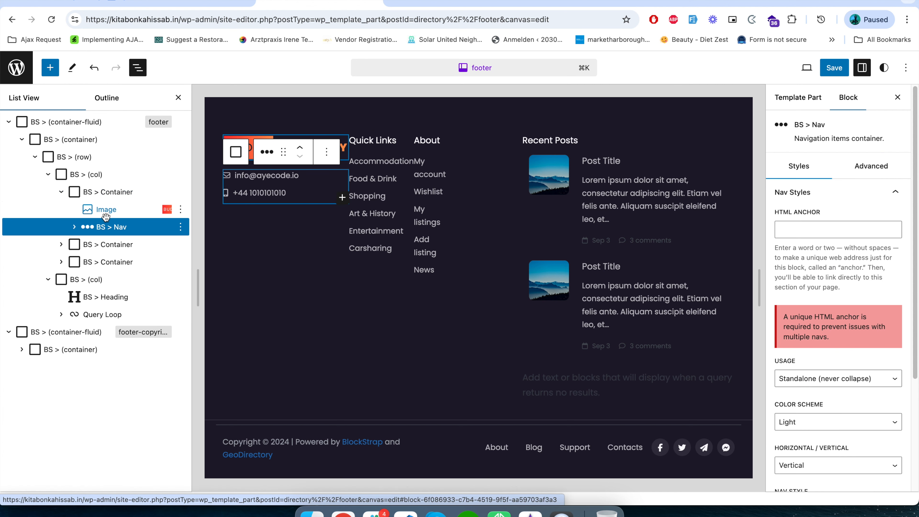
# Try the Medium and Thumbnail resolutions on the footer logo image and set it back to Full Size
pyautogui.click(119, 209)
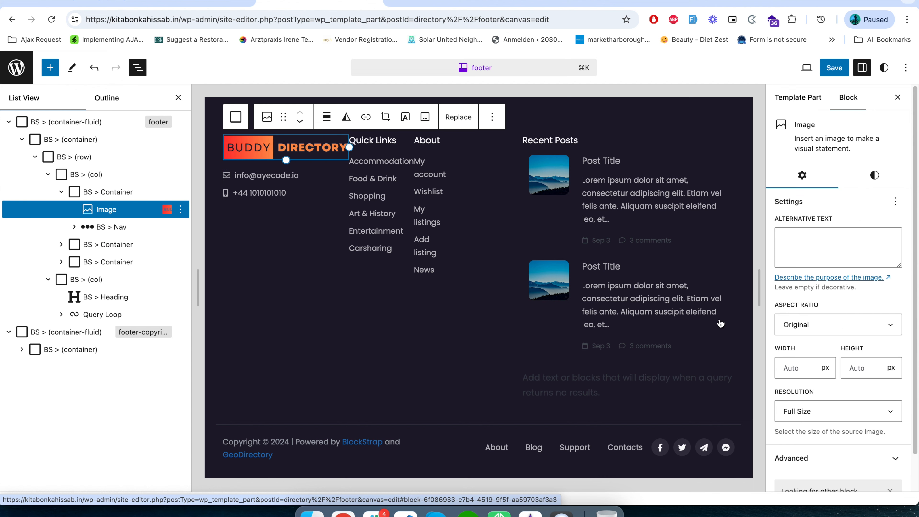
pyautogui.scroll(-3, 832, 362)
pyautogui.click(832, 380)
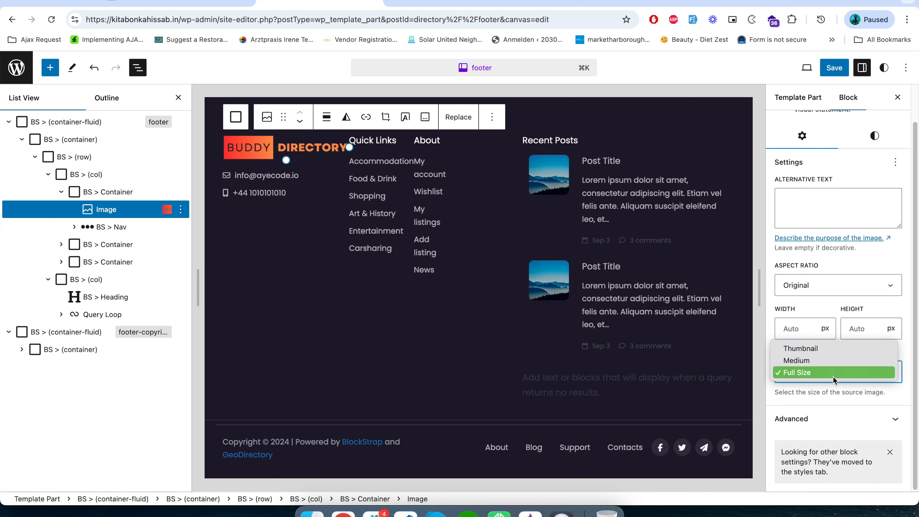
pyautogui.click(831, 360)
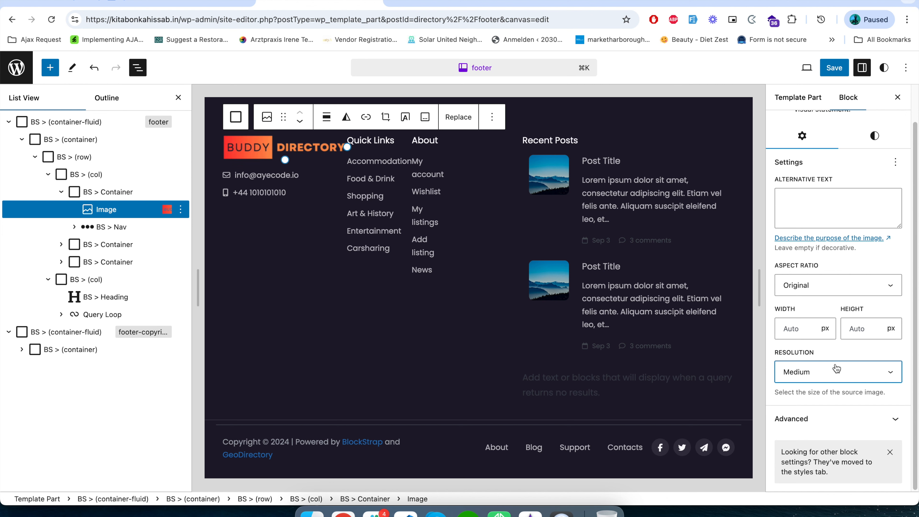
pyautogui.click(837, 373)
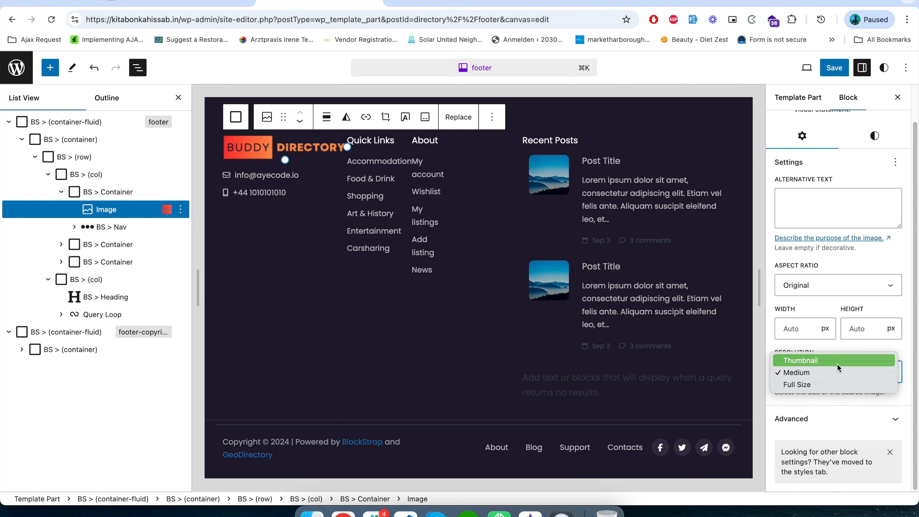
pyautogui.click(836, 363)
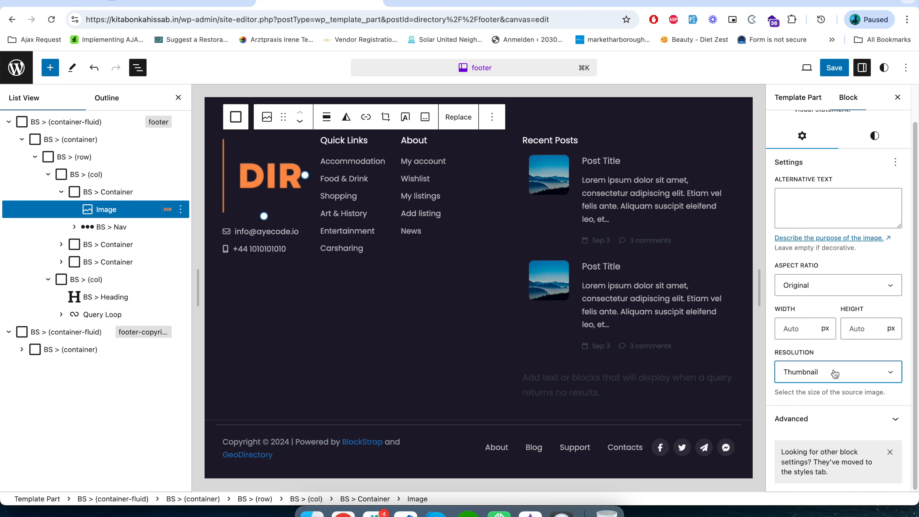
pyautogui.click(834, 374)
pyautogui.click(831, 384)
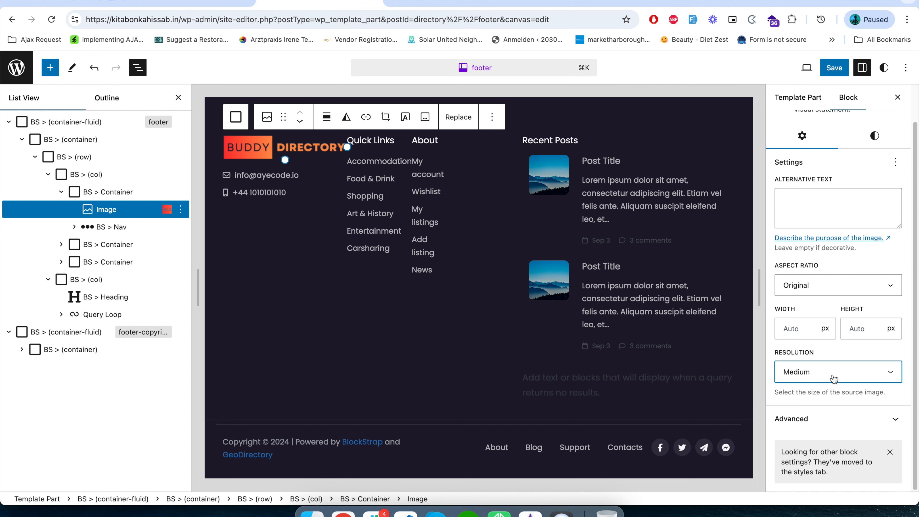
pyautogui.click(833, 380)
pyautogui.click(824, 374)
pyautogui.click(825, 380)
pyautogui.click(823, 383)
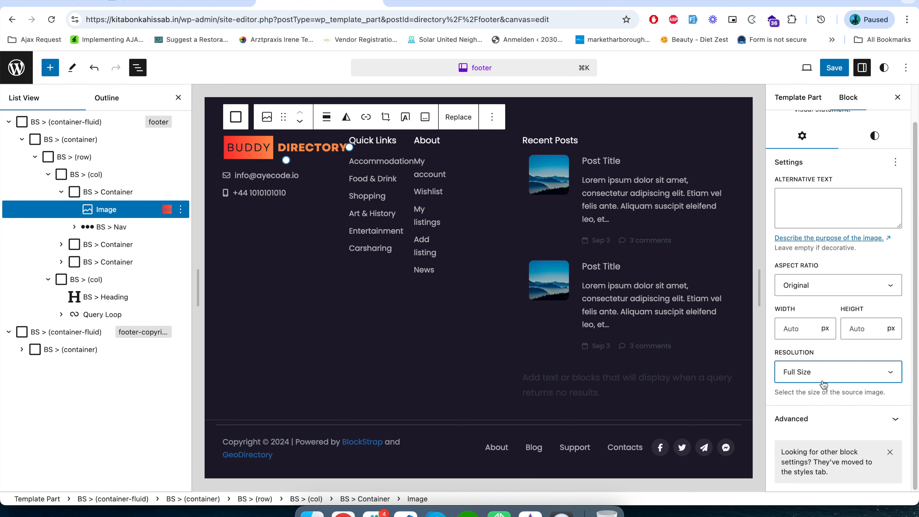
pyautogui.click(829, 390)
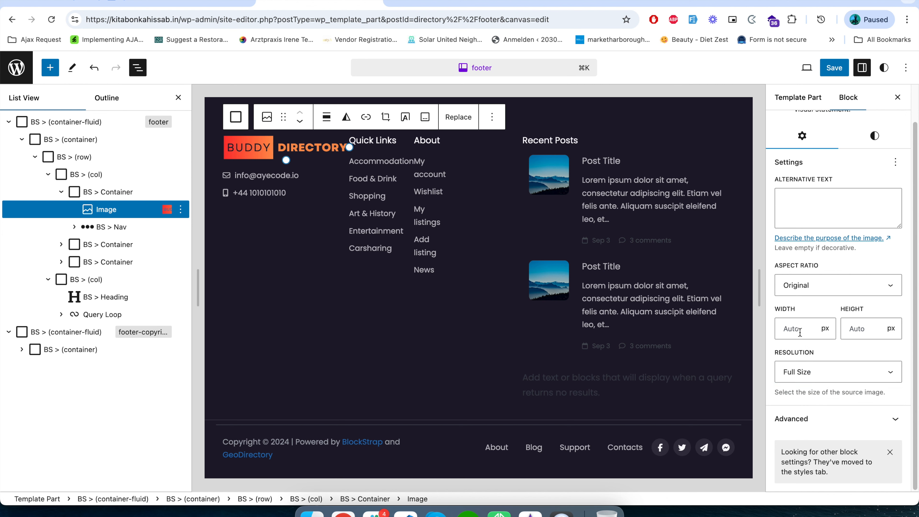
# Try the Classic - 3:2 aspect ratio on the footer logo image and restore Original
pyautogui.click(828, 292)
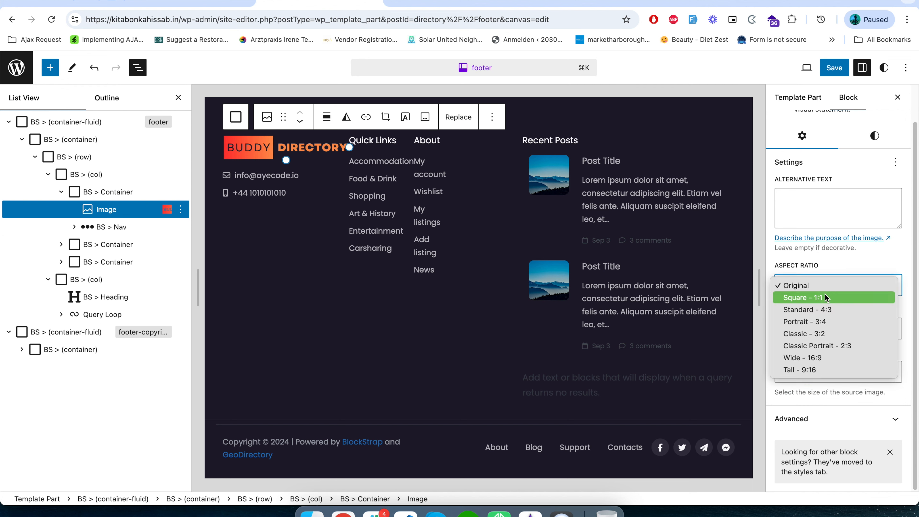
pyautogui.click(823, 333)
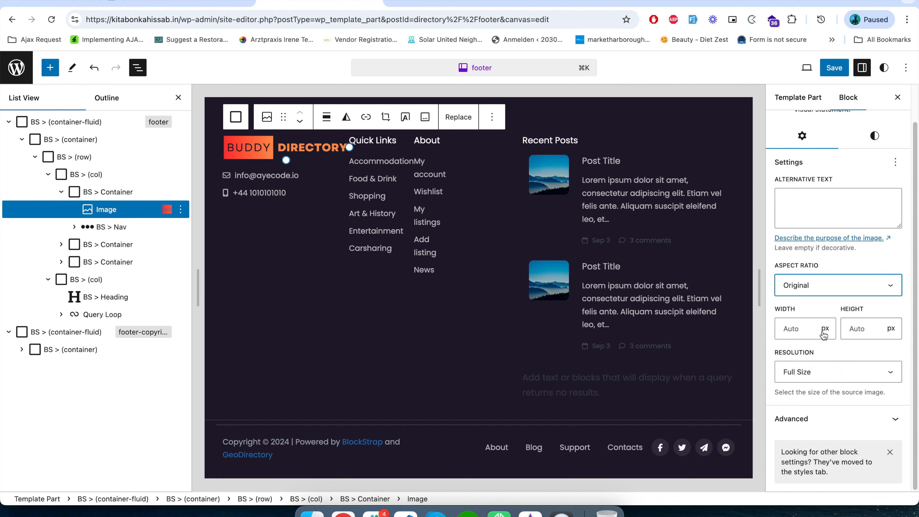
pyautogui.click(822, 295)
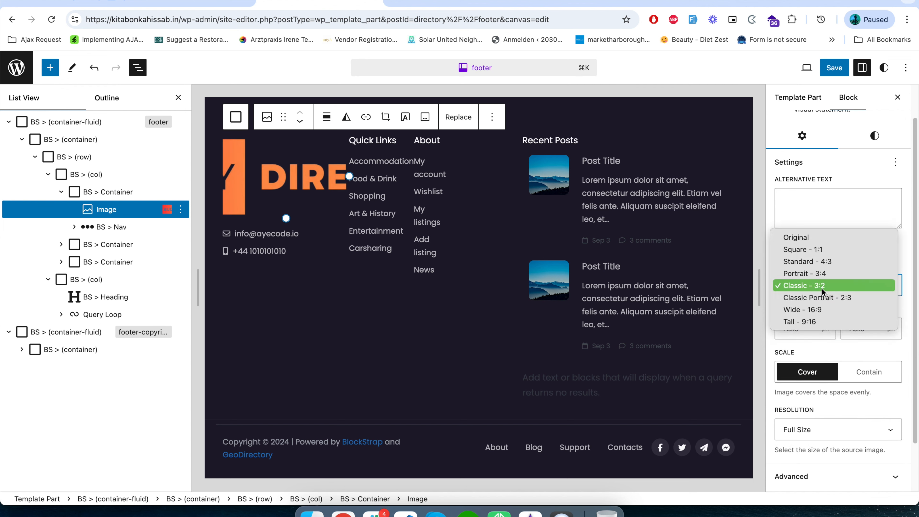
pyautogui.click(820, 243)
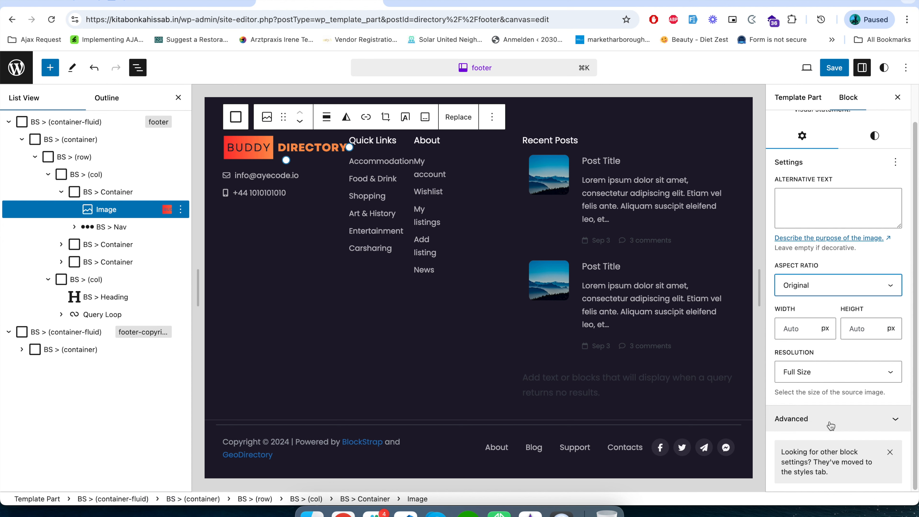
# Save the footer template part with the new logo image
pyautogui.scroll(2, 812, 394)
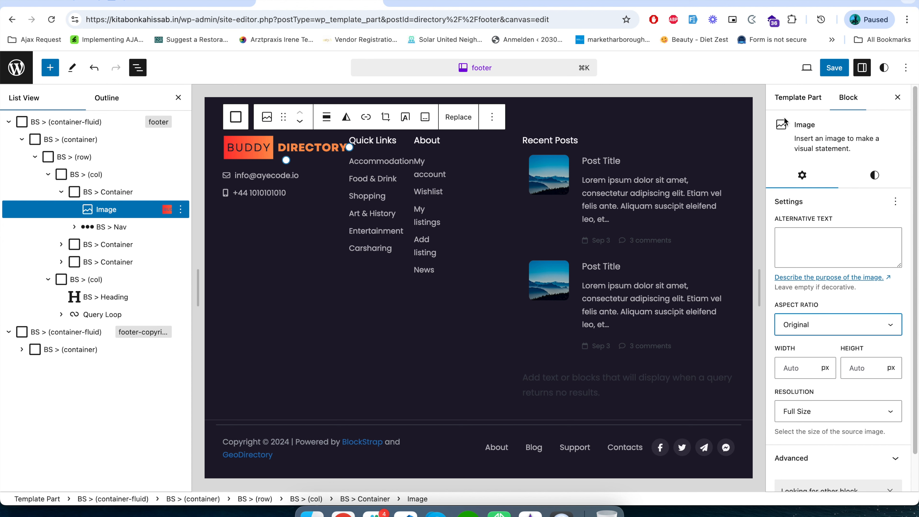
pyautogui.click(833, 73)
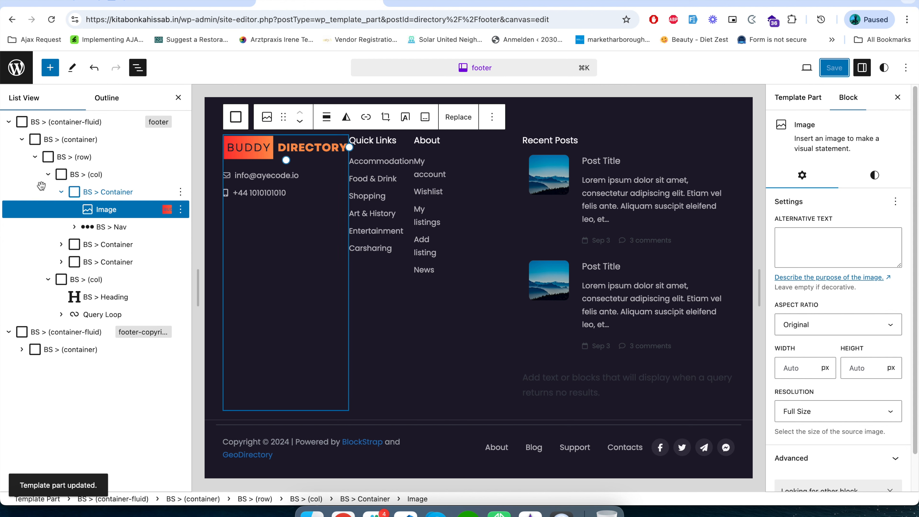
# Examine the footer's block structure, including both columns, the Quick Links container with its nav items, and the copyright section's row
pyautogui.click(61, 192)
pyautogui.click(55, 174)
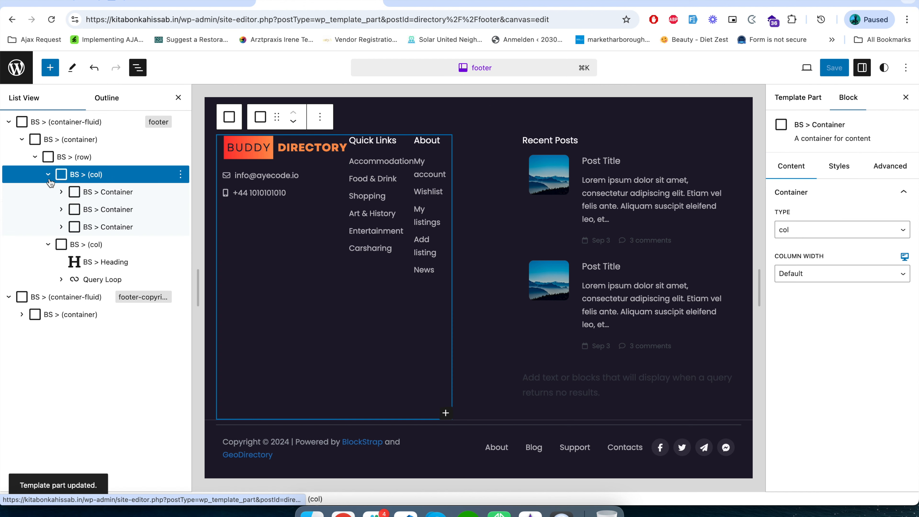
pyautogui.click(48, 174)
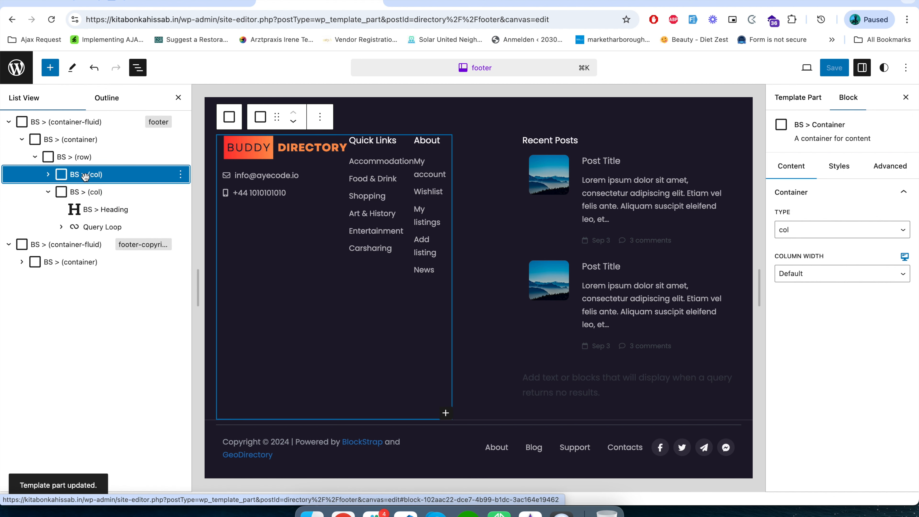
pyautogui.click(80, 192)
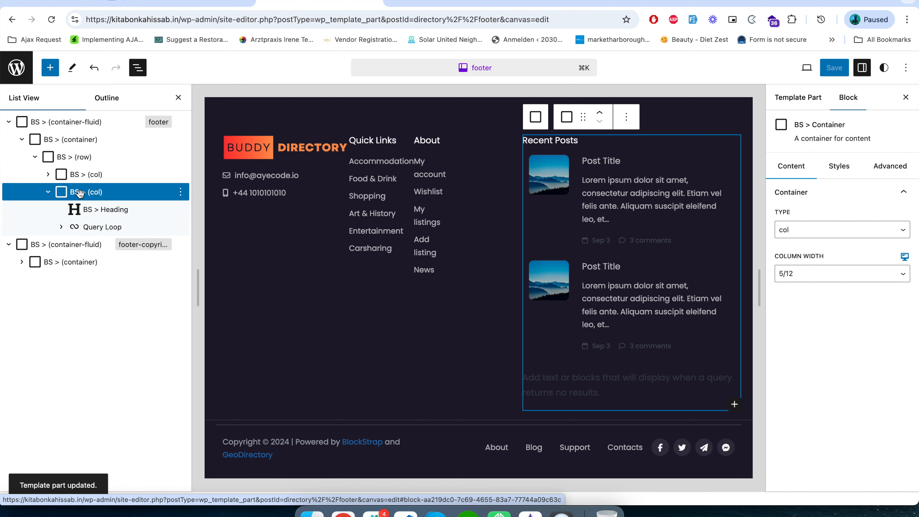
pyautogui.click(50, 176)
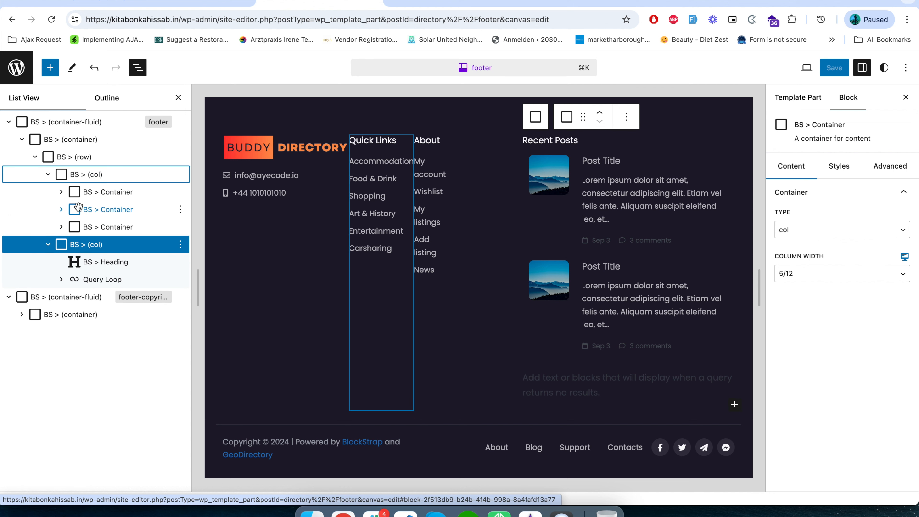
pyautogui.click(69, 210)
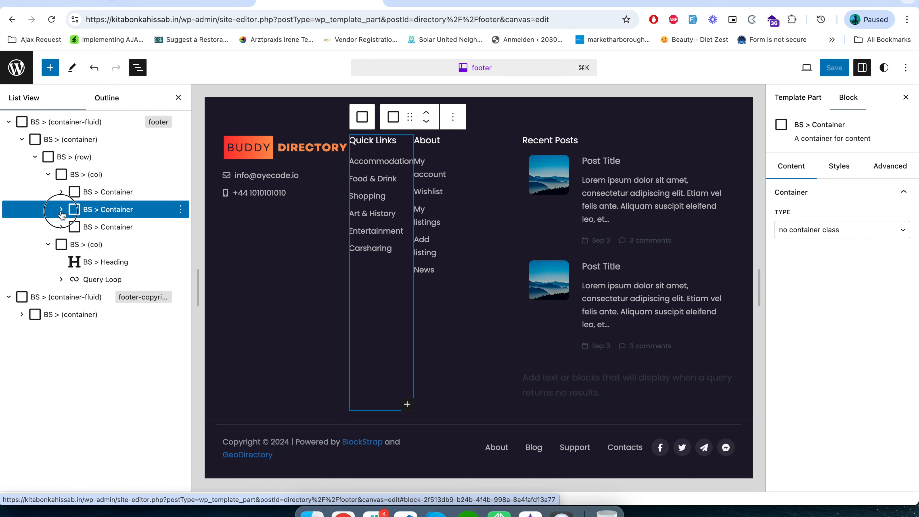
pyautogui.click(61, 209)
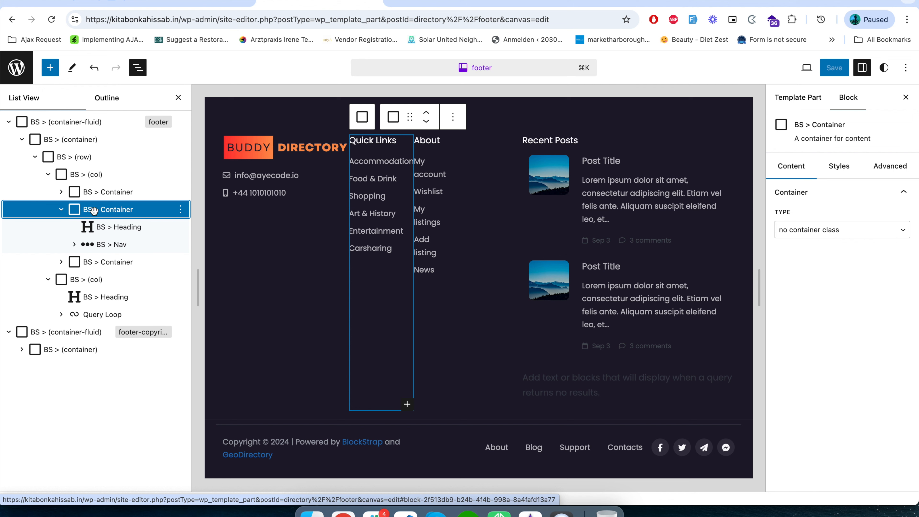
pyautogui.click(74, 244)
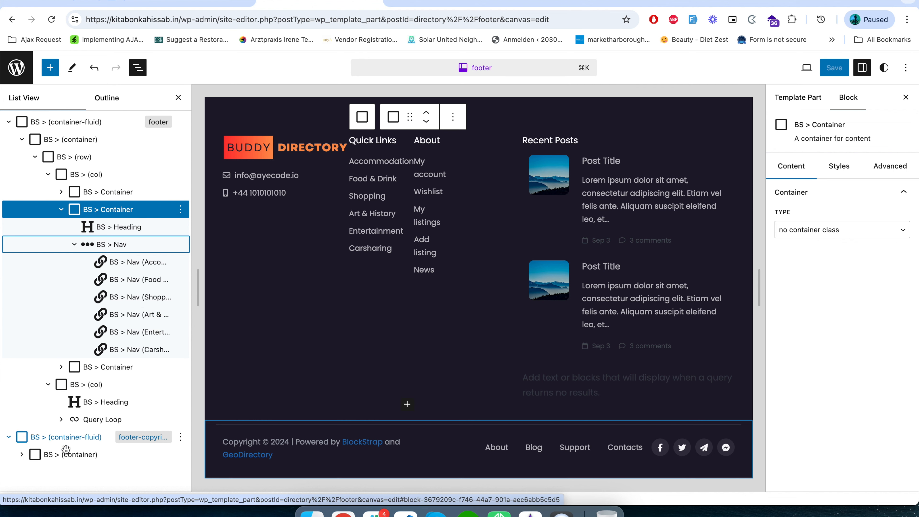
pyautogui.click(48, 437)
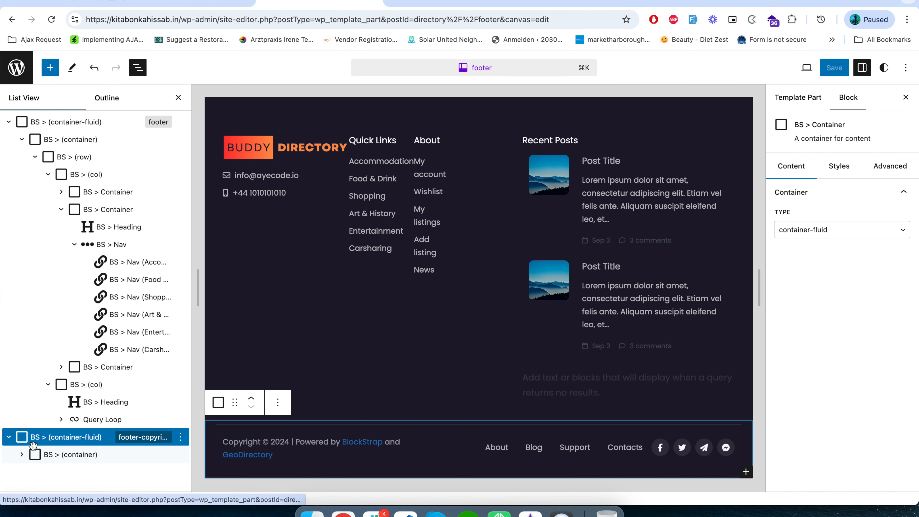
pyautogui.click(23, 455)
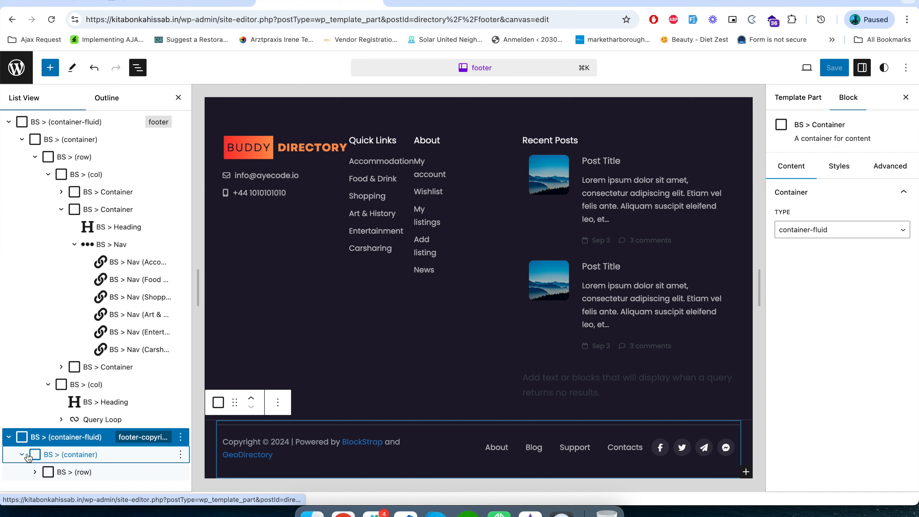
pyautogui.click(36, 472)
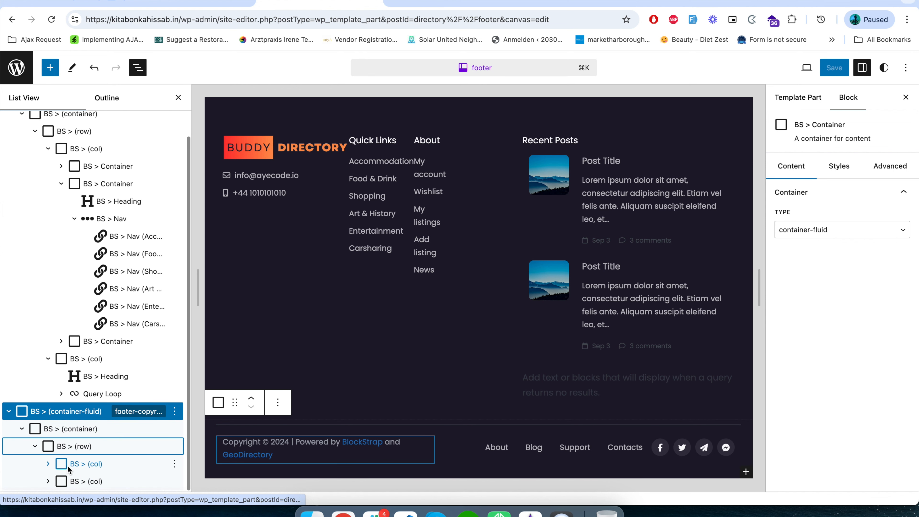
pyautogui.scroll(1, 75, 418)
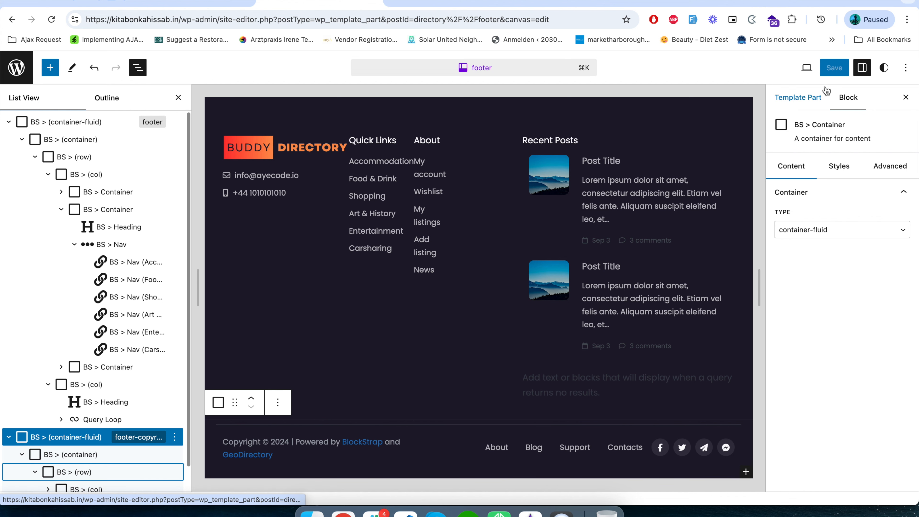
# Reload the live site to check the footer's new logo, and return to the footer editor
pyautogui.click(238, 2)
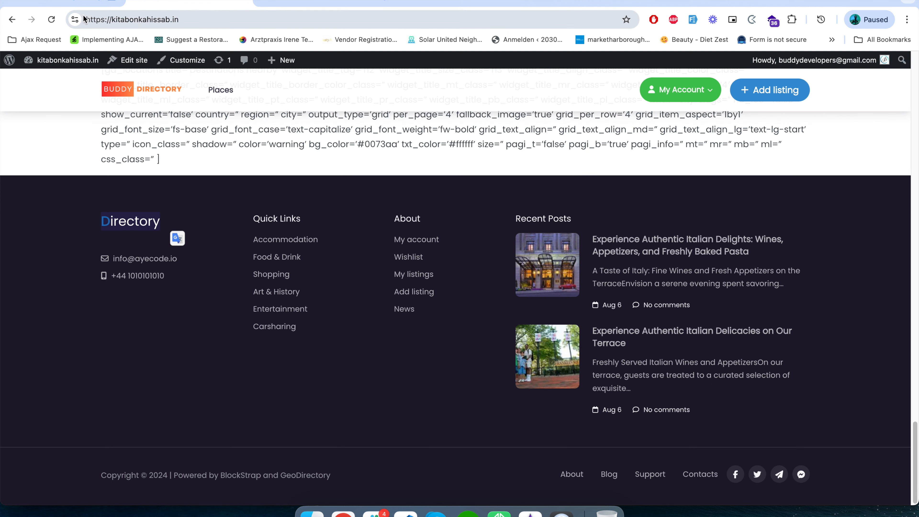
pyautogui.click(55, 23)
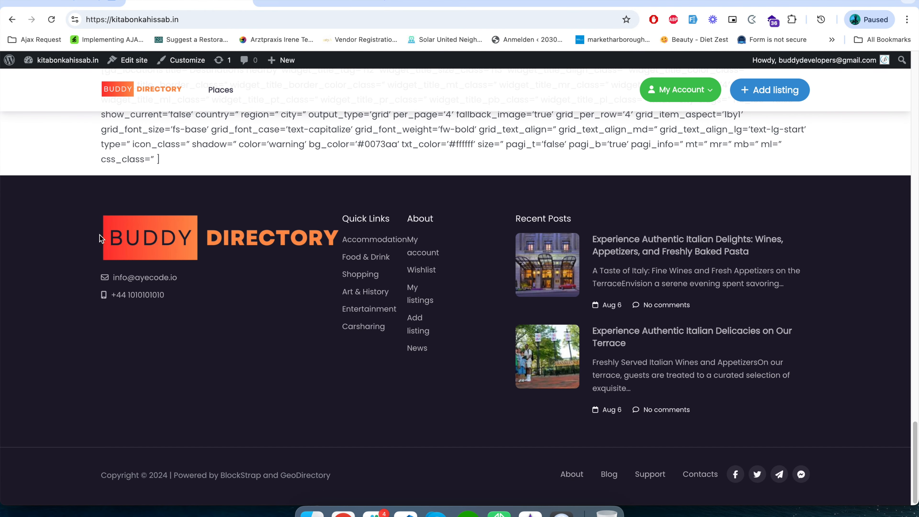
pyautogui.click(324, 5)
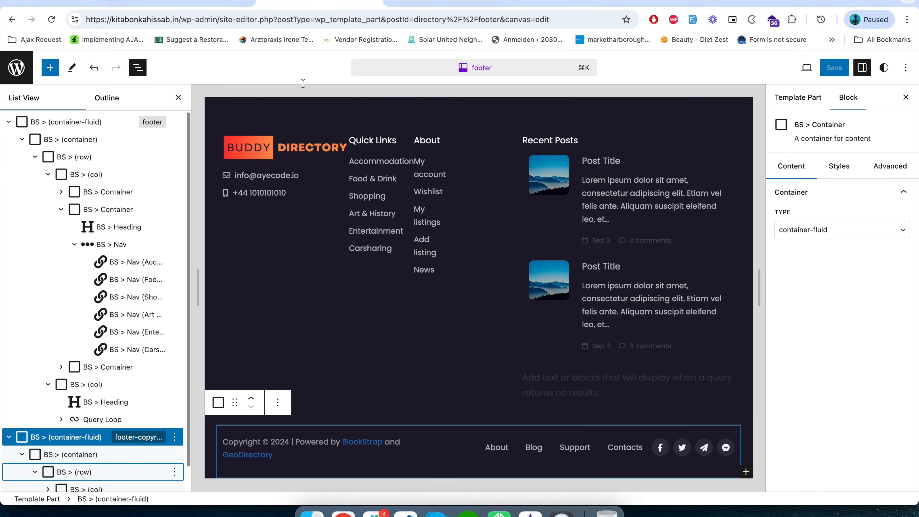
# Shrink the footer's Buddy Directory logo image to 141 px wide and save the footer template part
pyautogui.scroll(-1, 109, 416)
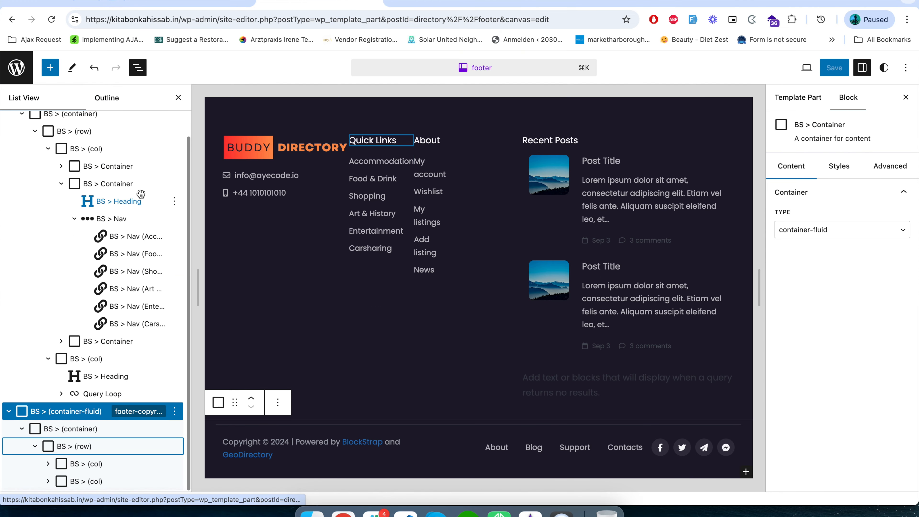
pyautogui.click(323, 175)
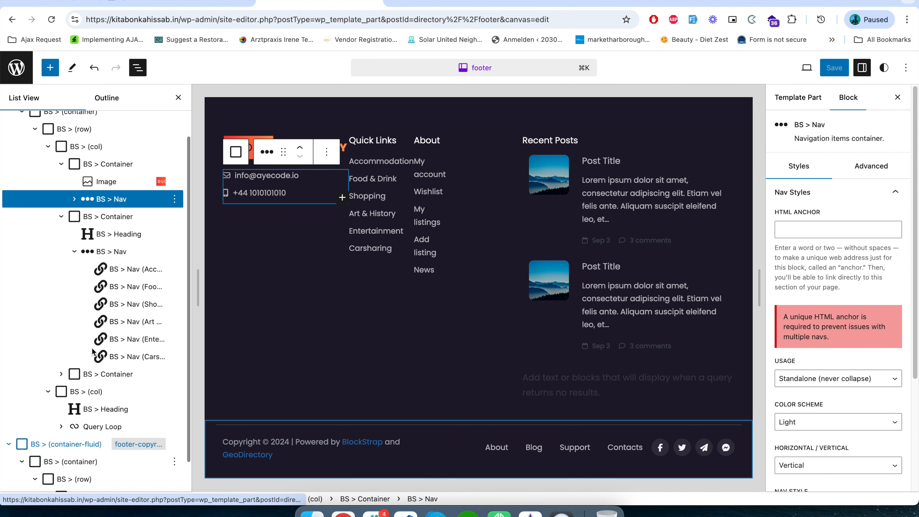
pyautogui.click(96, 182)
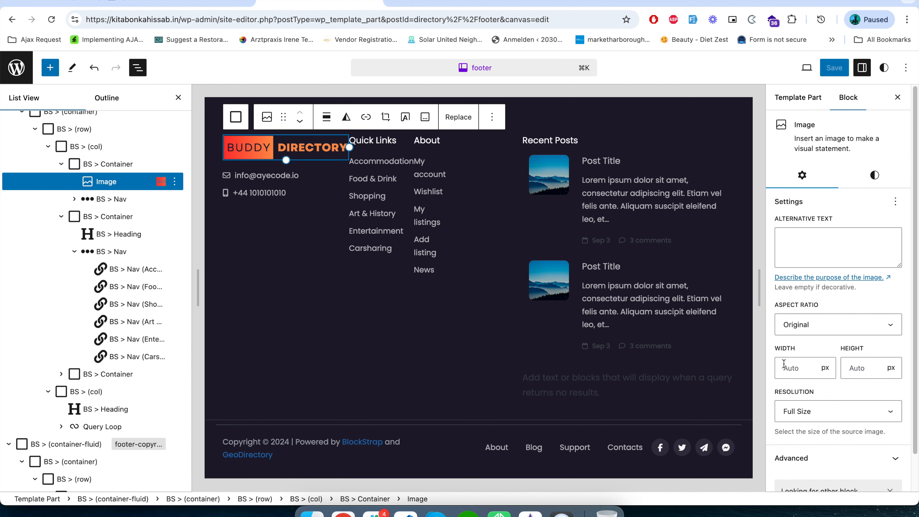
pyautogui.moveTo(347, 146); pyautogui.dragTo(299, 146)
pyautogui.click(845, 71)
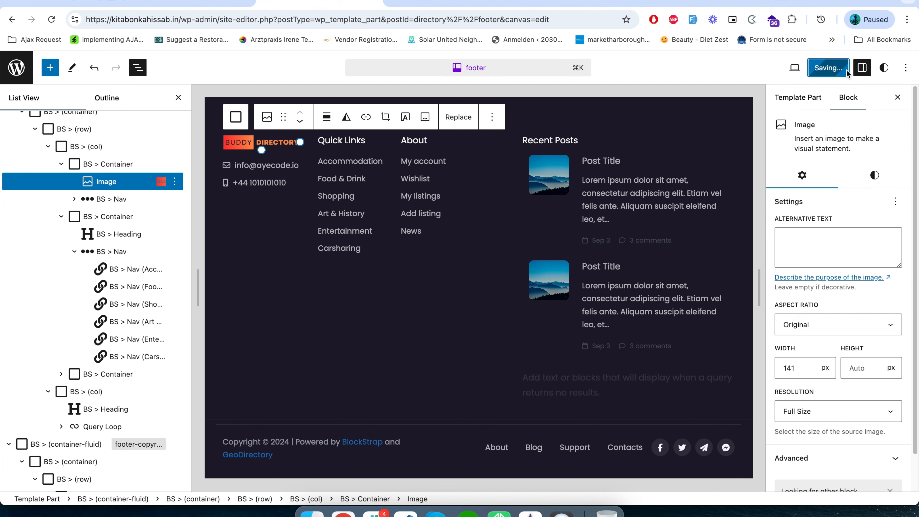
# Check the resized logo and column layout in the live site's footer
pyautogui.click(174, 1)
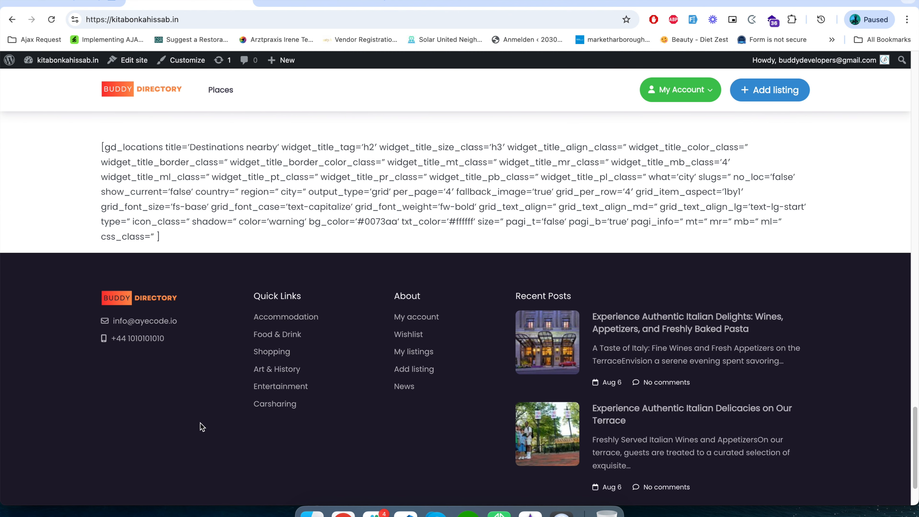
pyautogui.scroll(-3, 202, 427)
pyautogui.scroll(15, 200, 431)
pyautogui.scroll(-8, 198, 436)
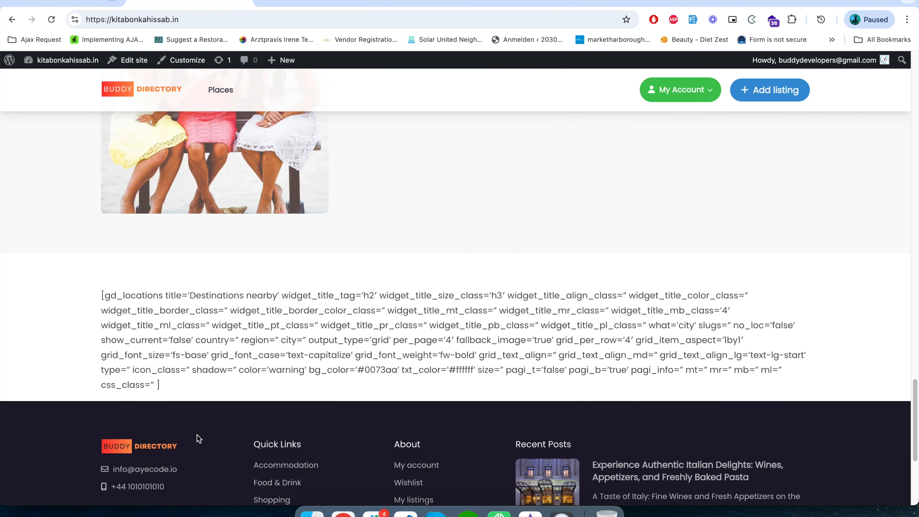
pyautogui.scroll(-5, 198, 437)
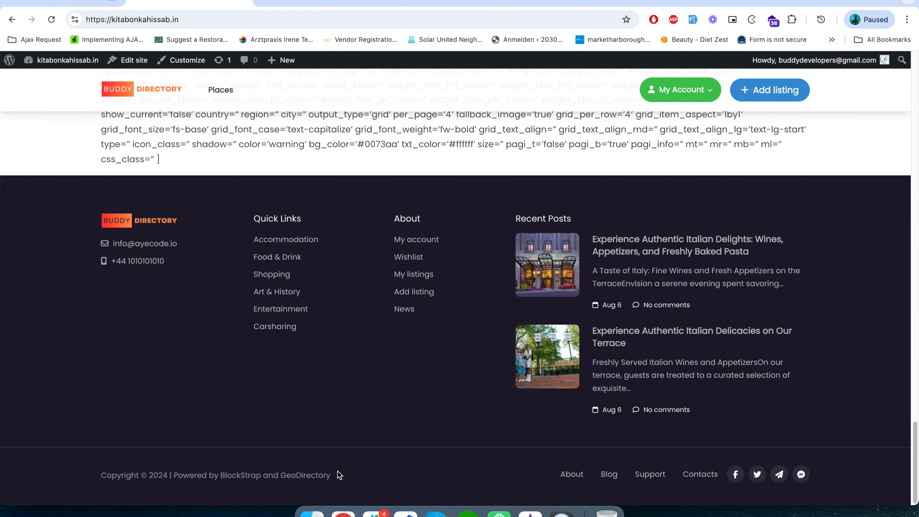
# Examine the live homepage's shortcode text, including the Destinations nearby section above the footer and the Explore heading
pyautogui.scroll(20, 339, 474)
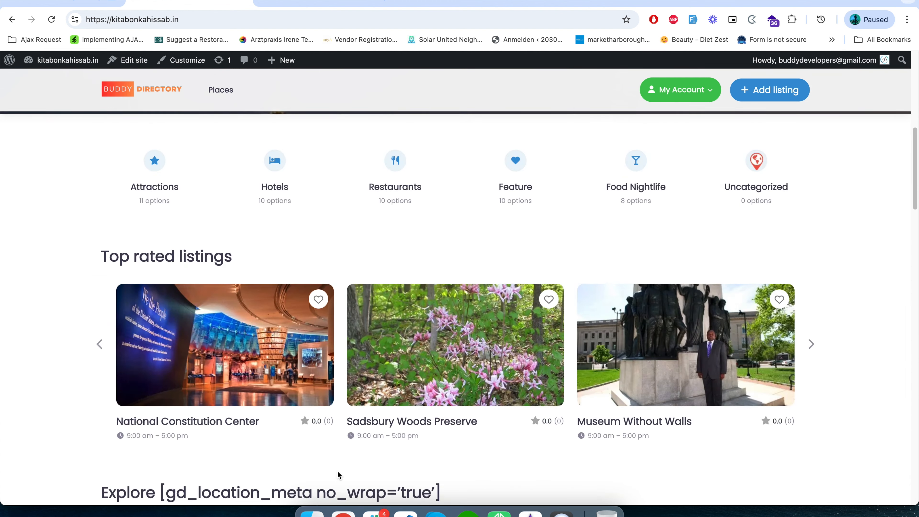
pyautogui.scroll(10, 337, 471)
pyautogui.scroll(-20, 400, 361)
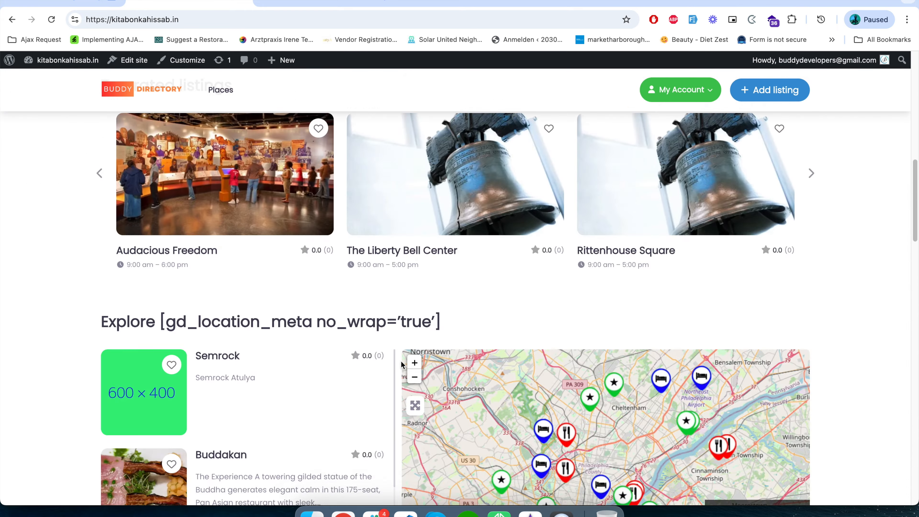
pyautogui.scroll(-3, 415, 352)
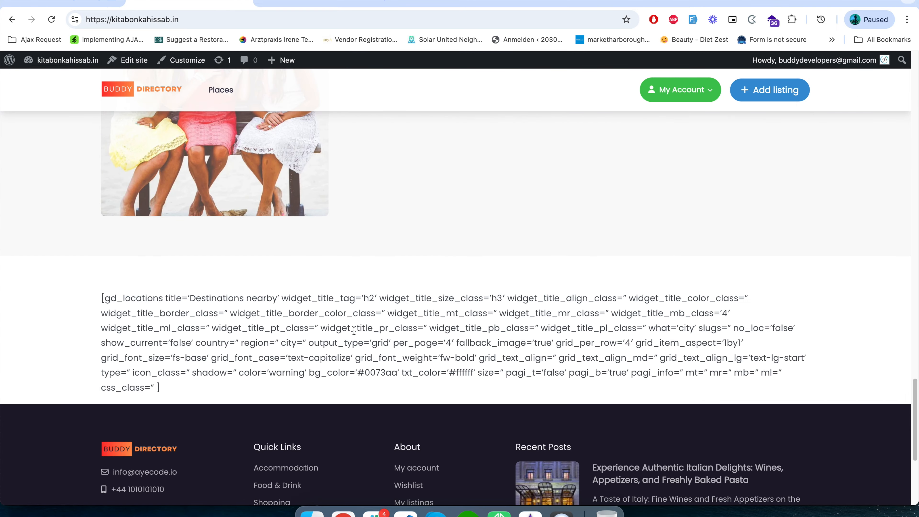
pyautogui.moveTo(95, 297); pyautogui.dragTo(174, 387)
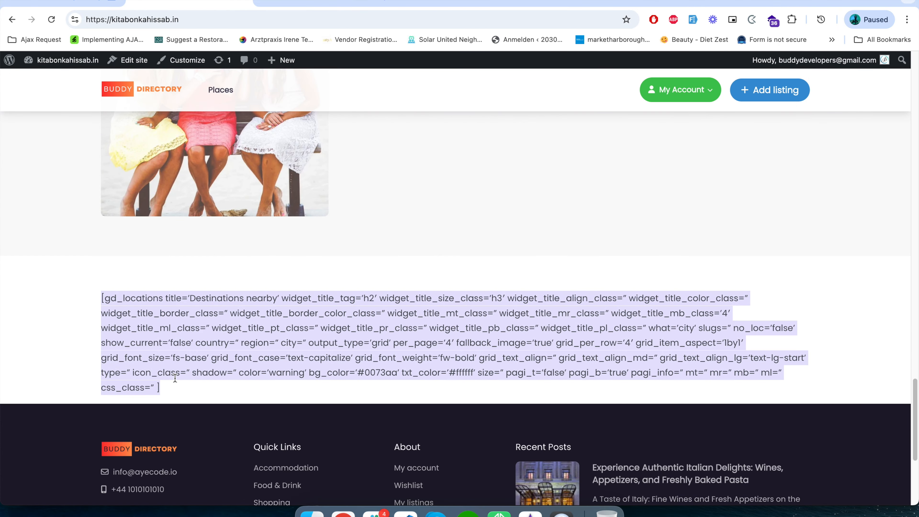
pyautogui.scroll(20, 175, 377)
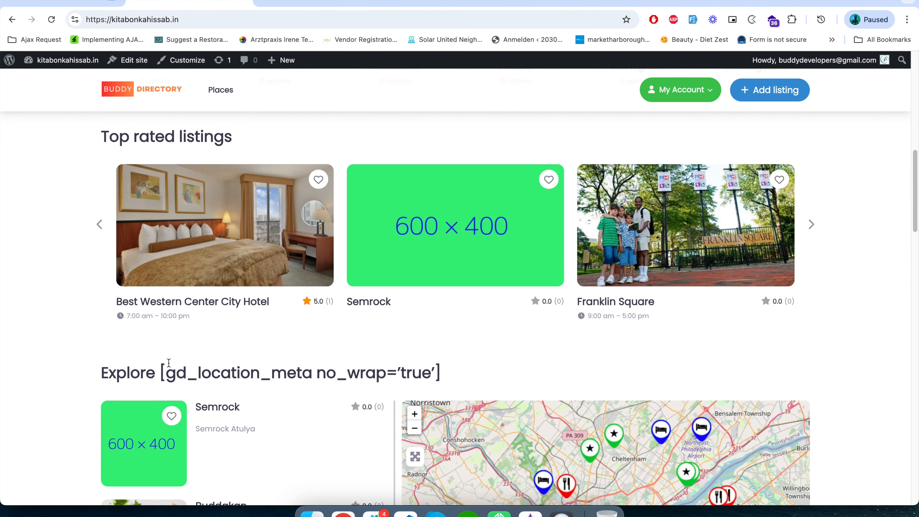
pyautogui.moveTo(160, 365); pyautogui.dragTo(414, 385)
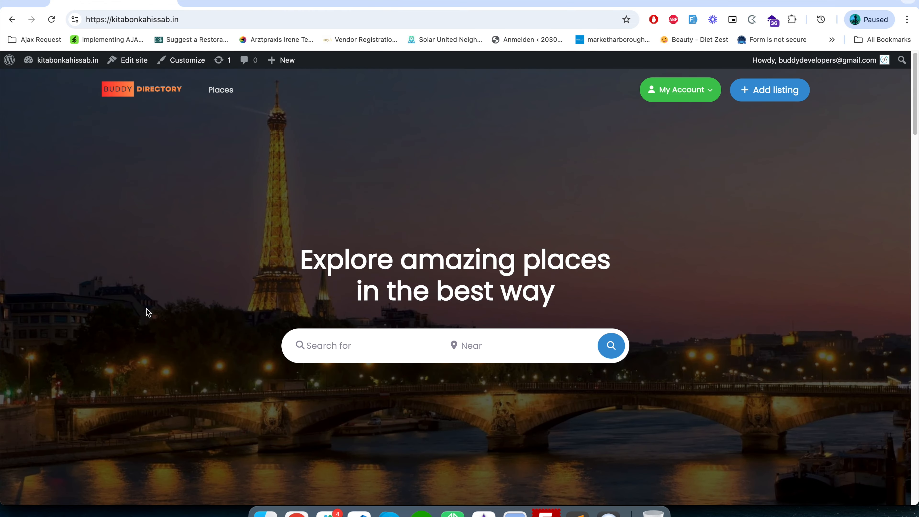
pyautogui.scroll(-15, 146, 308)
pyautogui.scroll(-5, 147, 323)
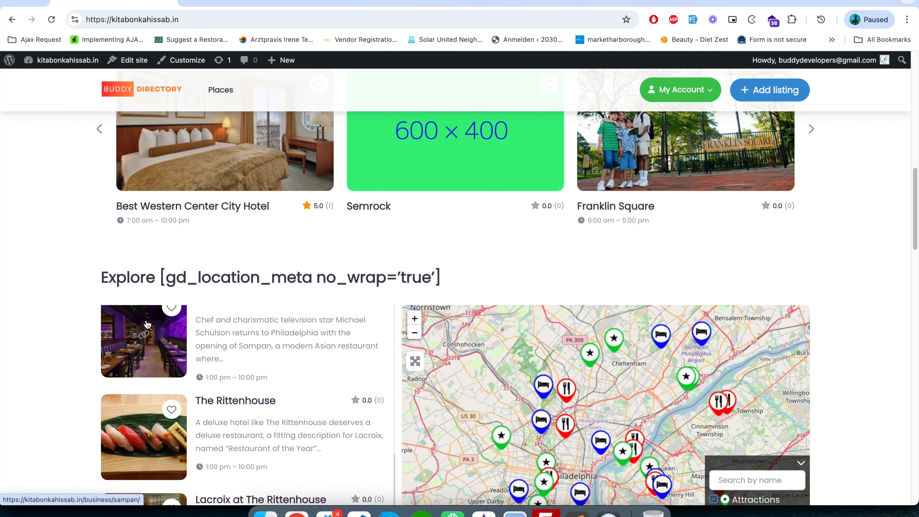
# Open the Front Page template for editing and replace the shortcode in the Explore heading so it reads Explore Business
pyautogui.click(128, 60)
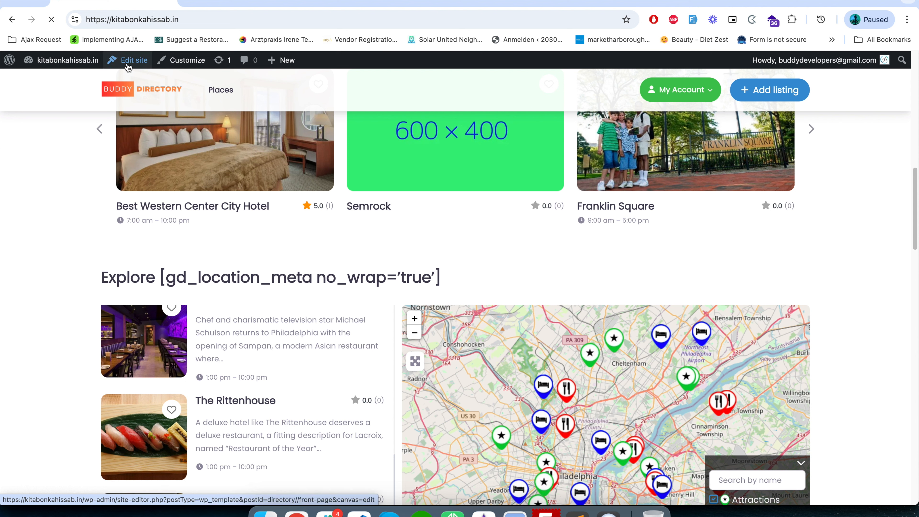
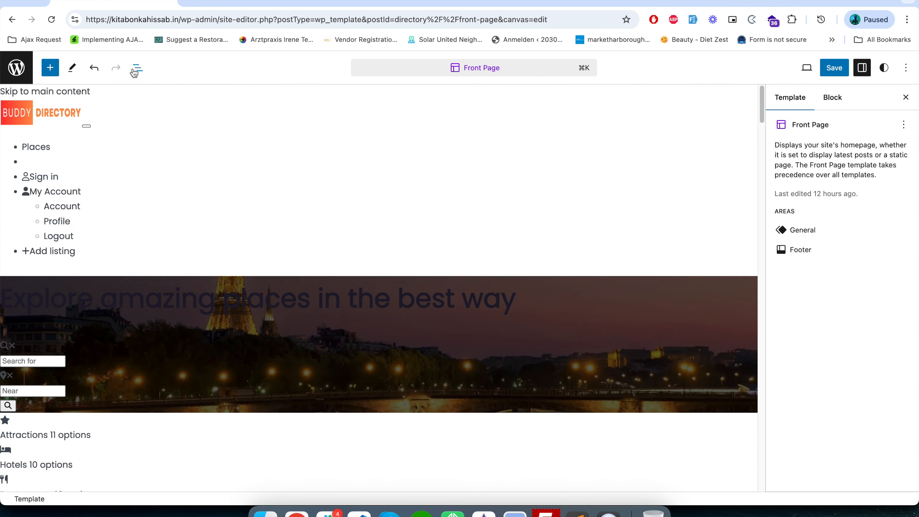
pyautogui.scroll(-15, 308, 275)
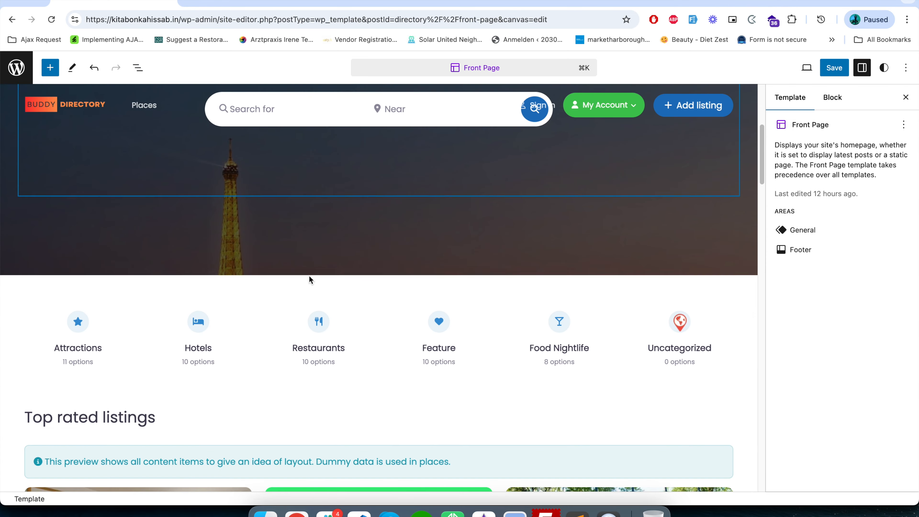
pyautogui.scroll(-5, 308, 276)
pyautogui.scroll(5, 308, 277)
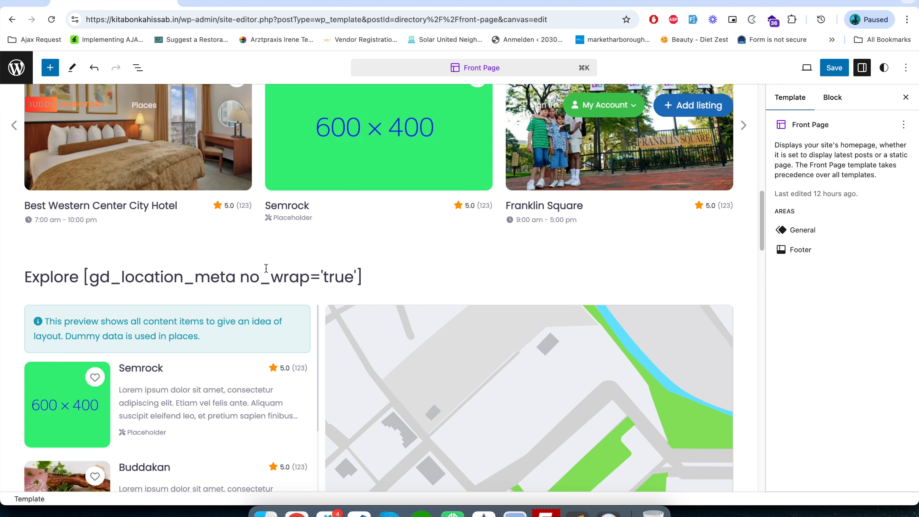
pyautogui.click(235, 274)
pyautogui.moveTo(85, 275); pyautogui.dragTo(361, 279)
pyautogui.press('BackSpace')
pyautogui.write('Business')
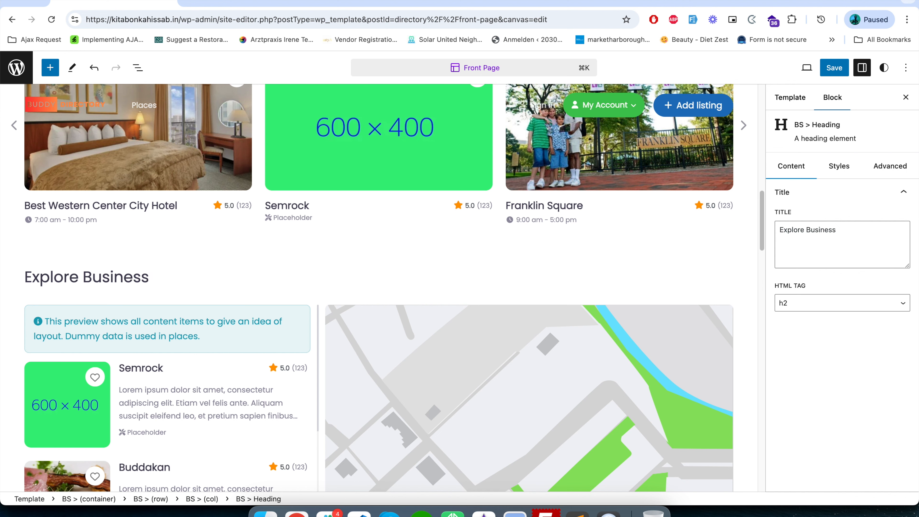
# Delete the unsupported Destinations nearby block and its emptied inner container above the footer, and save the Front Page template
pyautogui.scroll(-10, 300, 371)
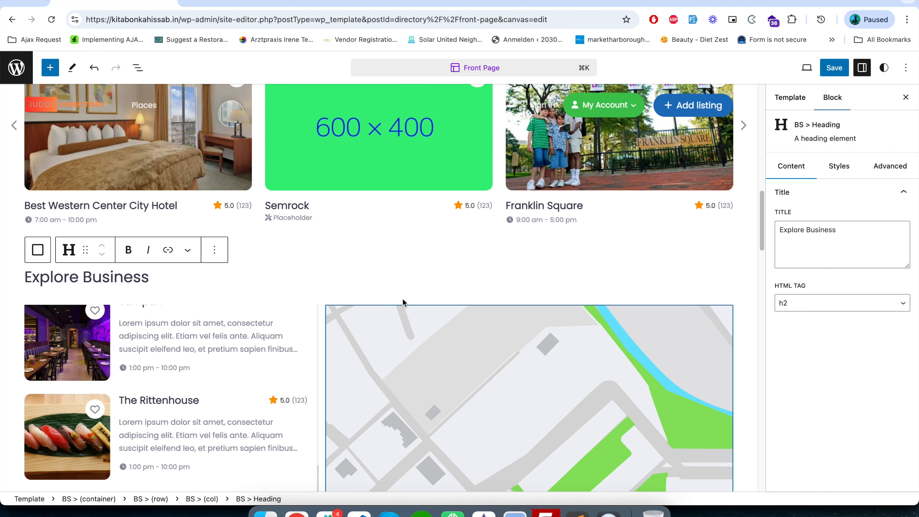
pyautogui.scroll(-15, 669, 298)
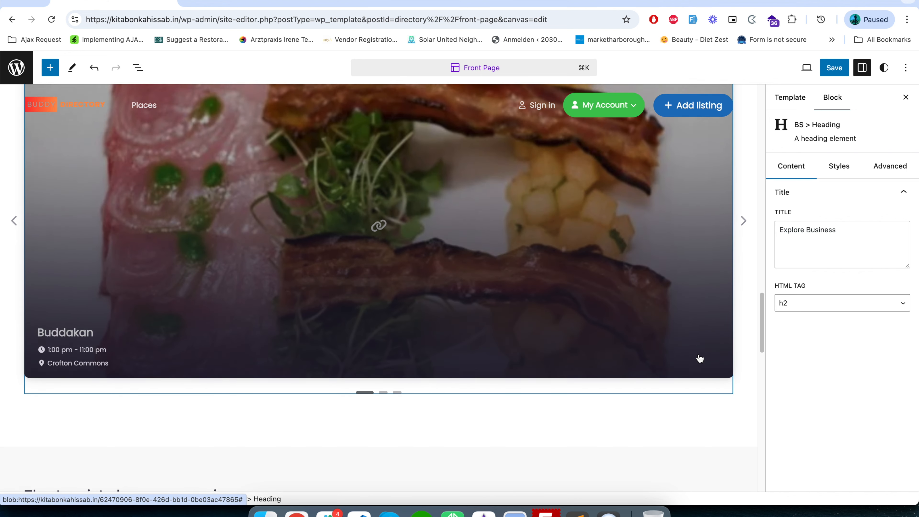
pyautogui.scroll(-6, 339, 276)
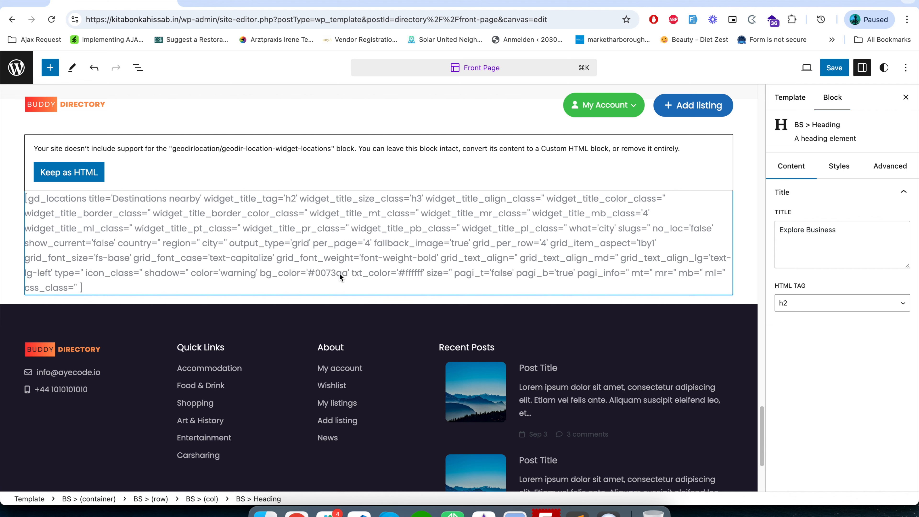
pyautogui.click(344, 252)
pyautogui.click(128, 116)
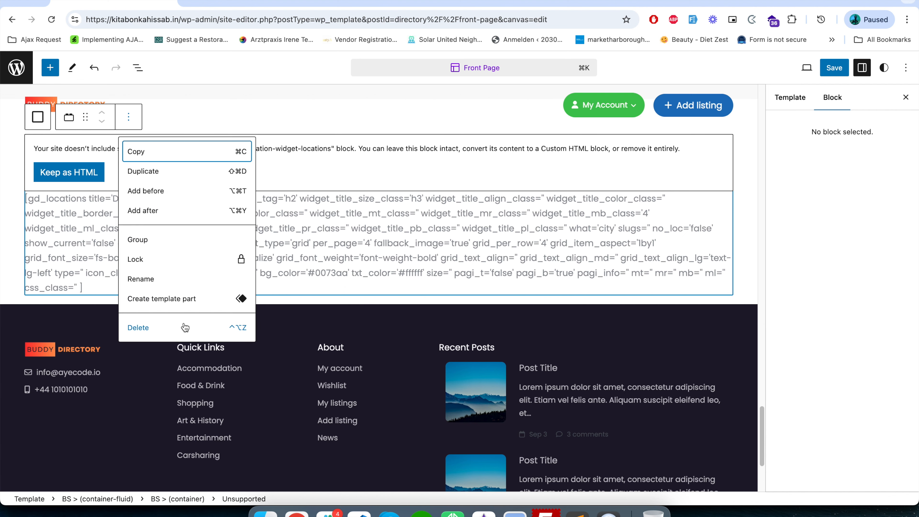
pyautogui.click(185, 327)
pyautogui.scroll(5, 178, 322)
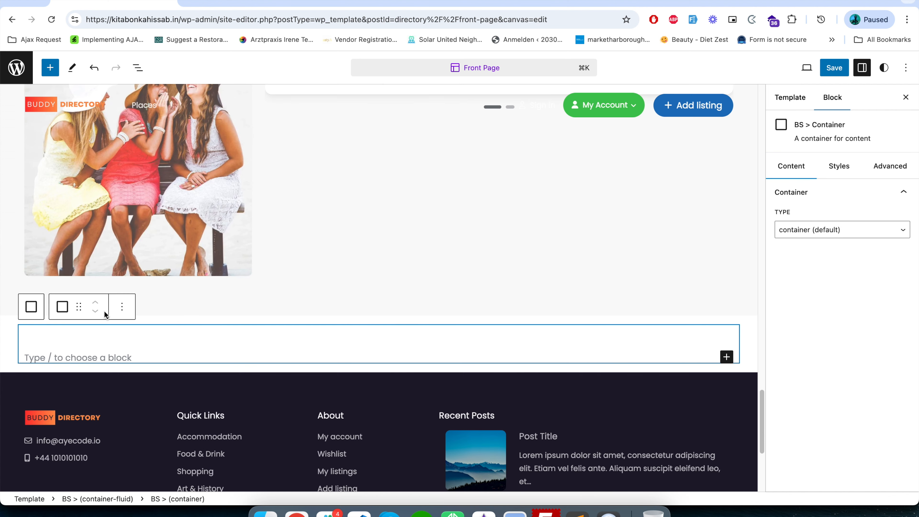
pyautogui.click(119, 307)
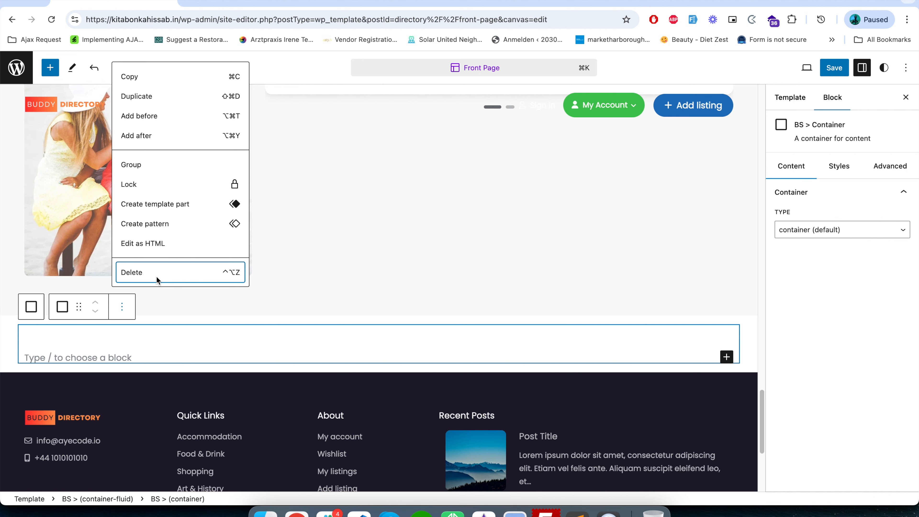
pyautogui.click(156, 276)
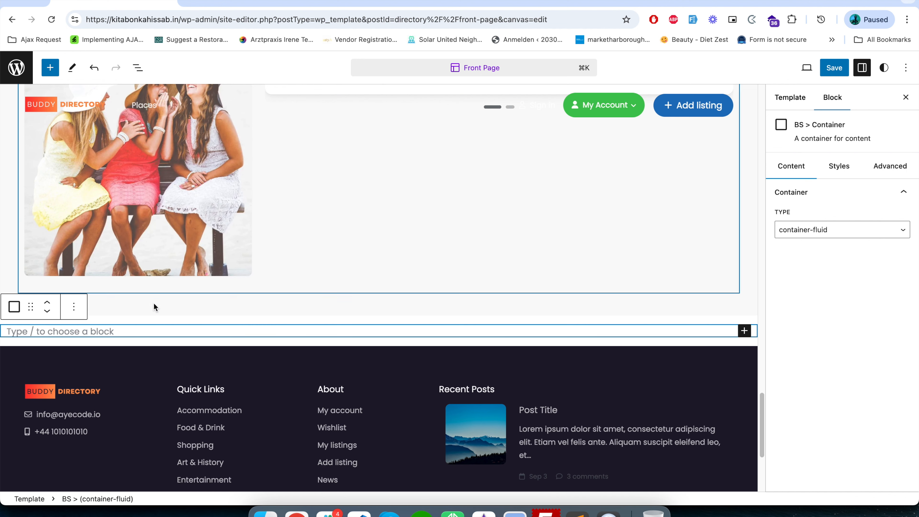
pyautogui.click(835, 68)
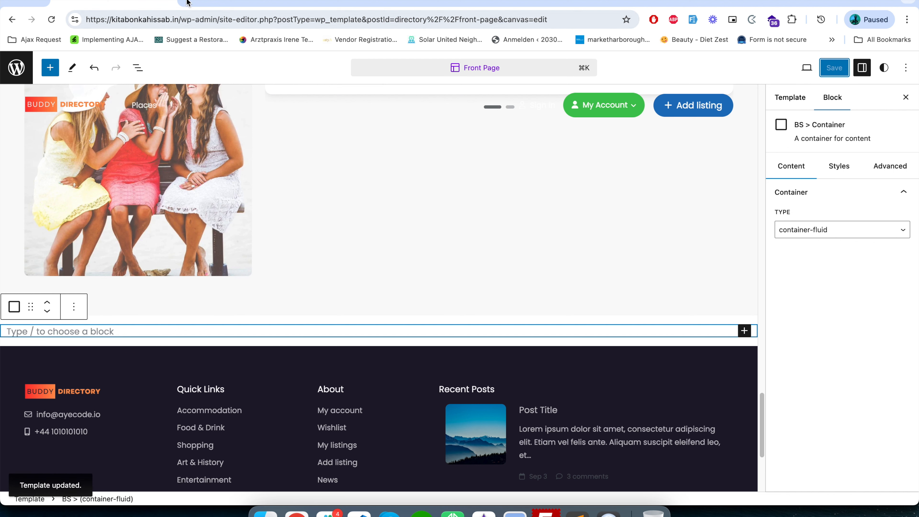
# View the live site in a new tab and check the Explore Business heading above the listings and map
pyautogui.click(807, 72)
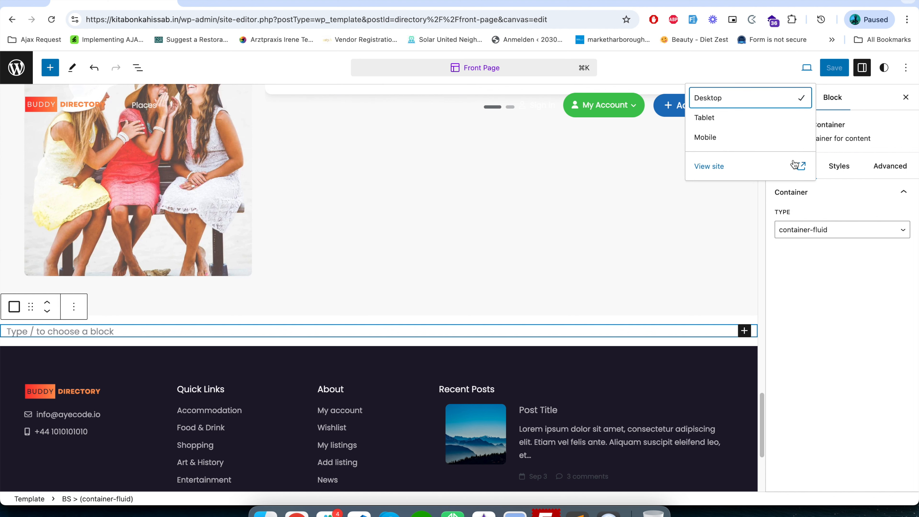
pyautogui.click(800, 166)
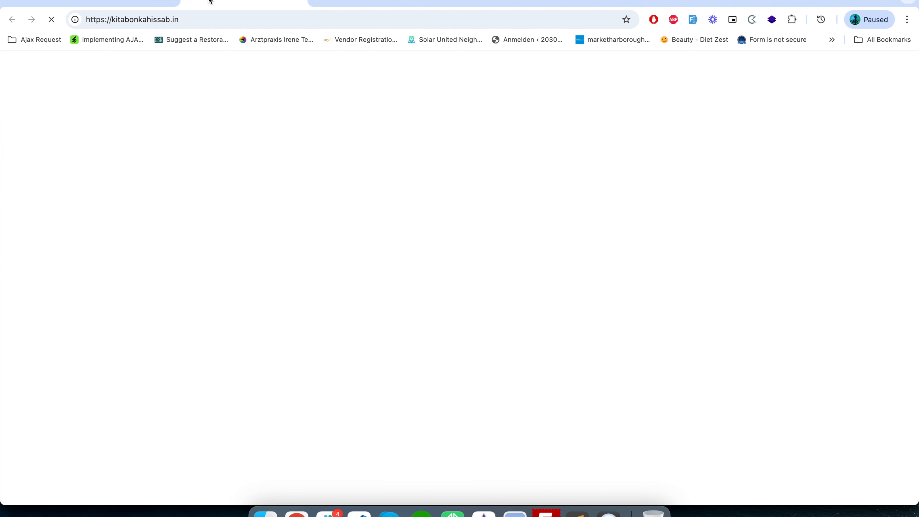
pyautogui.scroll(-15, 305, 319)
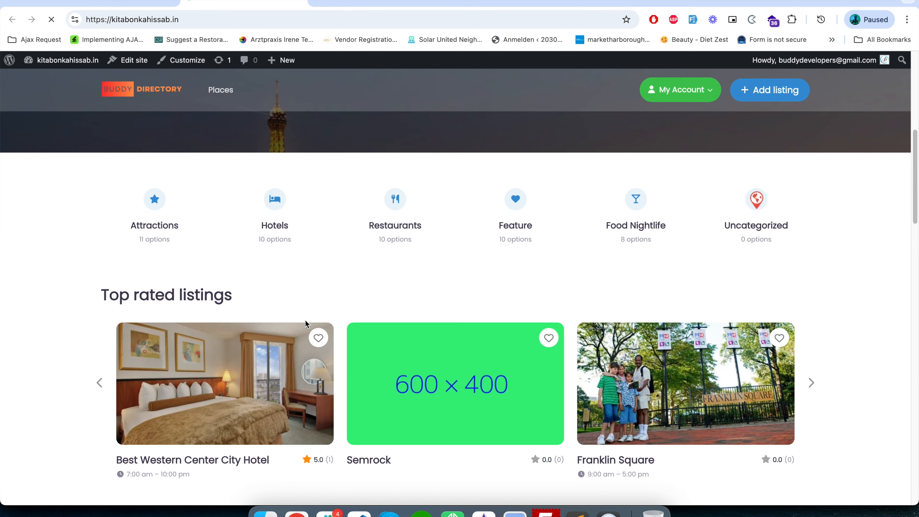
pyautogui.scroll(5, 304, 321)
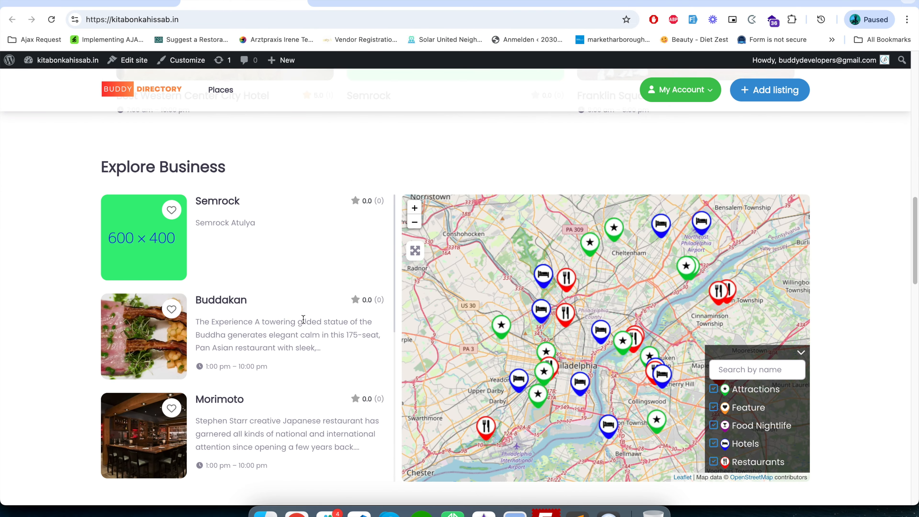
pyautogui.moveTo(160, 257); pyautogui.dragTo(232, 260)
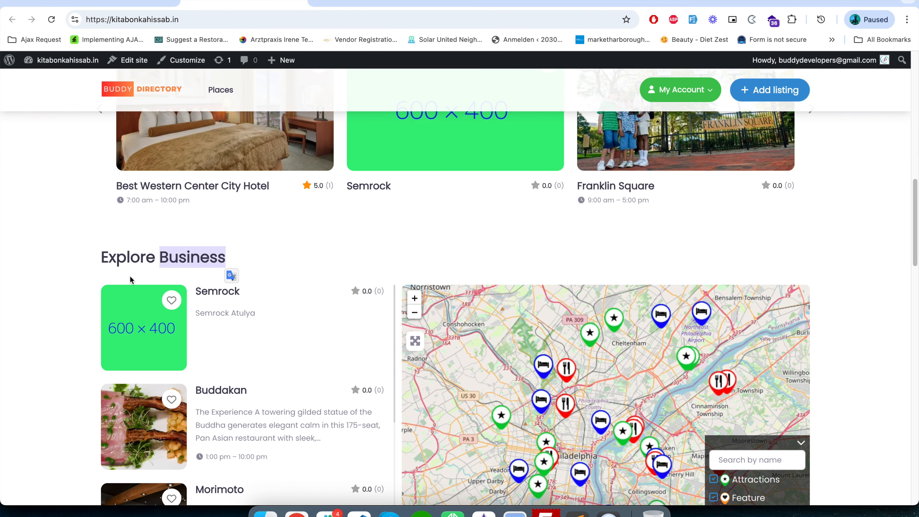
# Check the live homepage sections around and below the Explore Business heading
pyautogui.scroll(-15, 138, 279)
pyautogui.scroll(-10, 146, 293)
pyautogui.scroll(20, 147, 289)
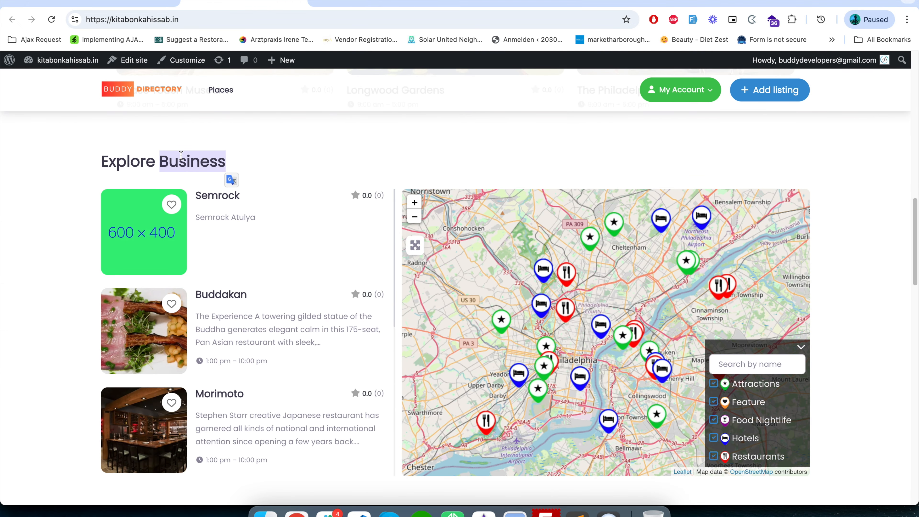
# Open the Front Page template in the site editor from the dashboard and review its listings, map and Top Restaurants sections
pyautogui.moveTo(85, 70)
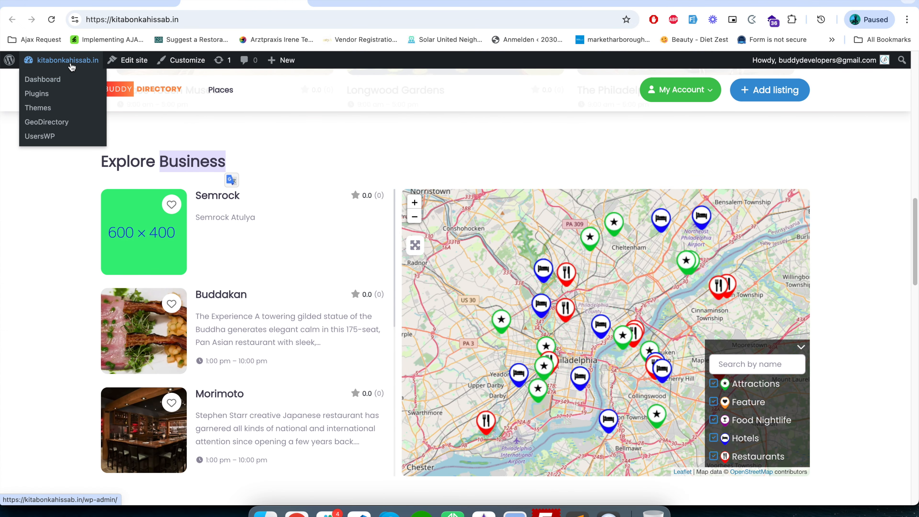
pyautogui.click(55, 79)
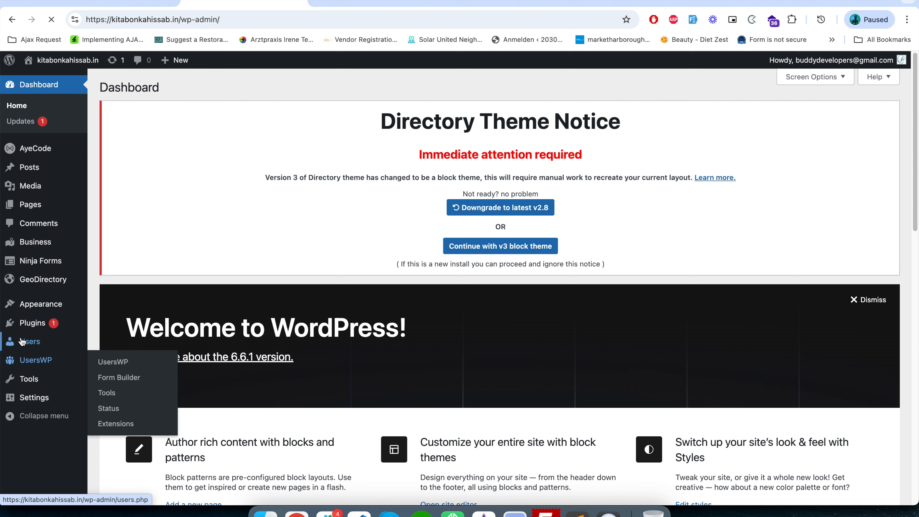
pyautogui.moveTo(37, 310)
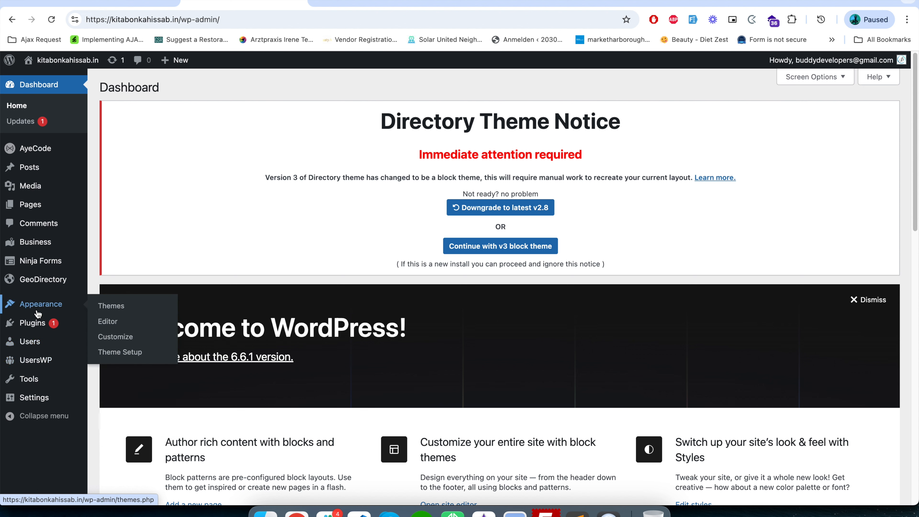
pyautogui.click(106, 321)
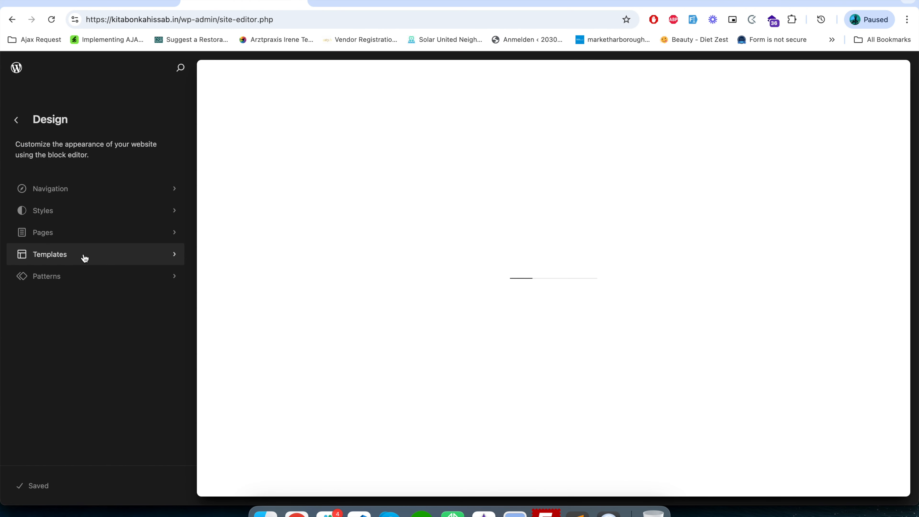
pyautogui.click(84, 258)
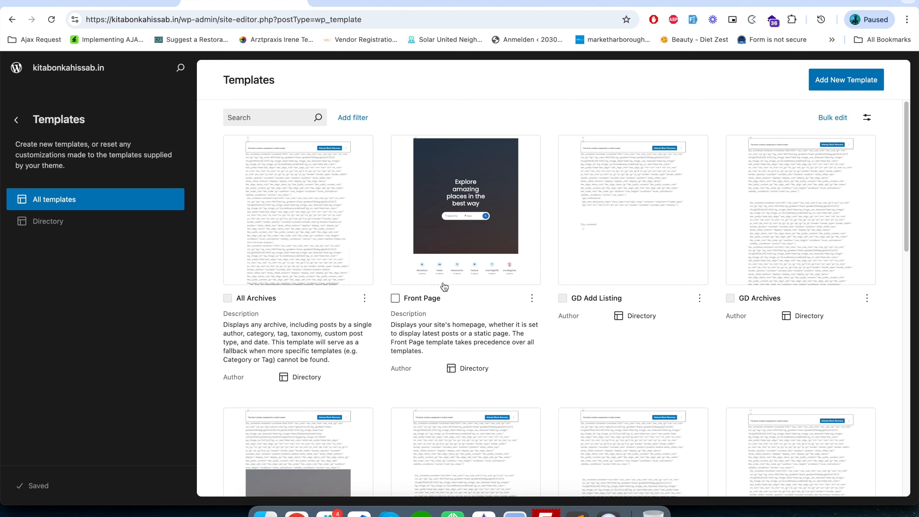
pyautogui.click(478, 235)
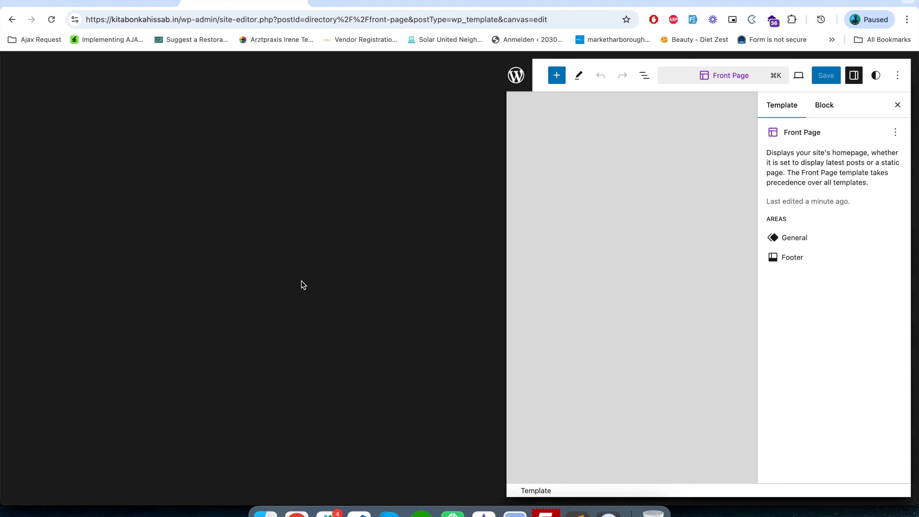
pyautogui.scroll(-20, 397, 412)
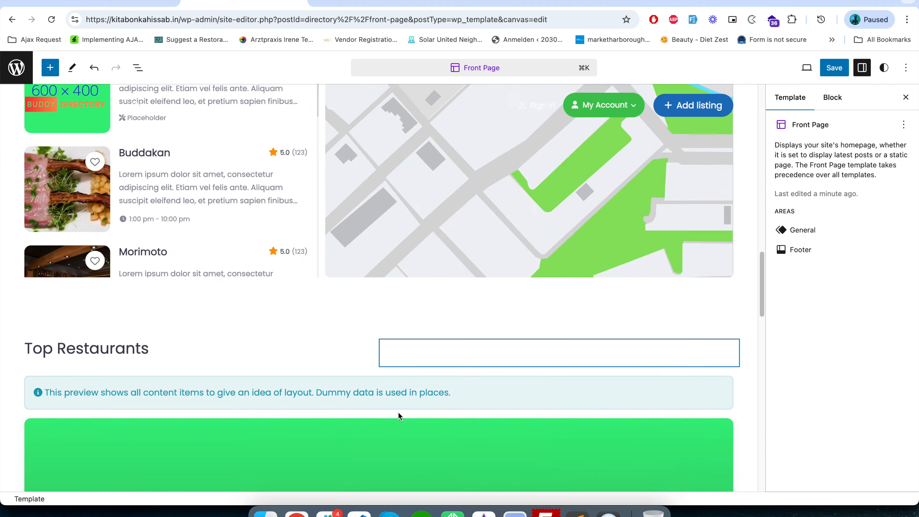
pyautogui.scroll(6, 398, 412)
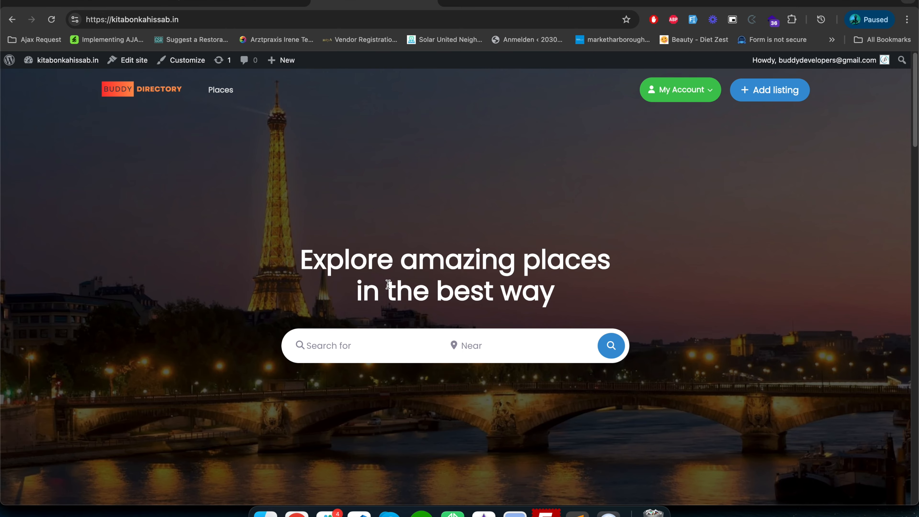
# Review the live homepage, including the Explore Business listings with the map and the Top Restaurants carousel
pyautogui.scroll(-15, 388, 283)
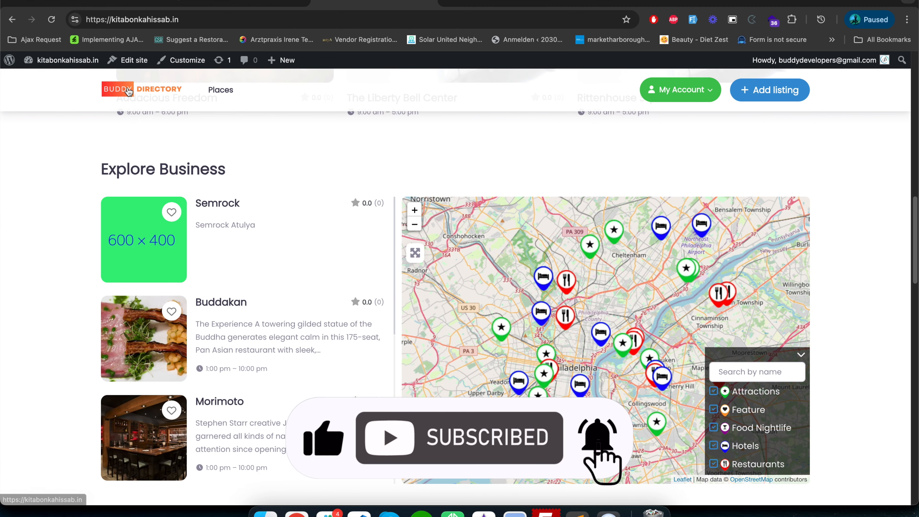
pyautogui.scroll(-8, 383, 297)
pyautogui.scroll(-20, 384, 296)
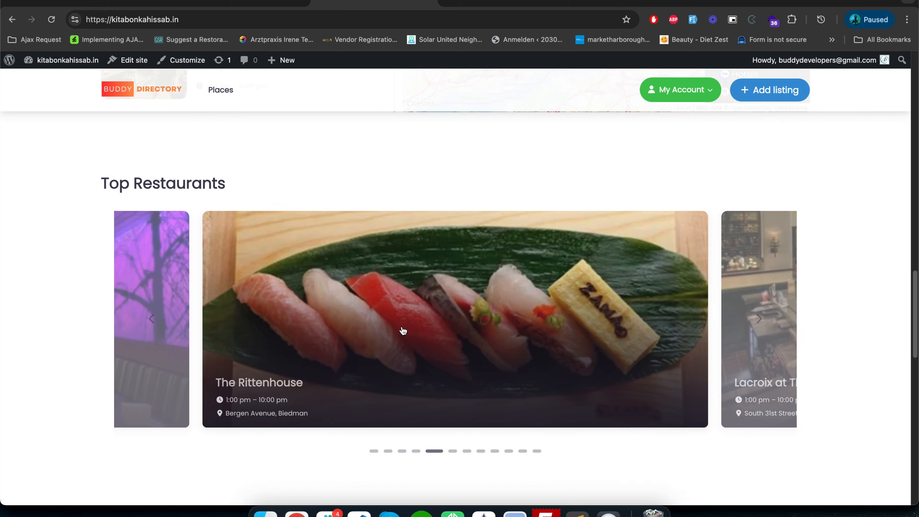
pyautogui.scroll(12, 395, 323)
pyautogui.scroll(10, 395, 323)
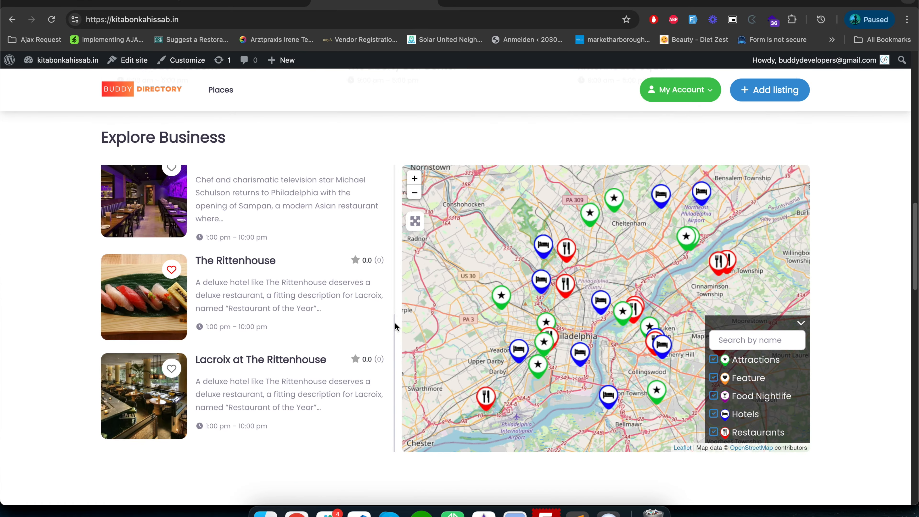
pyautogui.scroll(-11, 395, 324)
pyautogui.scroll(-5, 394, 322)
pyautogui.scroll(15, 395, 322)
pyautogui.scroll(10, 388, 323)
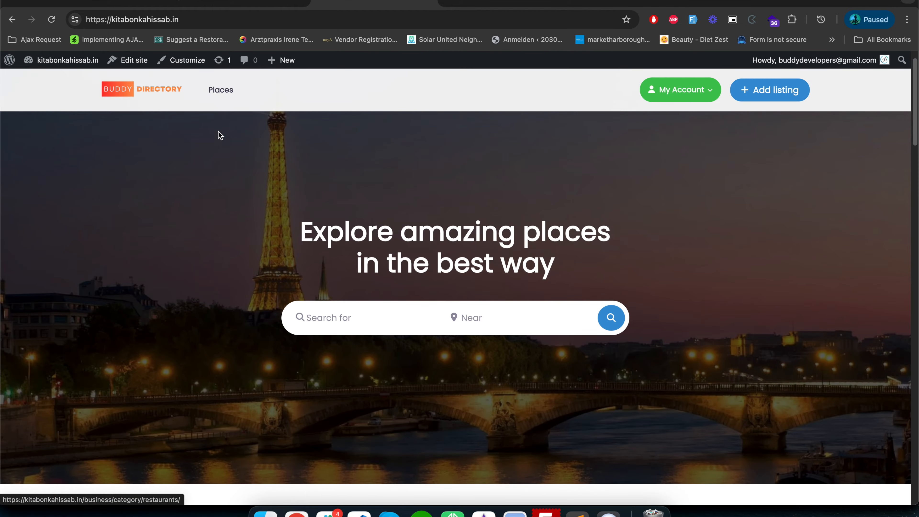
# Open the Places page from the site header and review the business listing grid, the map and the pagination
pyautogui.click(224, 94)
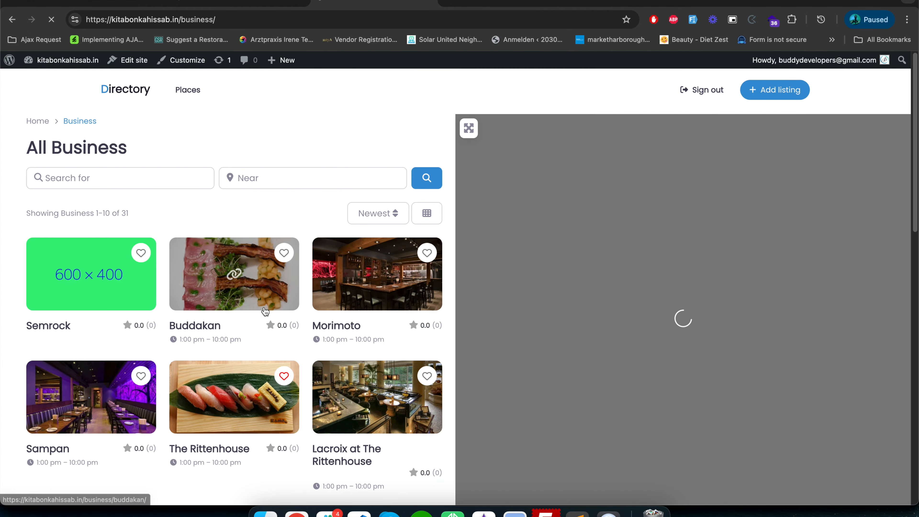
pyautogui.scroll(-15, 261, 308)
pyautogui.scroll(15, 213, 271)
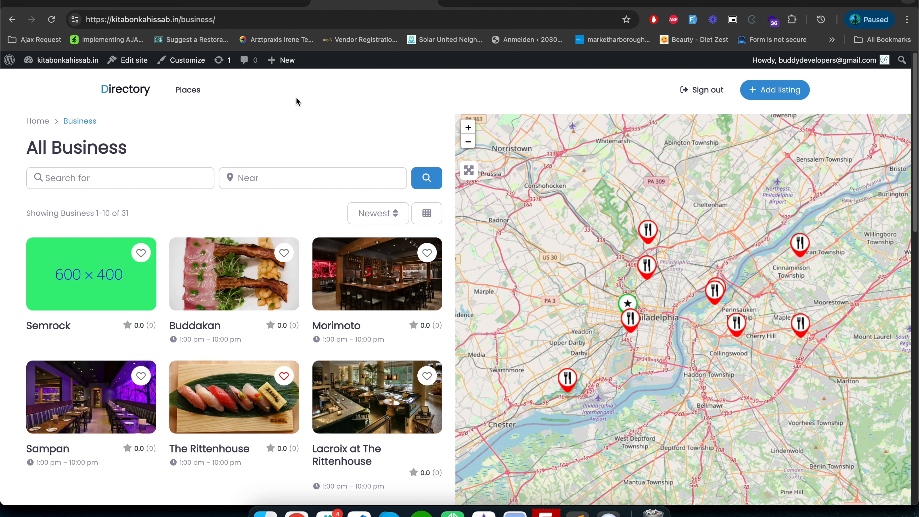
pyautogui.scroll(-5, 300, 109)
pyautogui.scroll(-20, 311, 162)
pyautogui.scroll(19, 311, 162)
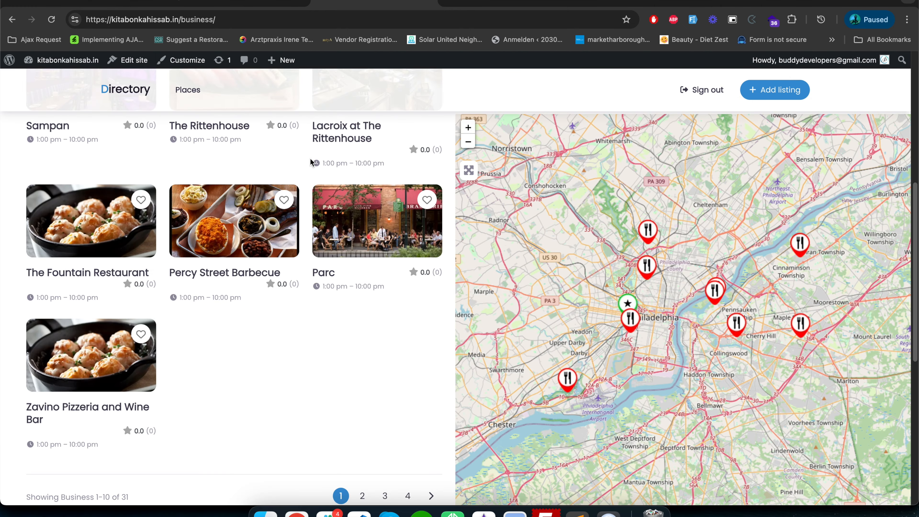
pyautogui.scroll(15, 310, 158)
# Run a business search with the keyword and location left empty and look over the results
pyautogui.click(428, 179)
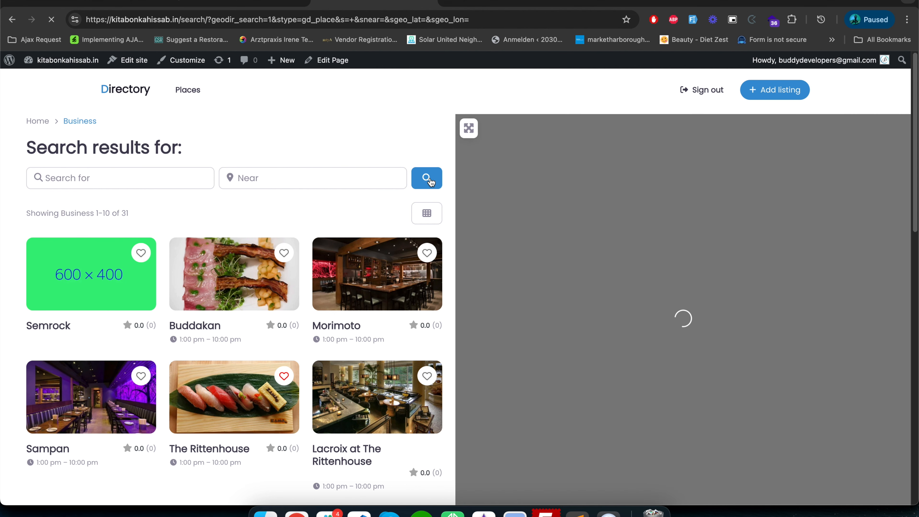
pyautogui.scroll(-3, 340, 274)
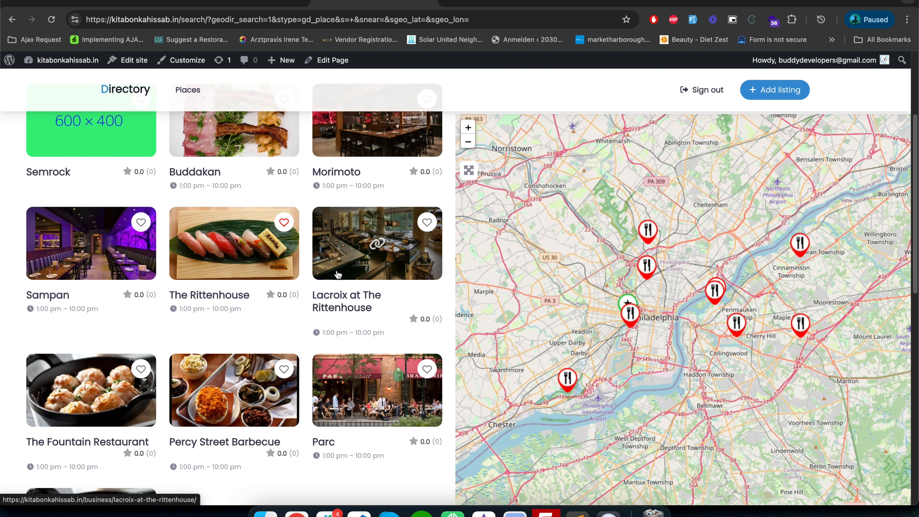
pyautogui.scroll(3, 336, 271)
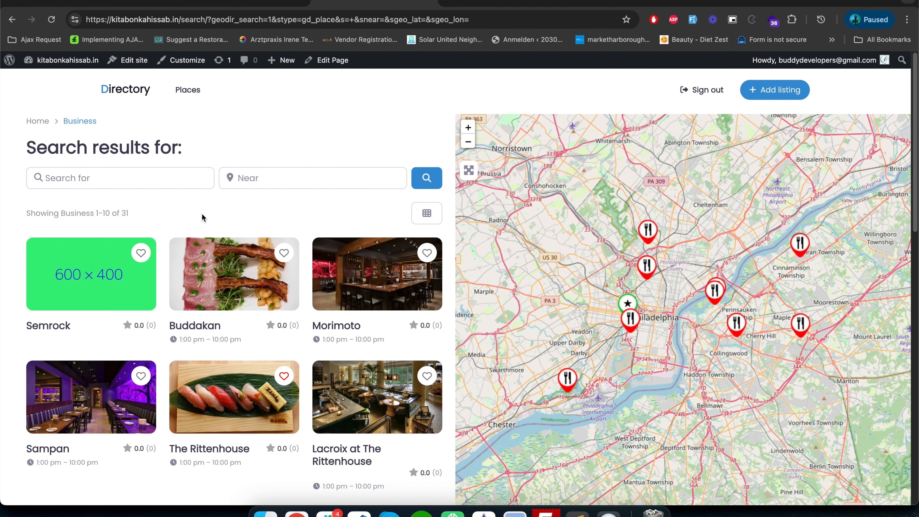
# Open the Semrock listing and examine its image, profile, photos and details such as category and address
pyautogui.click(75, 274)
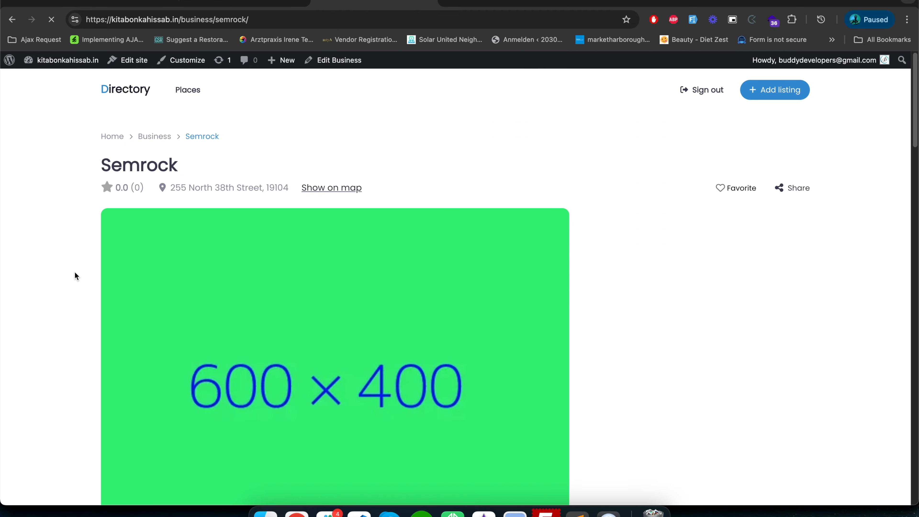
pyautogui.scroll(-7, 85, 334)
pyautogui.scroll(7, 85, 335)
pyautogui.scroll(-15, 86, 335)
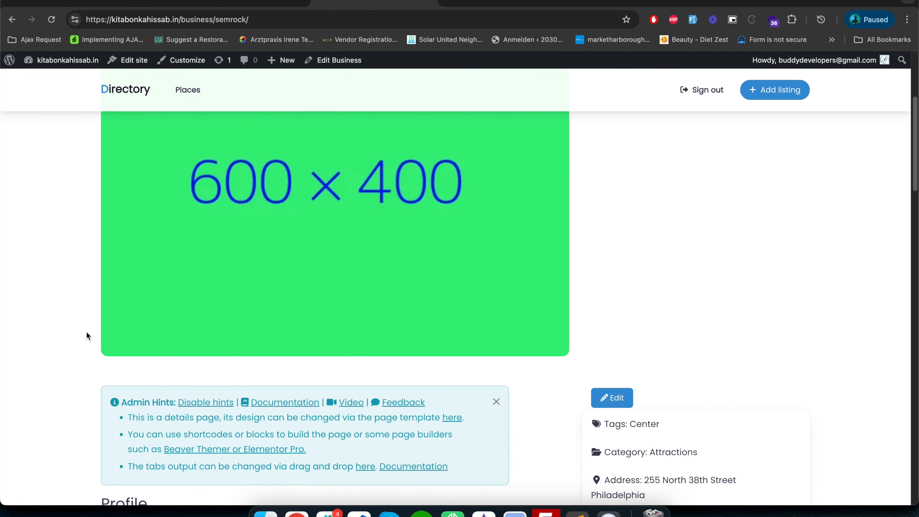
pyautogui.scroll(15, 86, 334)
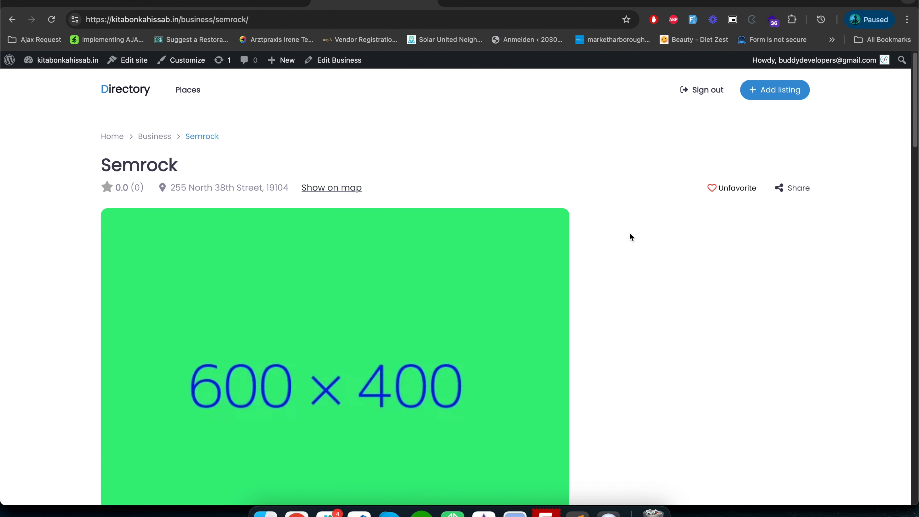
pyautogui.scroll(-8, 635, 252)
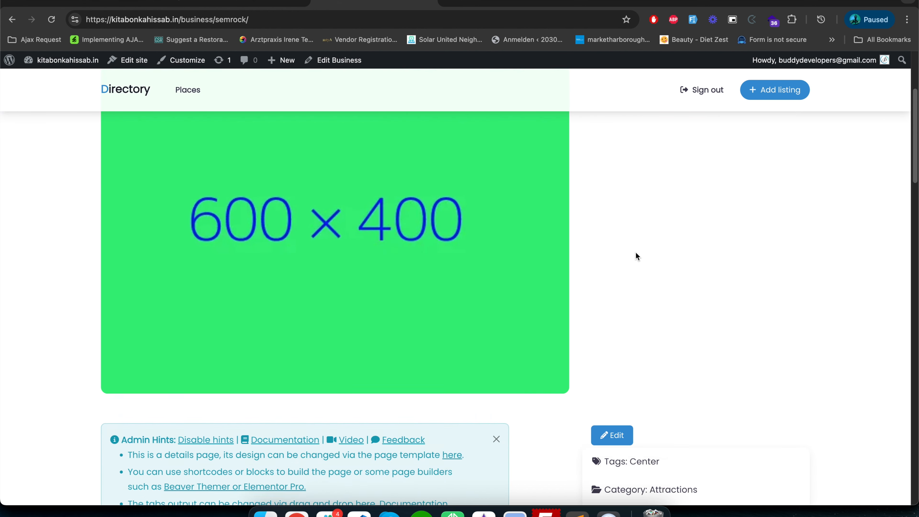
pyautogui.scroll(-1, 635, 252)
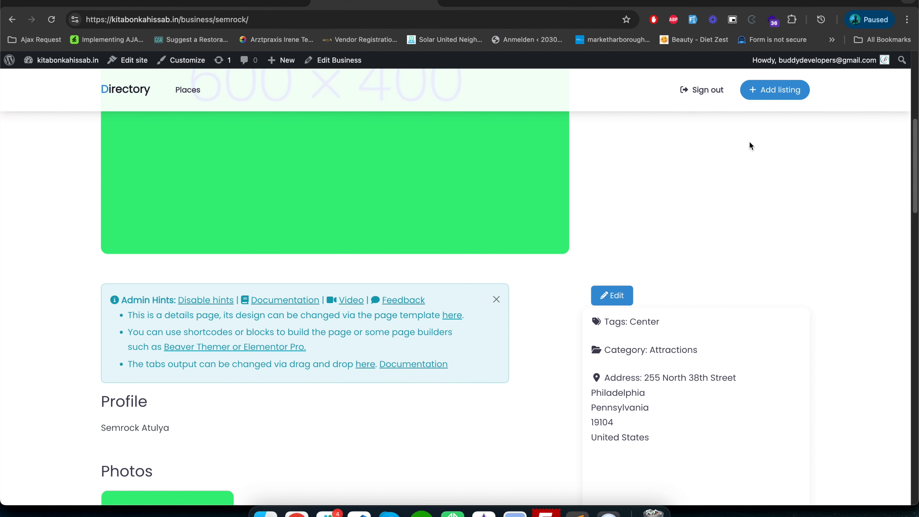
pyautogui.scroll(5, 489, 292)
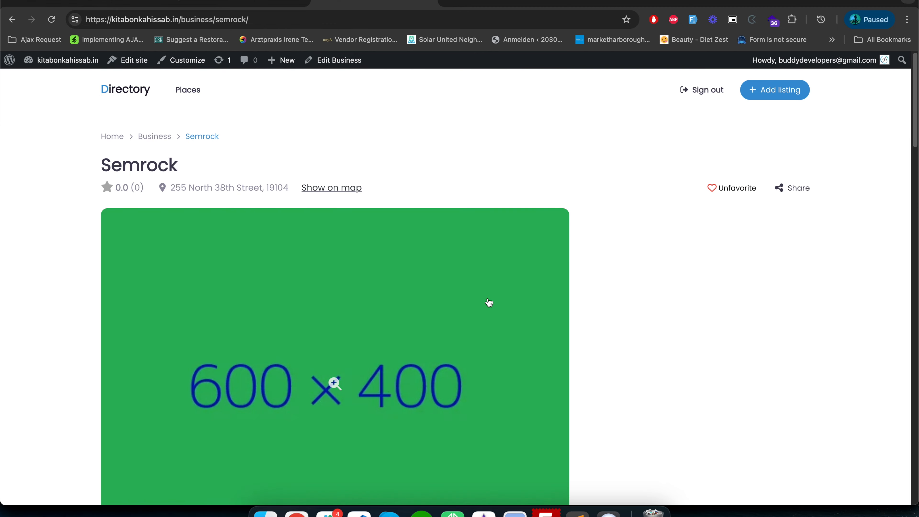